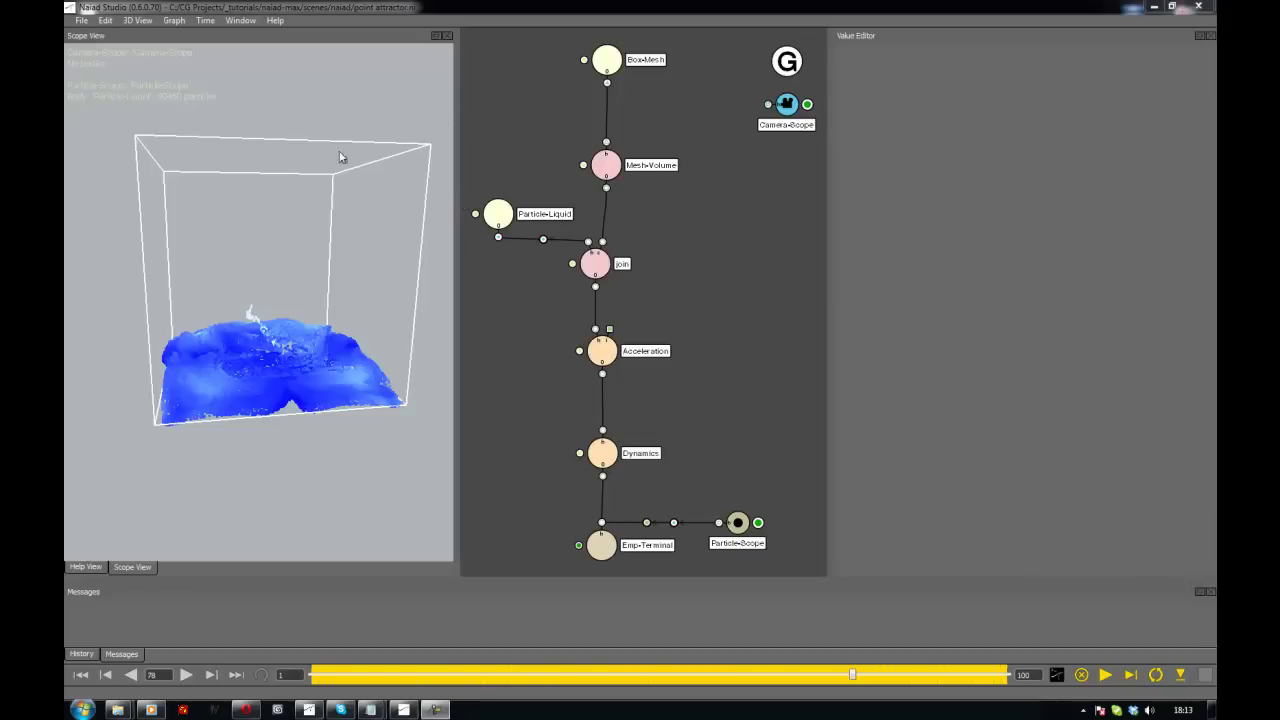
# Reset the graph, confirming the reset, and open the Particle-Liquid node's parameters
pyautogui.click(313, 261)
pyautogui.keyDown('alt'); pyautogui.moveTo(313, 261); pyautogui.dragTo(333, 188); pyautogui.keyUp('alt')
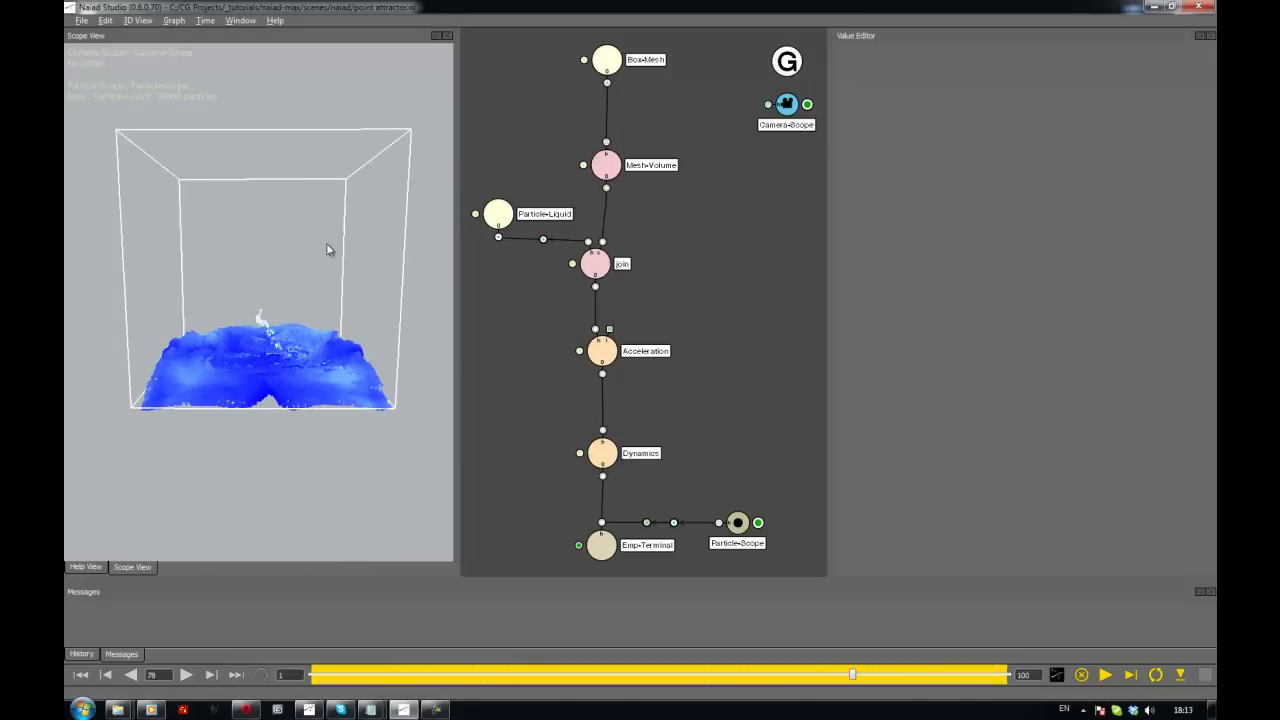
pyautogui.moveTo(326, 246)
pyautogui.keyDown('alt'); pyautogui.mouseDown()
pyautogui.moveTo(364, 237)
pyautogui.moveTo(324, 242)
pyautogui.mouseUp(); pyautogui.keyUp('alt')
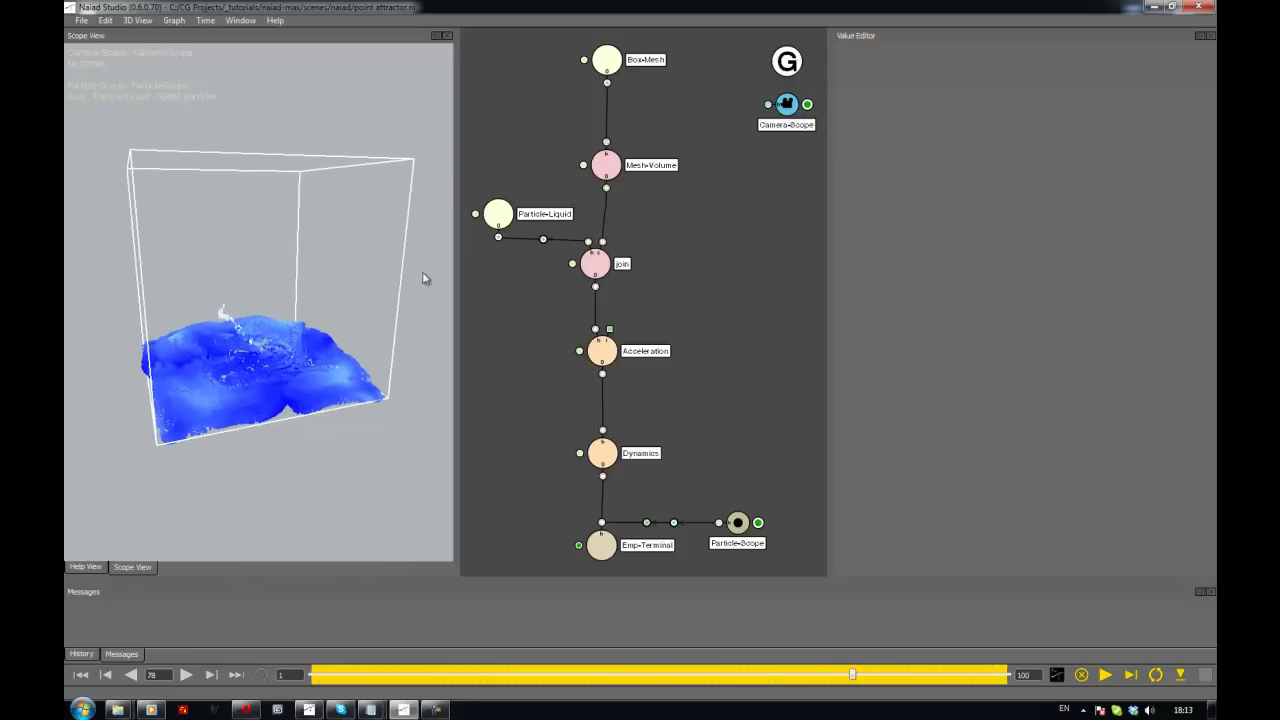
pyautogui.keyDown('alt'); pyautogui.moveTo(422, 278); pyautogui.dragTo(368, 300); pyautogui.keyUp('alt')
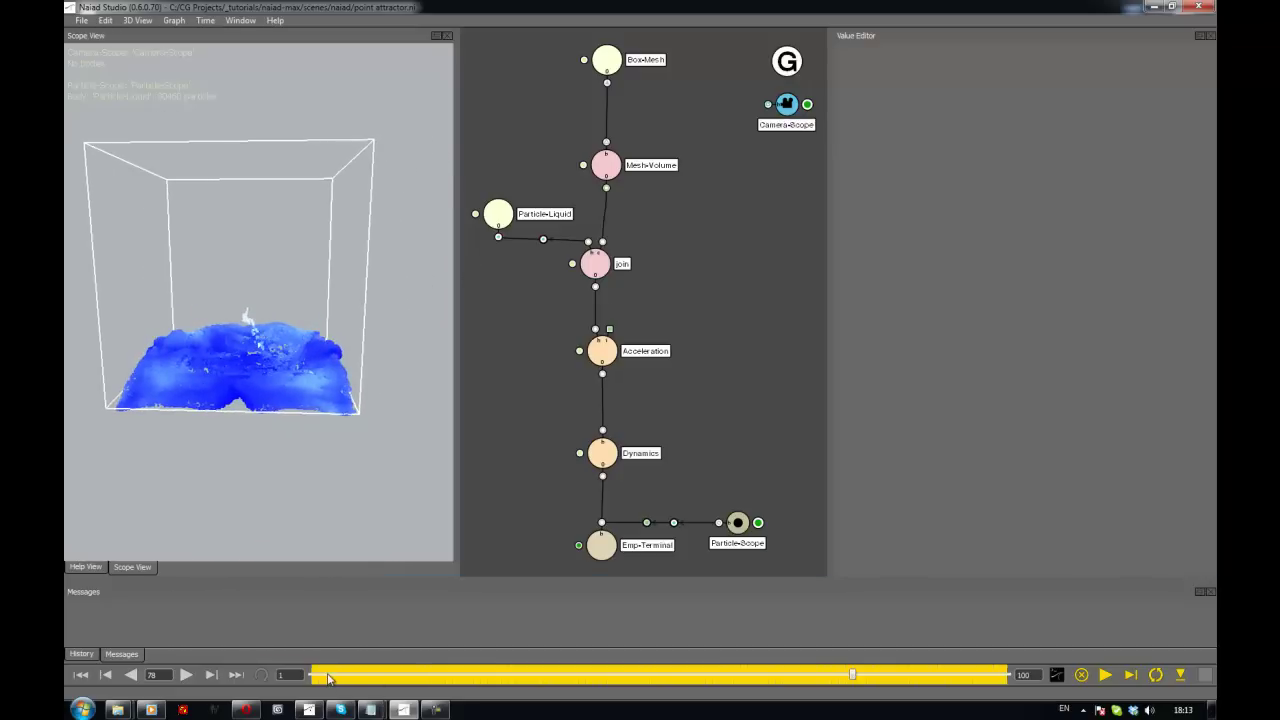
pyautogui.keyDown('alt'); pyautogui.moveTo(271, 294); pyautogui.dragTo(218, 361); pyautogui.keyUp('alt')
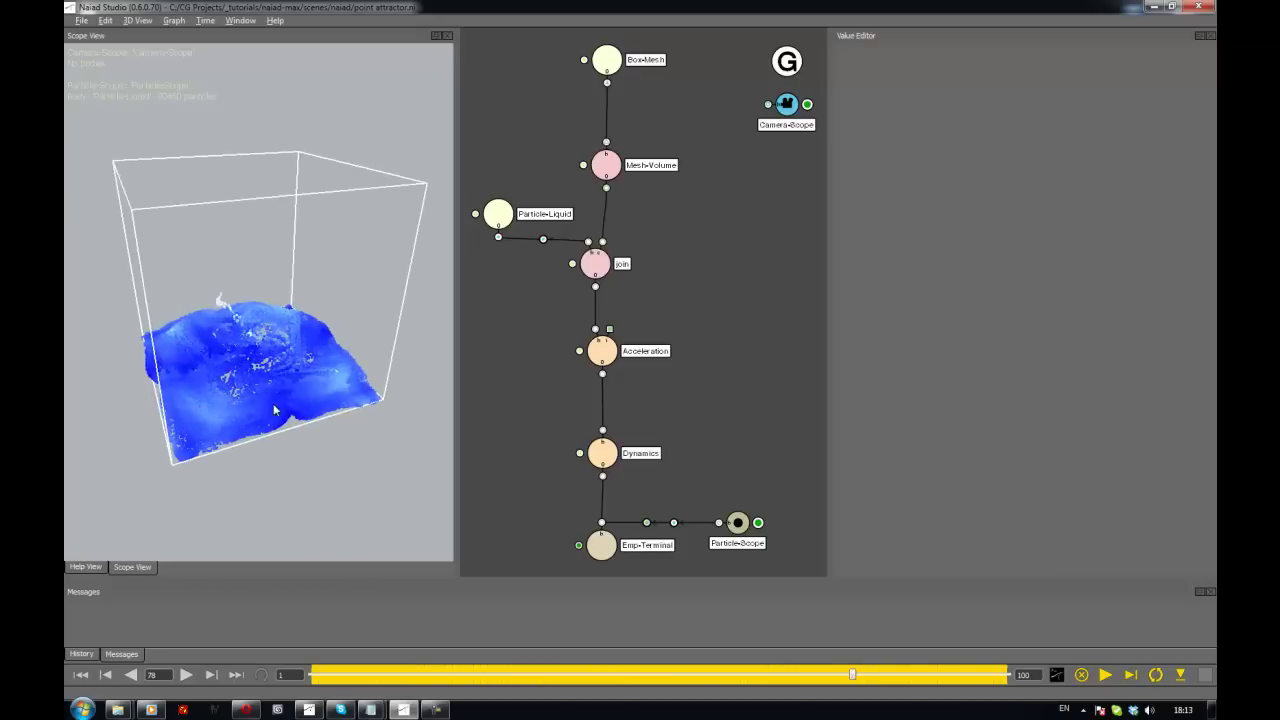
pyautogui.keyDown('alt'); pyautogui.moveTo(275, 410); pyautogui.dragTo(336, 222); pyautogui.keyUp('alt')
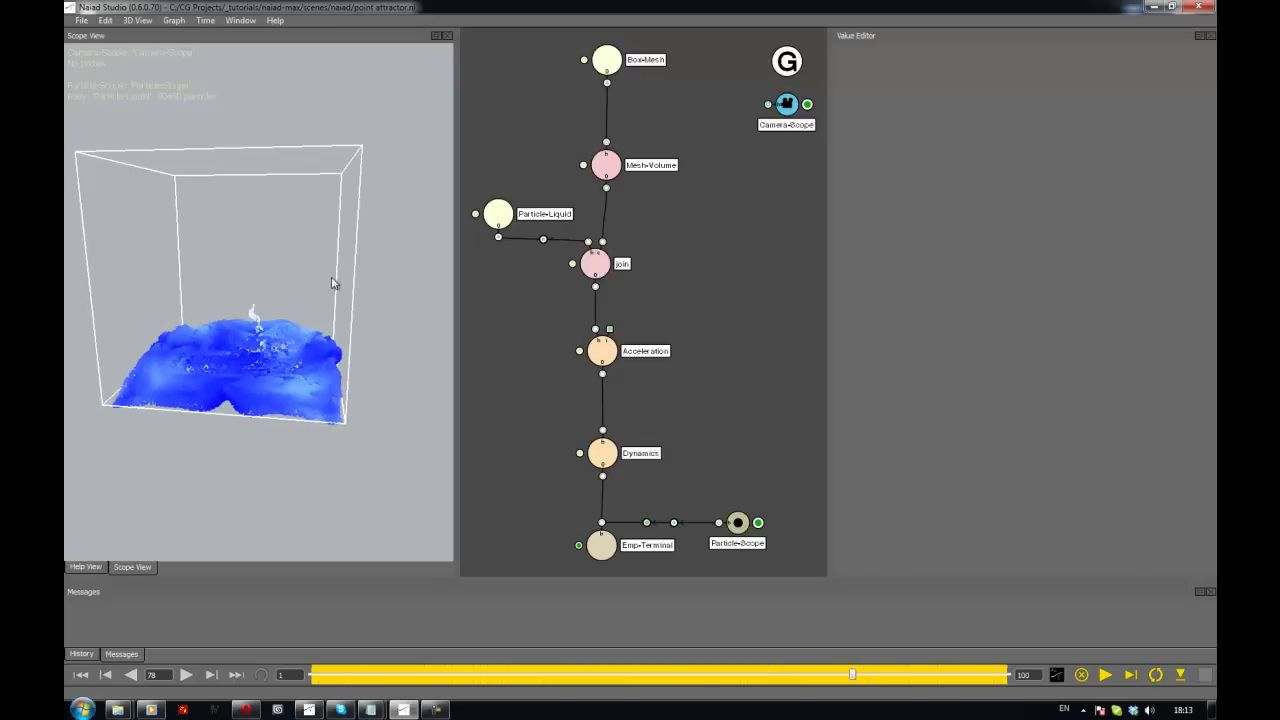
pyautogui.hotkey('ctrl', 'n')
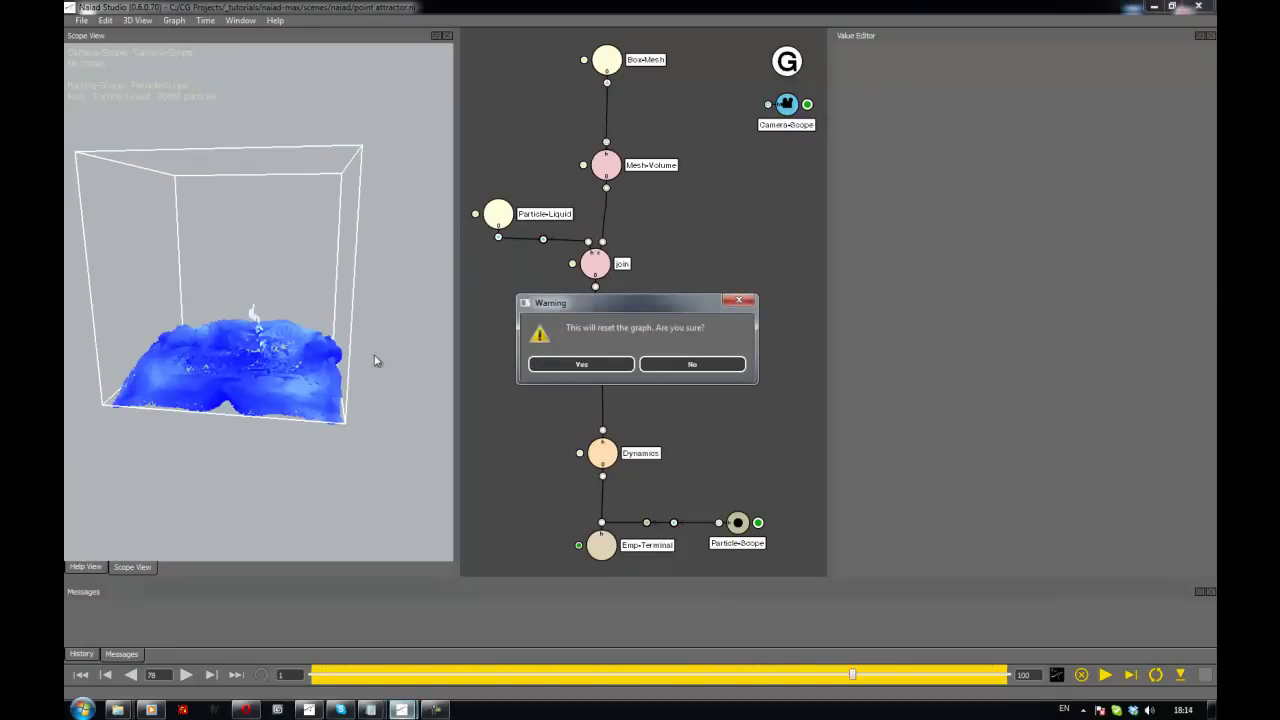
pyautogui.click(535, 364)
pyautogui.click(498, 213)
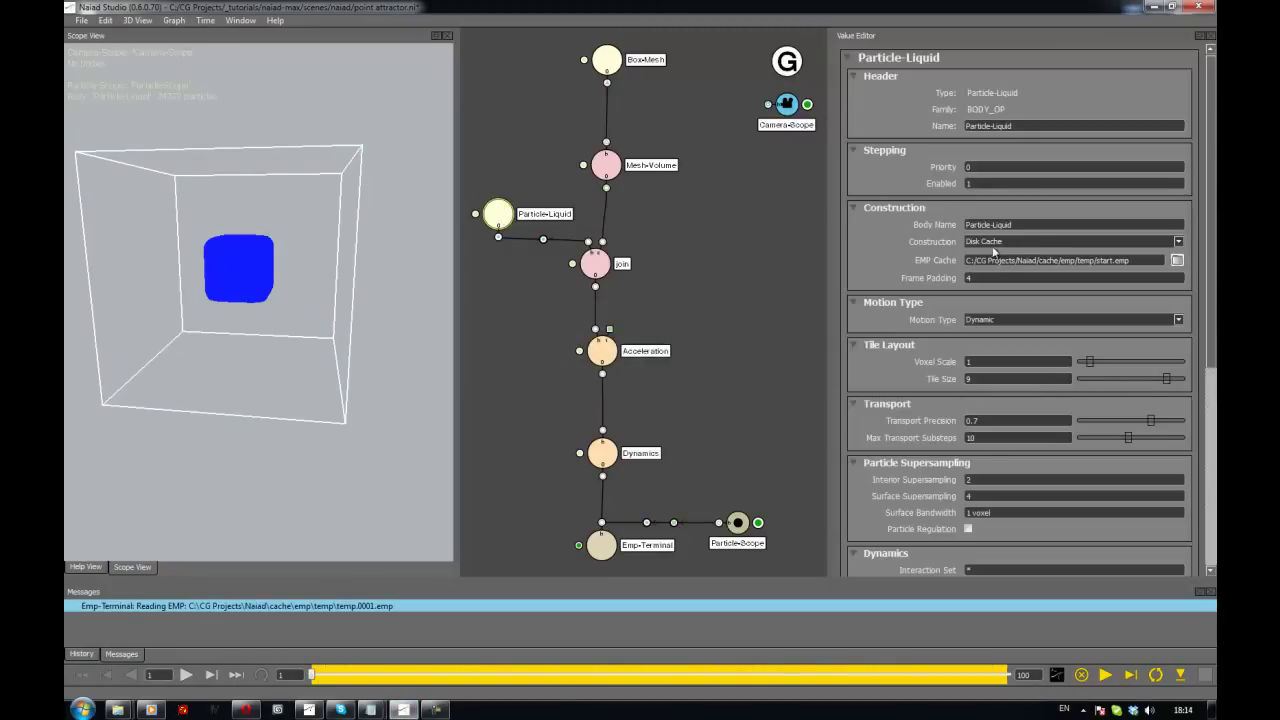
# Scrub through the cached simulation to frame 80 and examine the liquid from several angles
pyautogui.moveTo(314, 674); pyautogui.dragTo(798, 699)
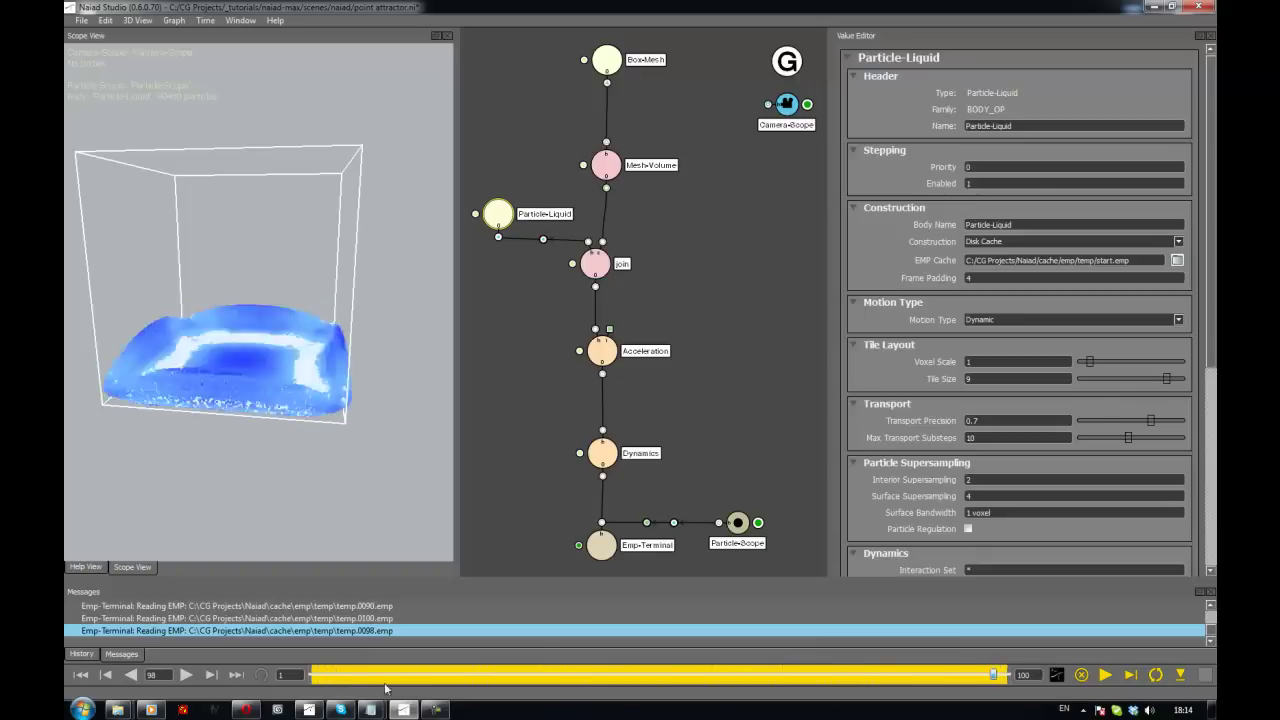
pyautogui.moveTo(386, 689); pyautogui.dragTo(865, 711)
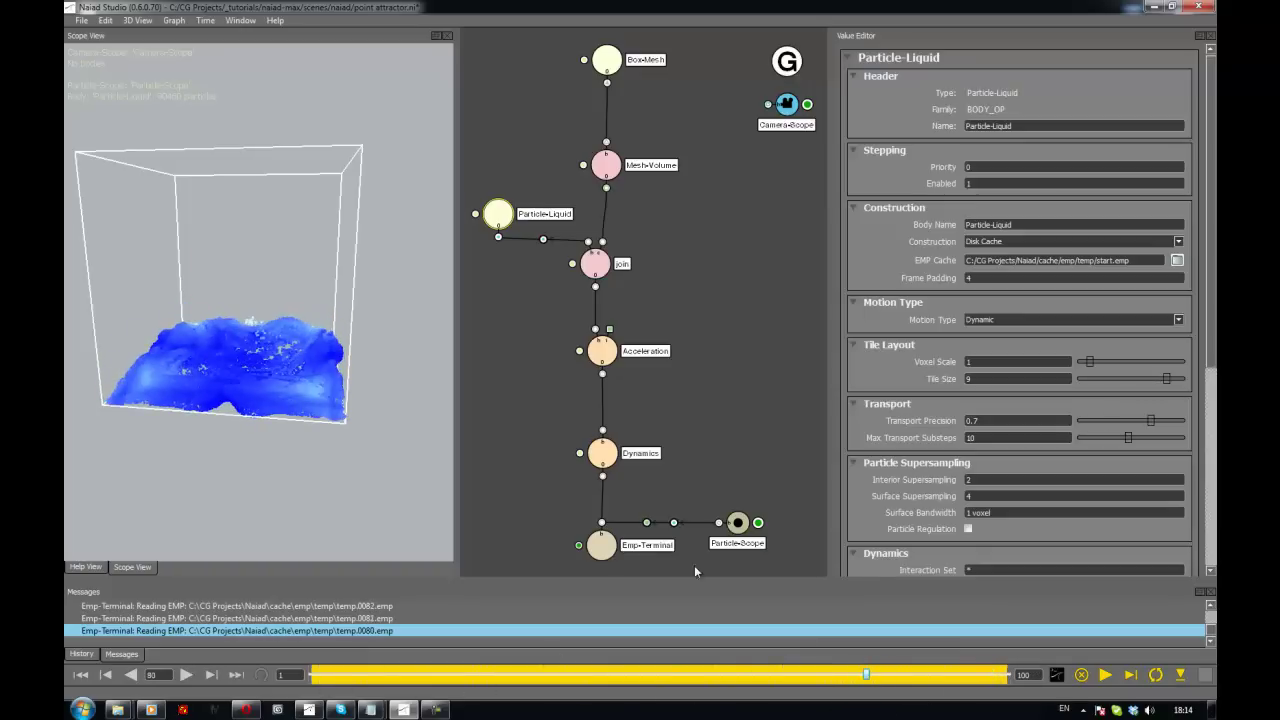
pyautogui.keyDown('alt'); pyautogui.moveTo(391, 389); pyautogui.dragTo(308, 376); pyautogui.keyUp('alt')
pyautogui.click(736, 307)
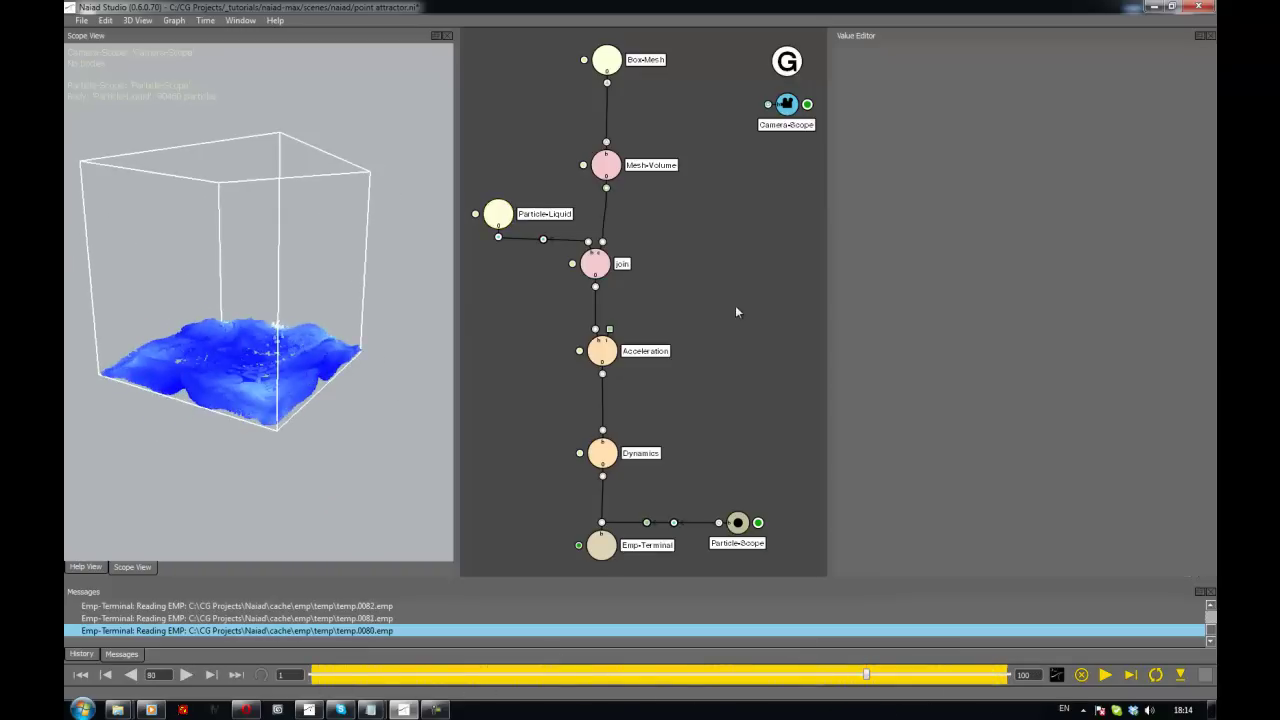
pyautogui.keyDown('alt'); pyautogui.moveTo(730, 336); pyautogui.dragTo(690, 312, button='middle'); pyautogui.keyUp('alt')
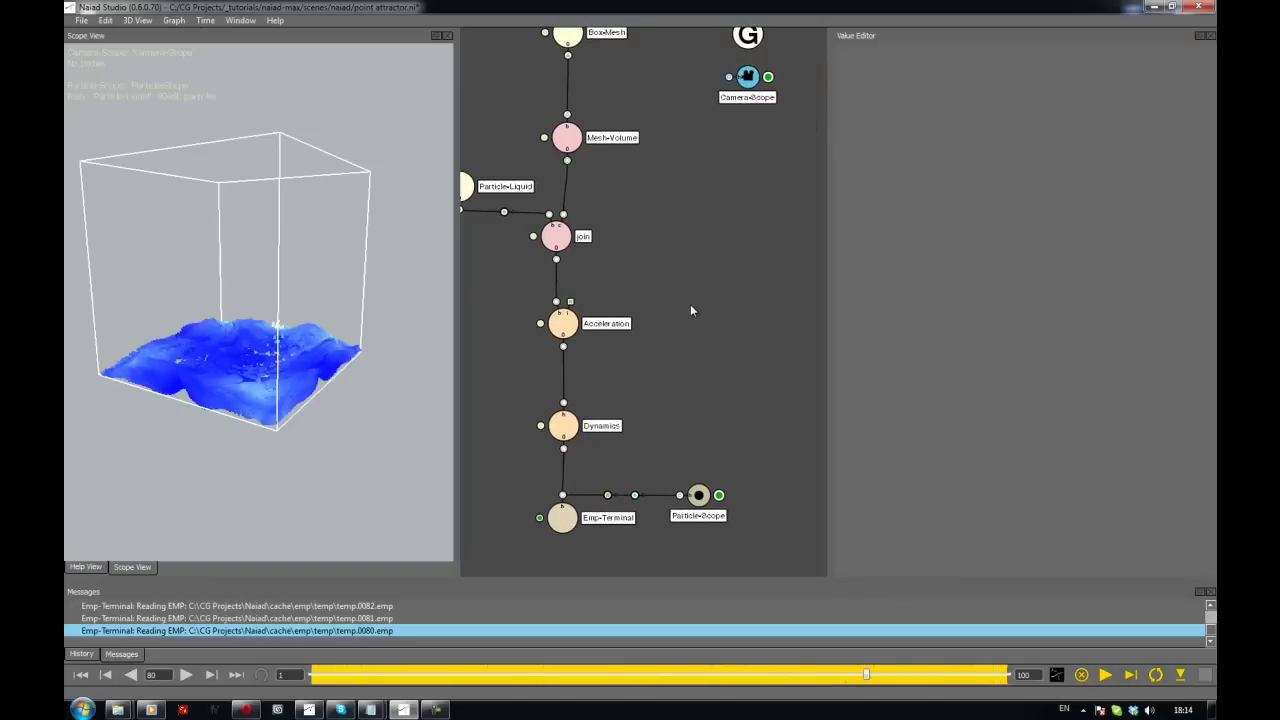
pyautogui.keyDown('alt'); pyautogui.moveTo(618, 254); pyautogui.dragTo(623, 264, button='middle'); pyautogui.keyUp('alt')
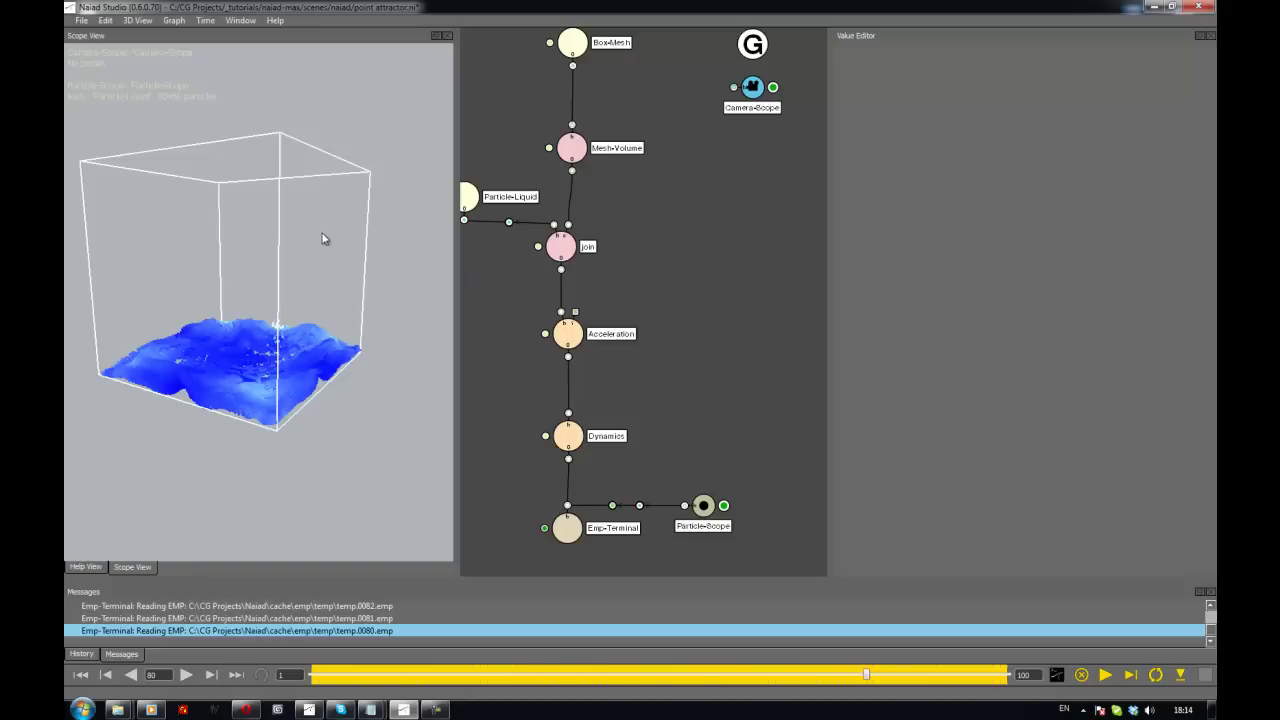
pyautogui.keyDown('alt'); pyautogui.moveTo(322, 234); pyautogui.dragTo(355, 245); pyautogui.keyUp('alt')
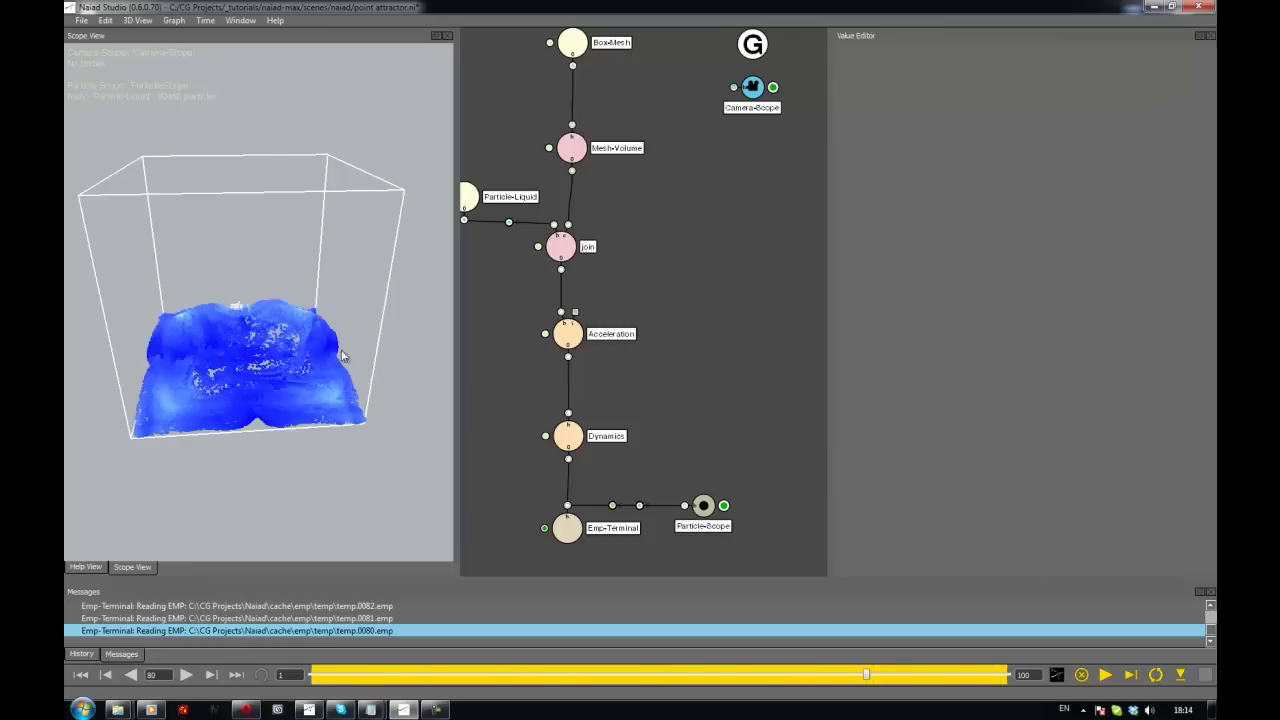
pyautogui.keyDown('alt'); pyautogui.moveTo(357, 263); pyautogui.dragTo(325, 221); pyautogui.keyUp('alt')
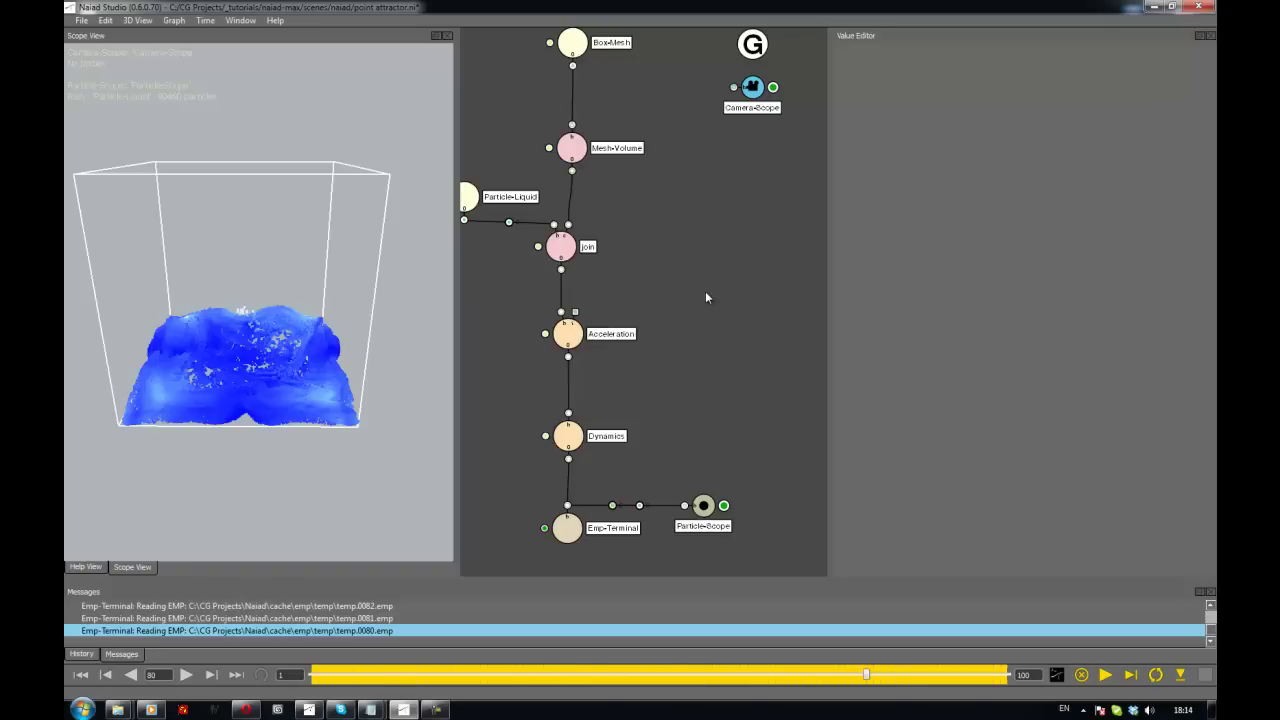
# Add a second Box-Mesh node beside the main chain and set its scale to .1 on all three axes
pyautogui.press('Tab')
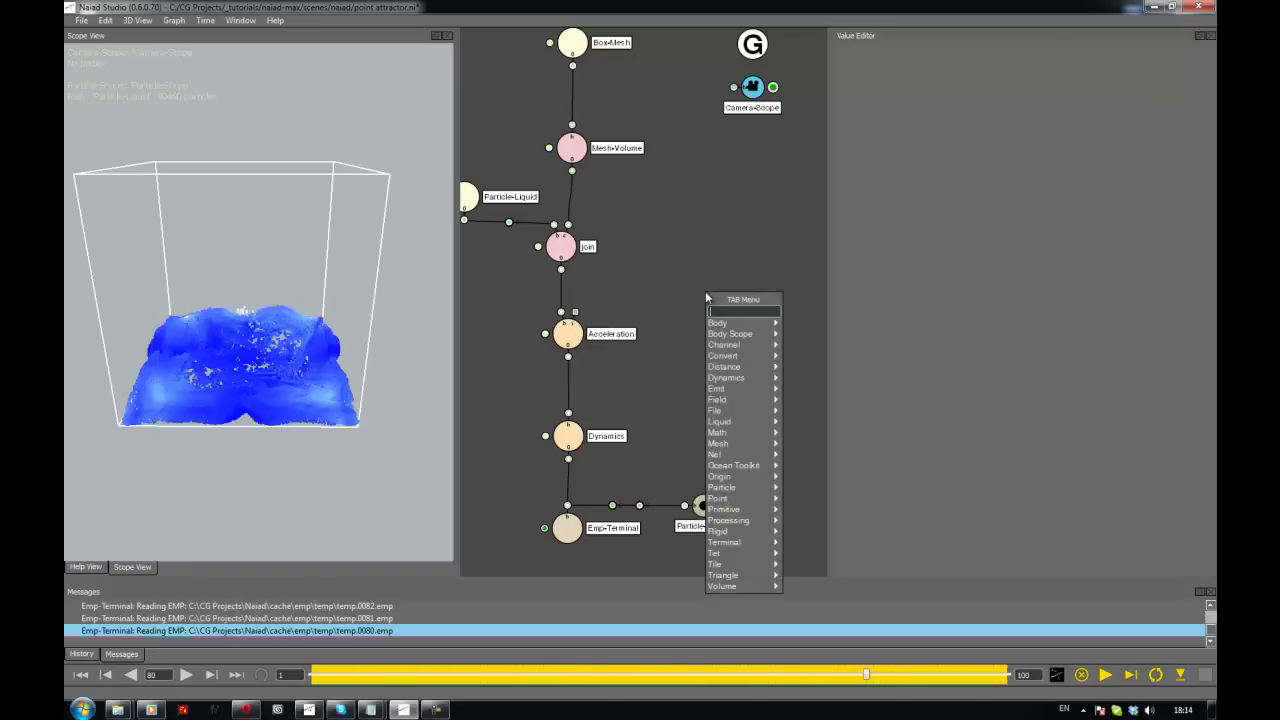
pyautogui.write('boxMesh')
pyautogui.press('Return')
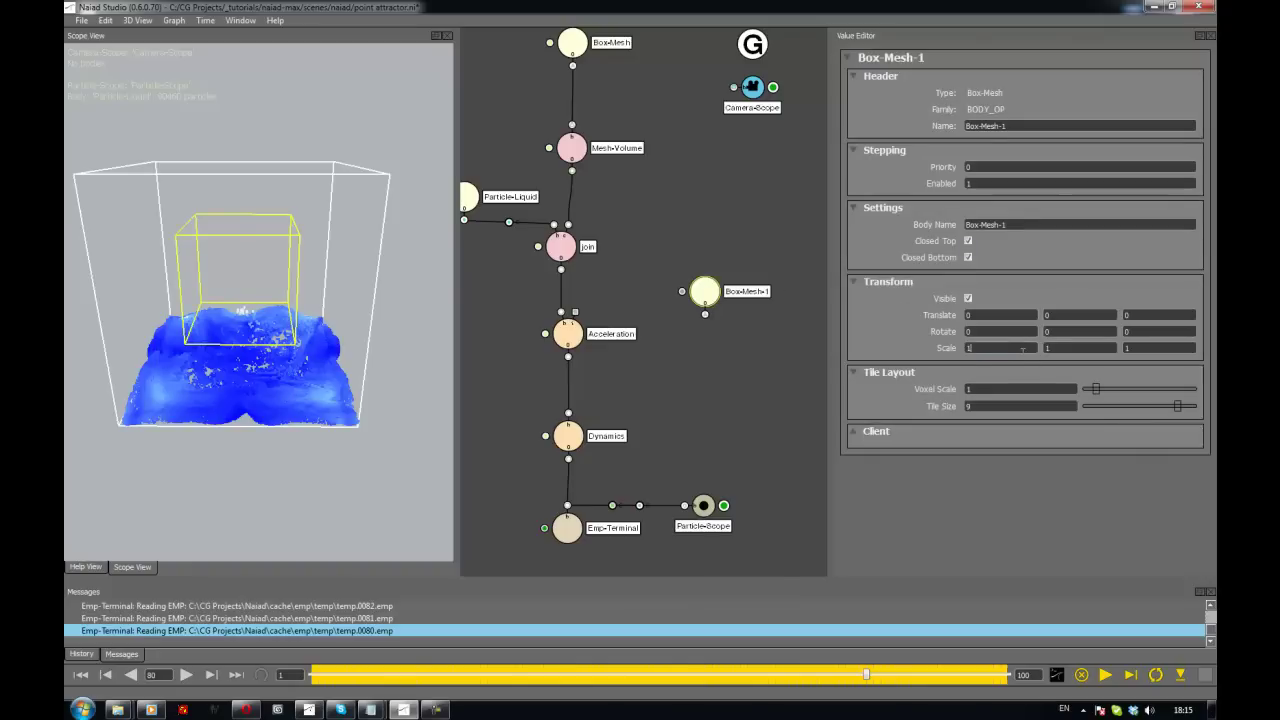
pyautogui.write('.1')
pyautogui.press('Tab')
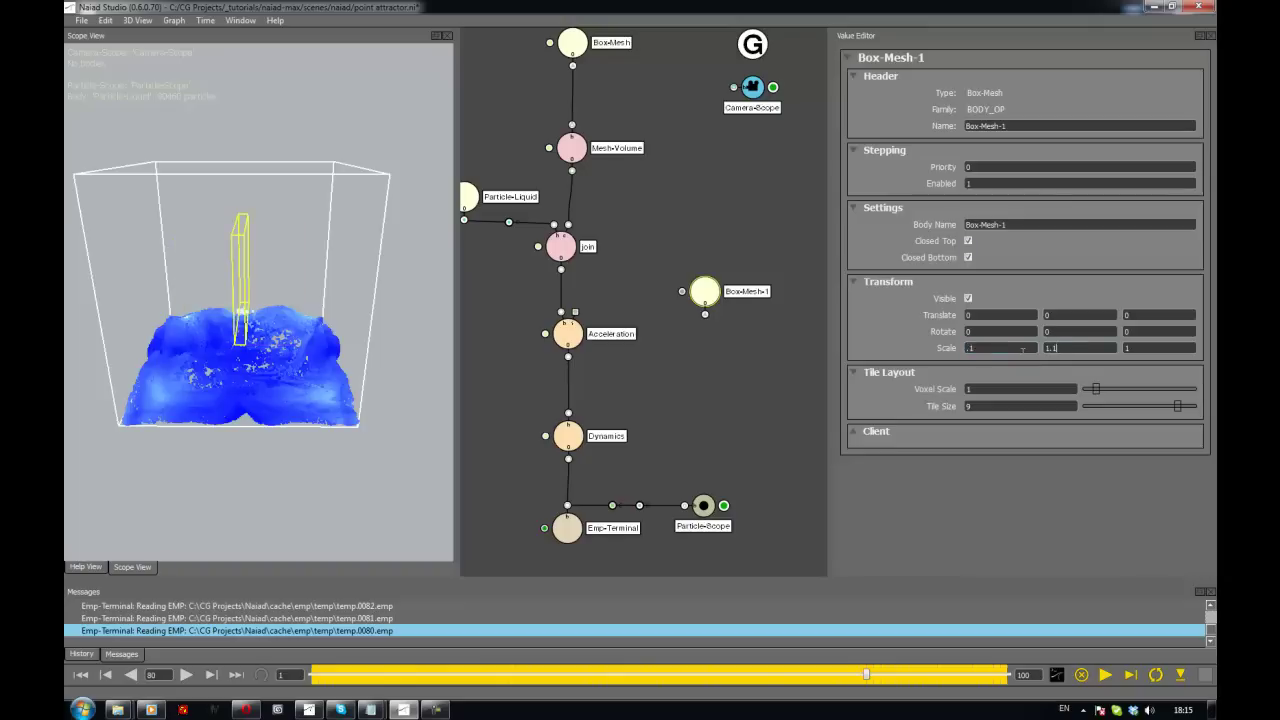
pyautogui.write('.1')
pyautogui.press('Tab')
pyautogui.write('.1')
pyautogui.press('Tab')
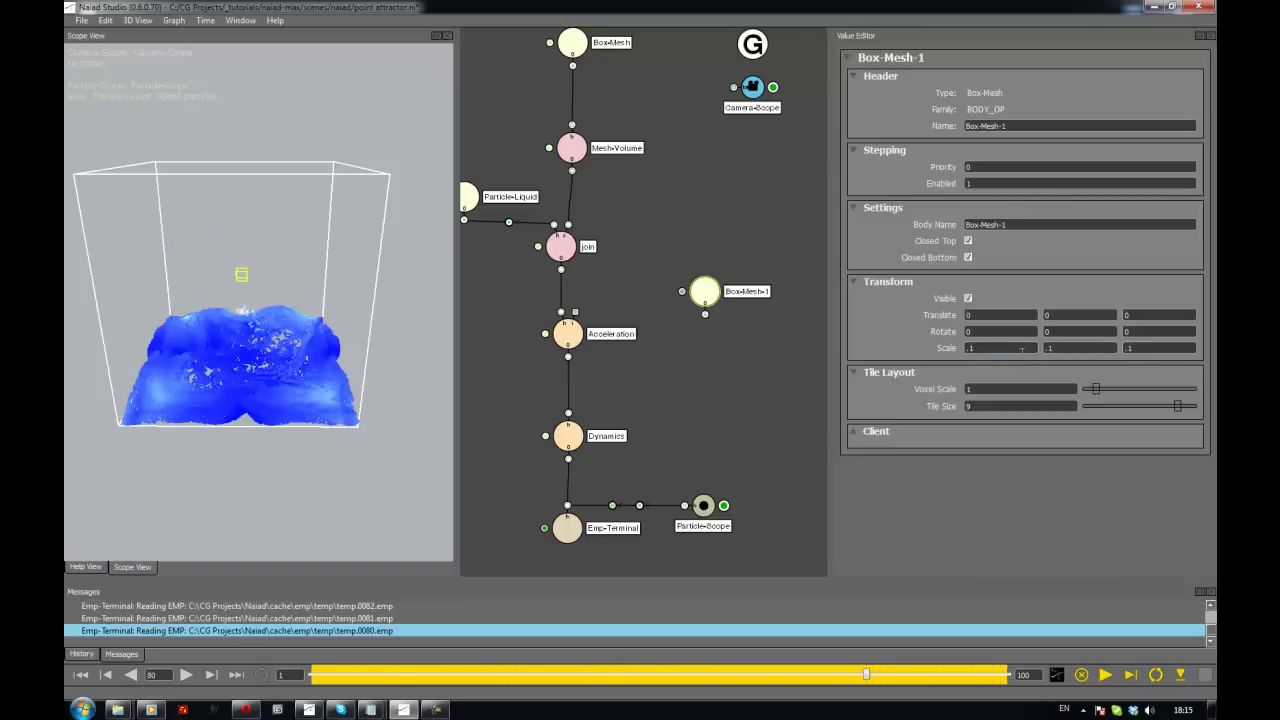
# Rename the new box mesh node to Center
pyautogui.moveTo(1019, 127); pyautogui.dragTo(869, 123)
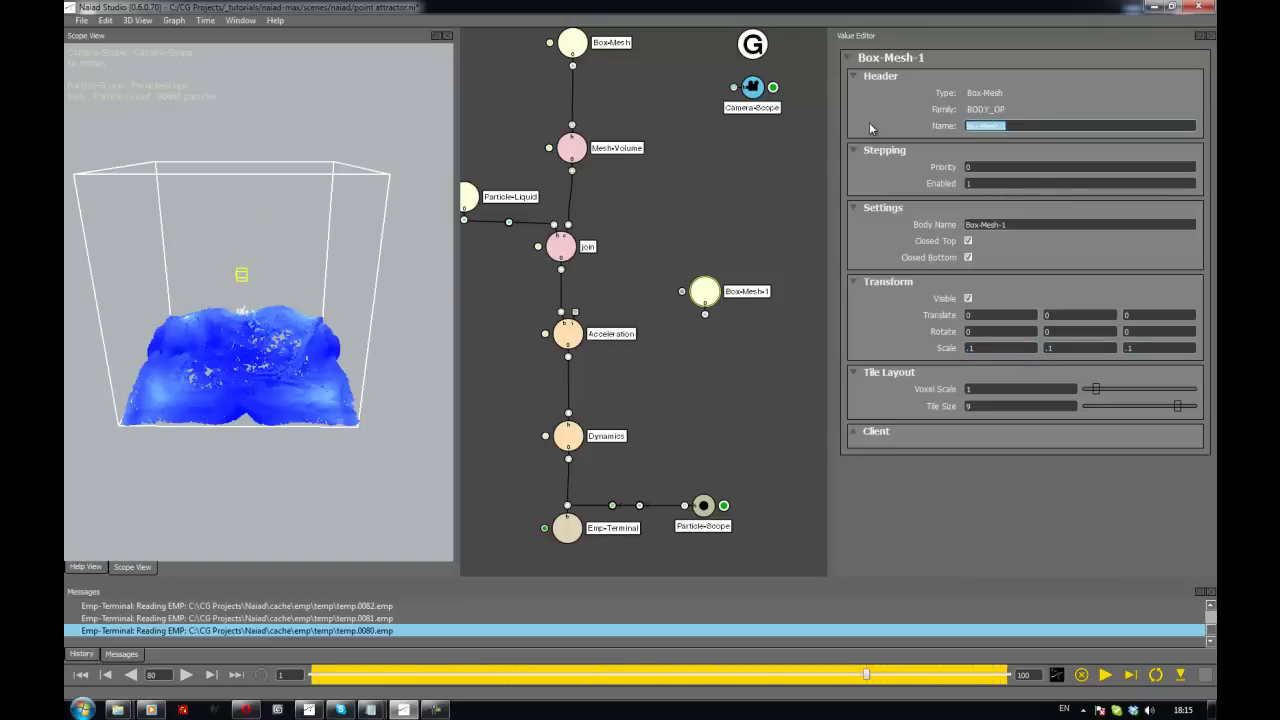
pyautogui.write('Center')
pyautogui.press('Return')
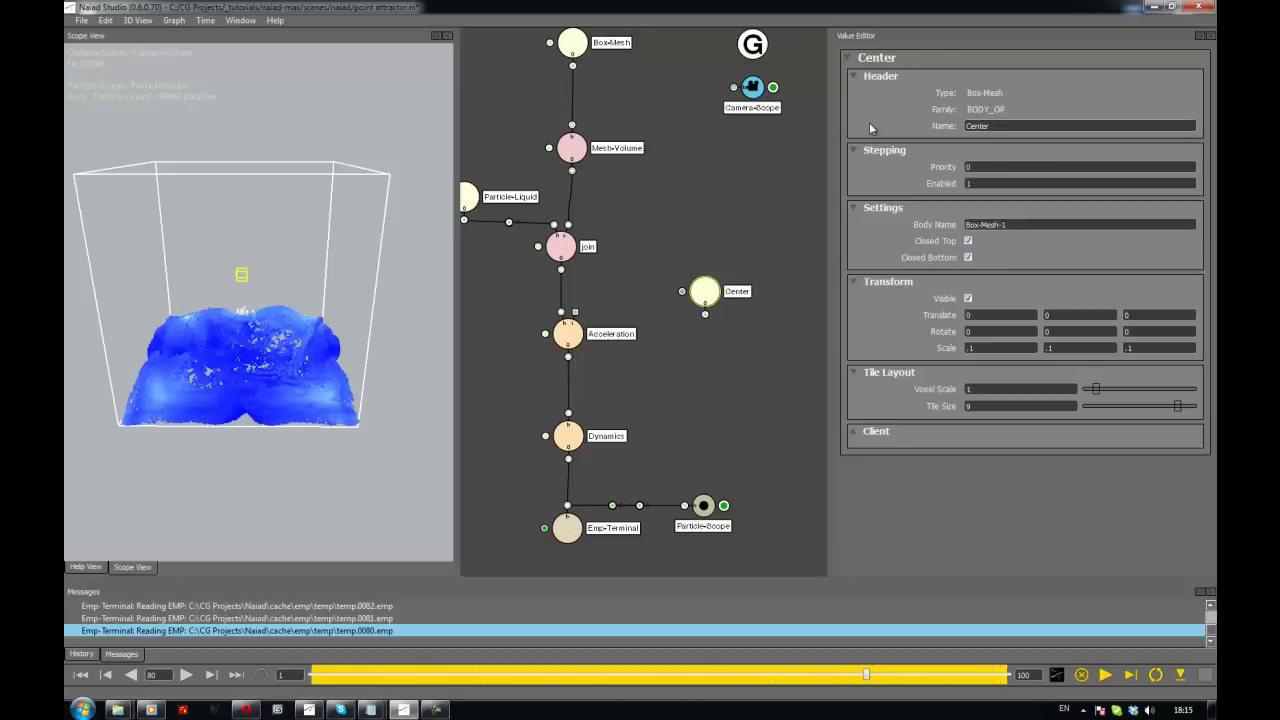
# Move the Center box into the upper part of the domain, at about 0.65, 0.77, -0.18
pyautogui.keyDown('alt'); pyautogui.moveTo(314, 254); pyautogui.dragTo(314, 238, button='middle'); pyautogui.keyUp('alt')
pyautogui.press('e')
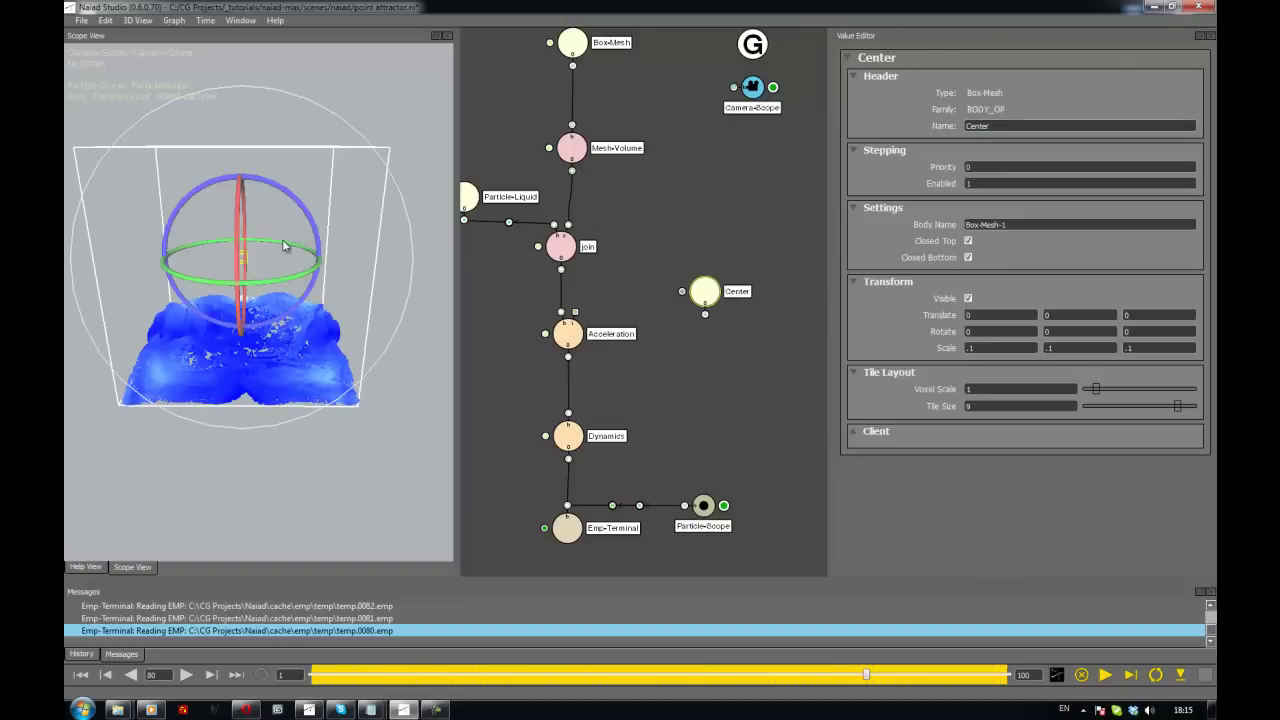
pyautogui.press('w')
pyautogui.moveTo(275, 225)
pyautogui.keyDown('alt'); pyautogui.mouseDown()
pyautogui.moveTo(287, 214)
pyautogui.moveTo(277, 207)
pyautogui.mouseUp(); pyautogui.keyUp('alt')
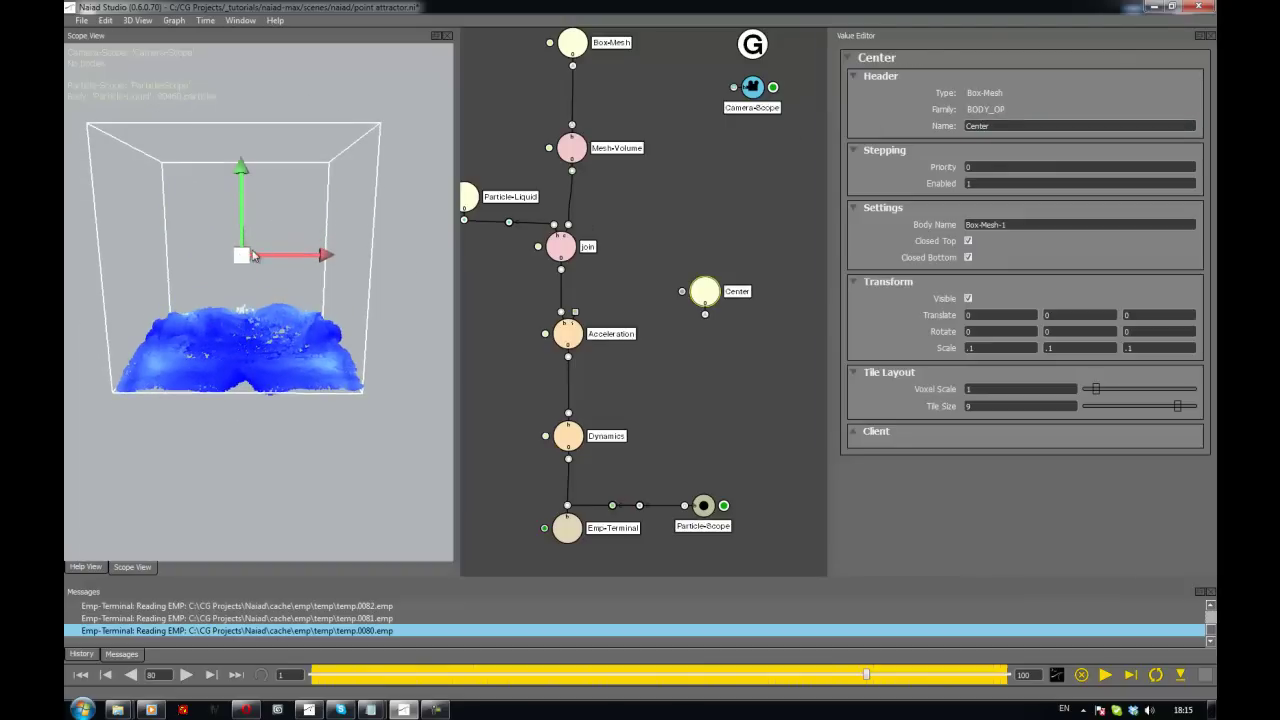
pyautogui.moveTo(247, 252); pyautogui.dragTo(127, 366)
pyautogui.moveTo(303, 351); pyautogui.dragTo(334, 245)
pyautogui.click(369, 253)
# Shift the Center node farther away from the main chain in the graph and deselect it
pyautogui.click(705, 291)
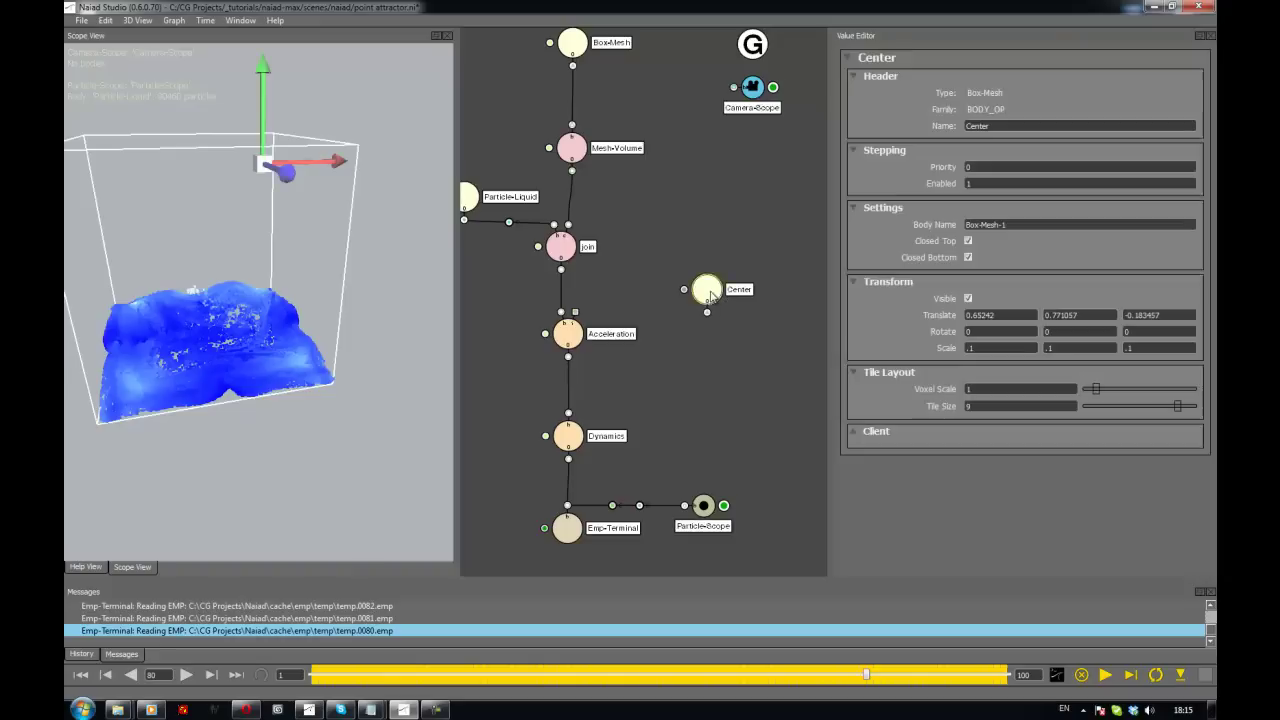
pyautogui.moveTo(705, 291); pyautogui.dragTo(759, 293)
pyautogui.click(329, 197)
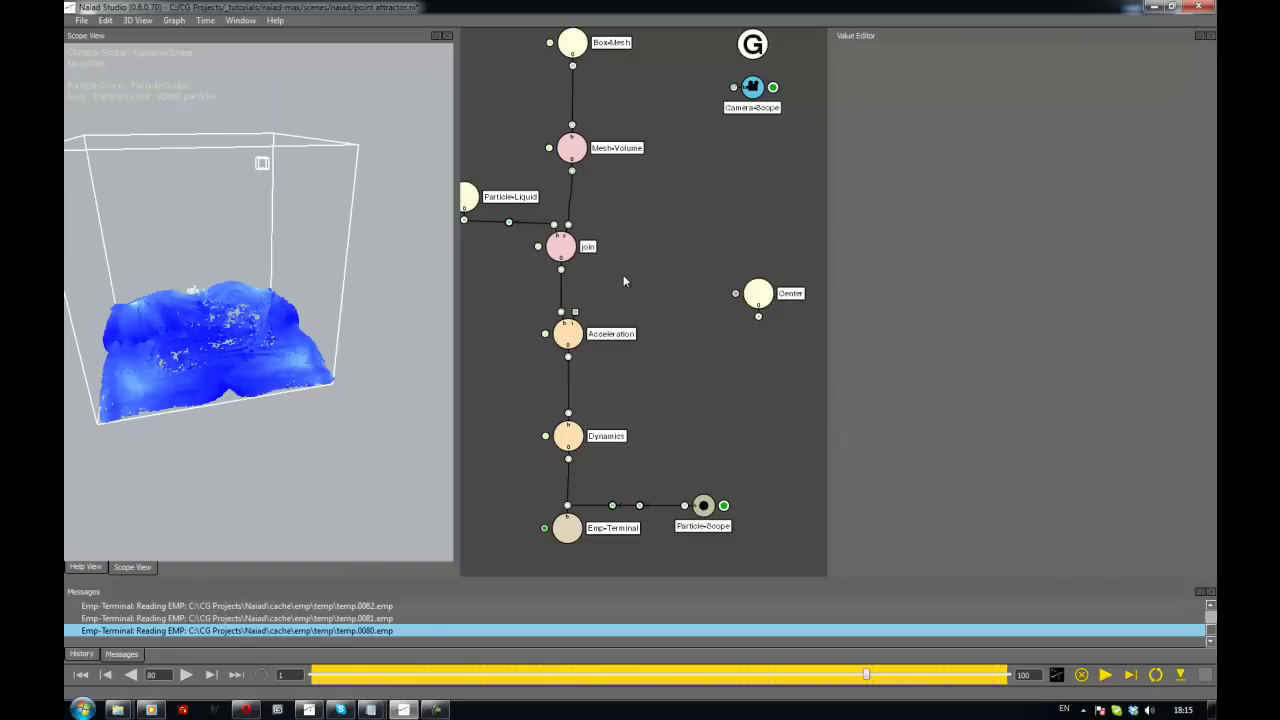
# Reset the graph again, confirm it, and simulate frame 1
pyautogui.hotkey('ctrl', 'r')
pyautogui.press('Return')
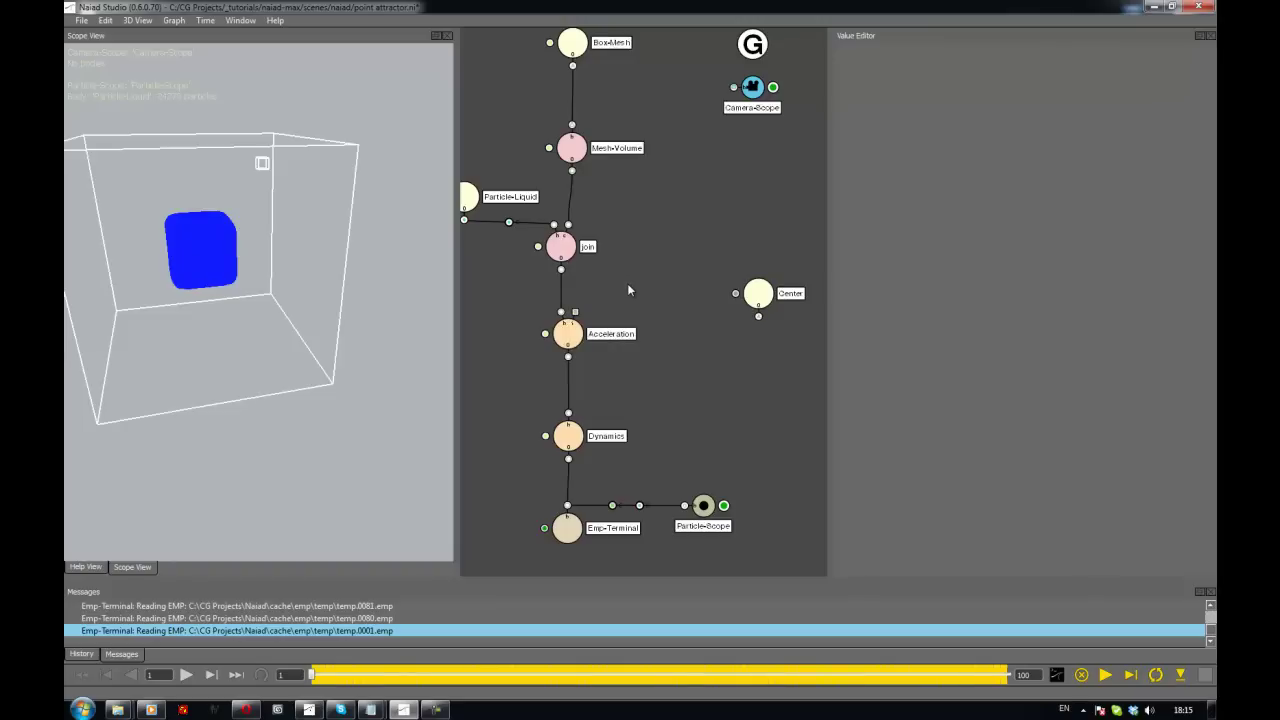
pyautogui.hotkey('ctrl', 'Right')
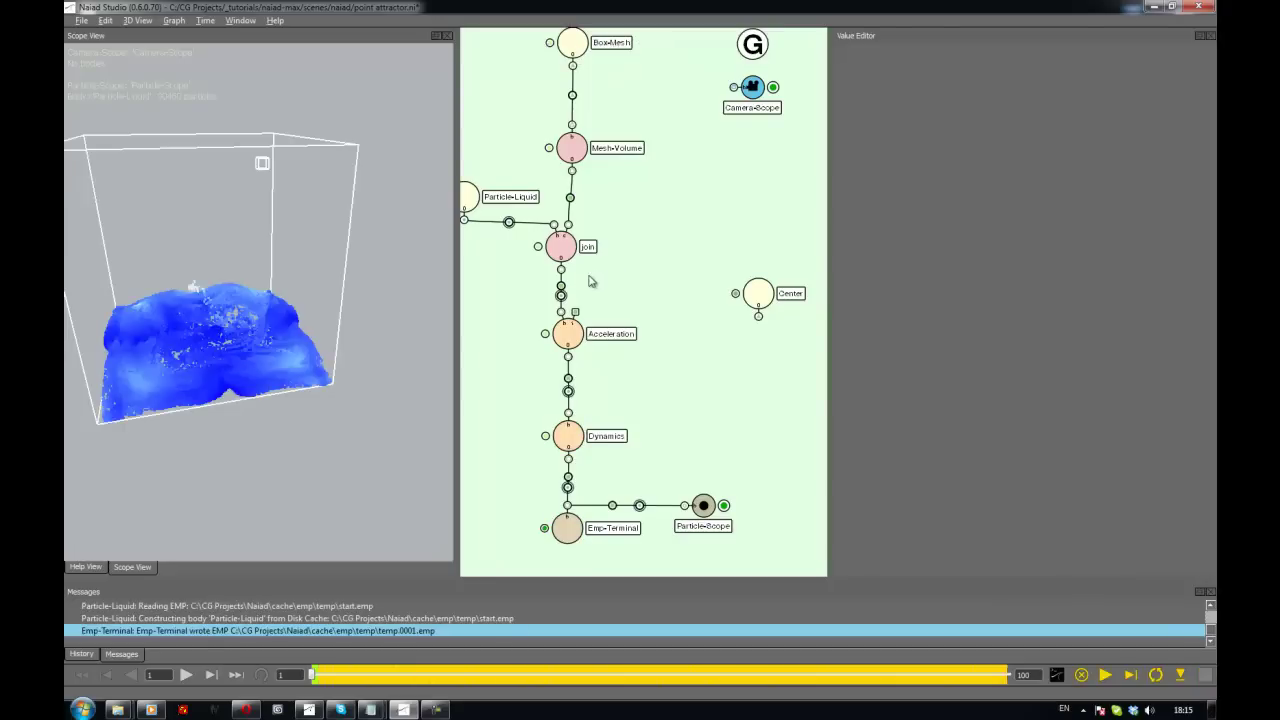
# Examine the Field and Particle shape channels of the Particle-Liquid body after the join node, and the Acceleration node's parameters
pyautogui.click(562, 296)
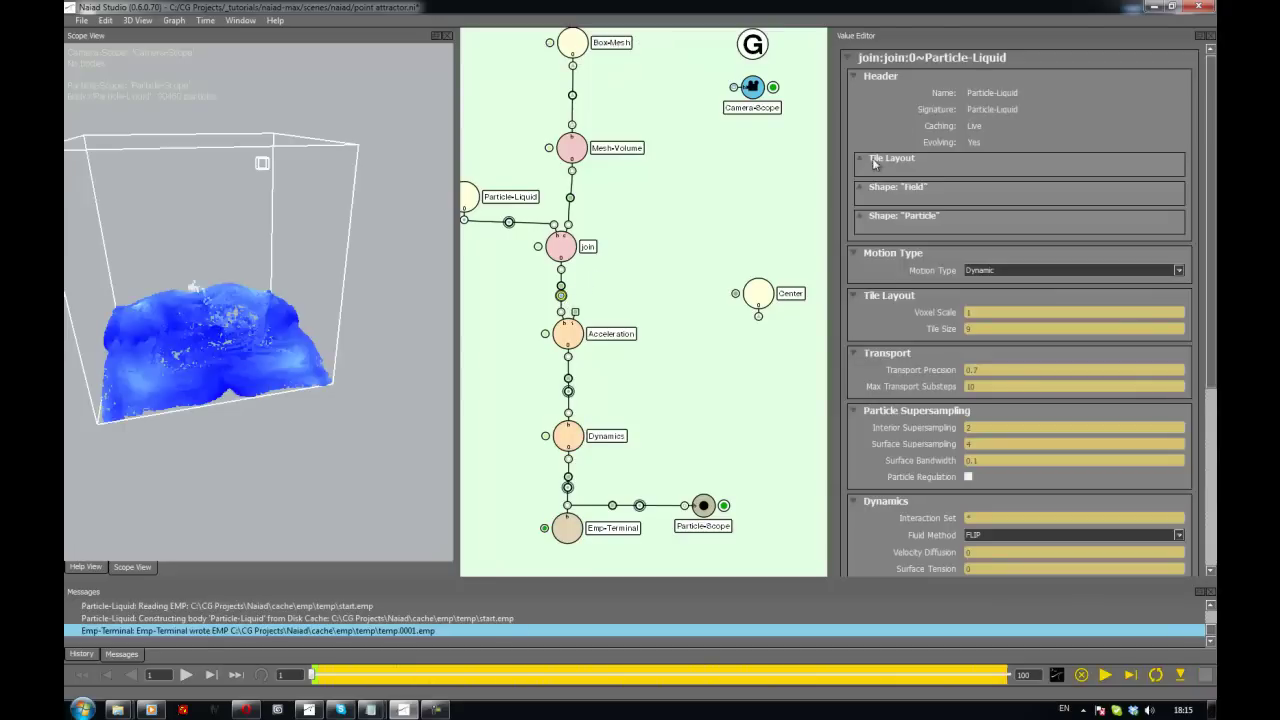
pyautogui.click(860, 190)
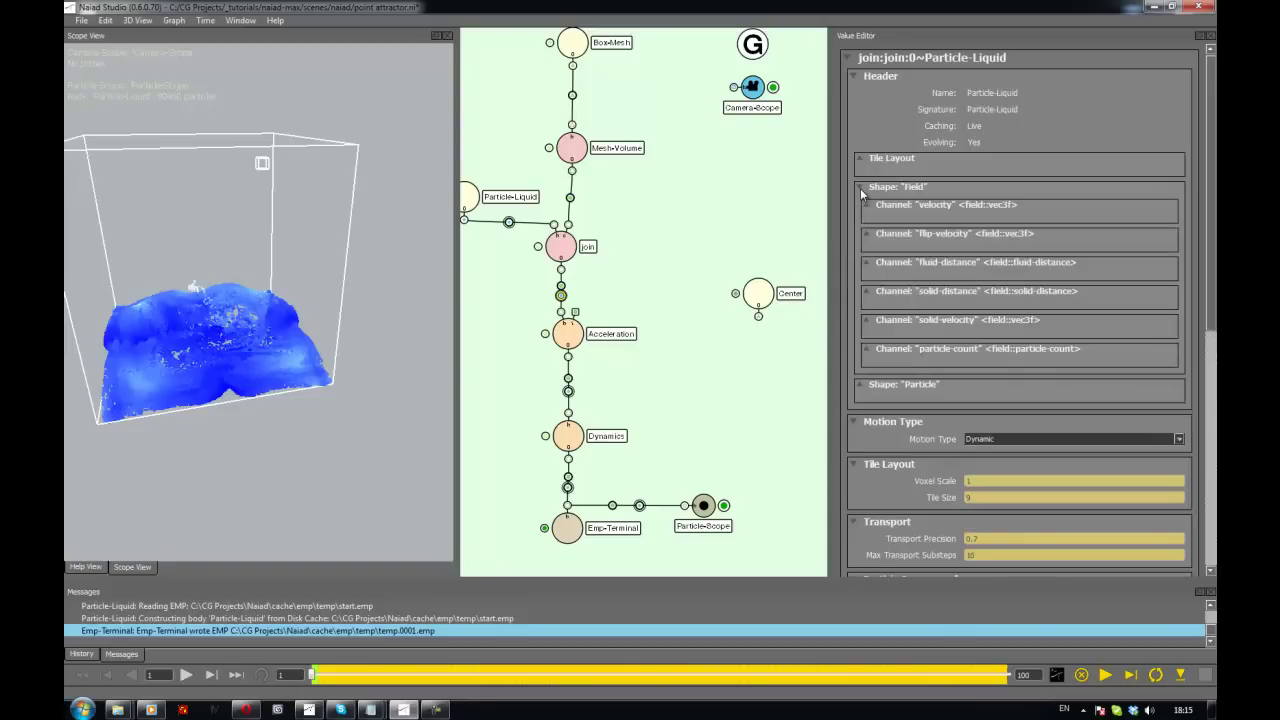
pyautogui.click(860, 190)
pyautogui.click(860, 216)
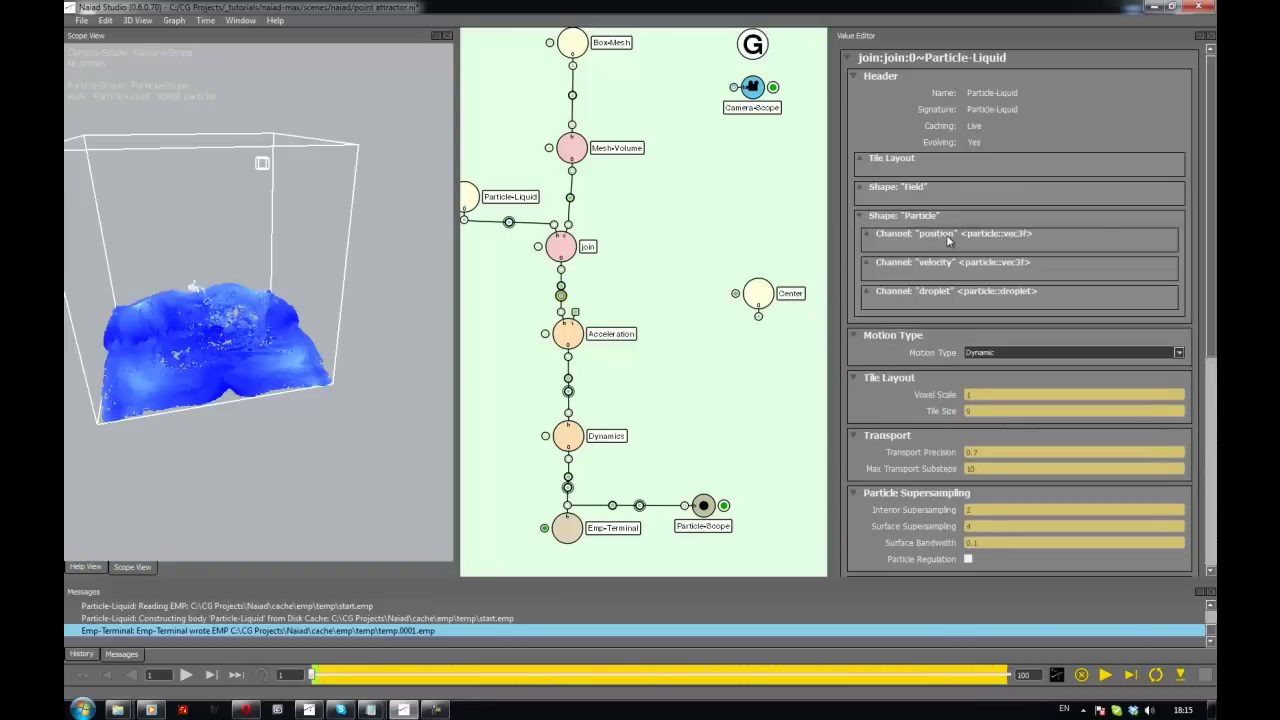
pyautogui.click(861, 217)
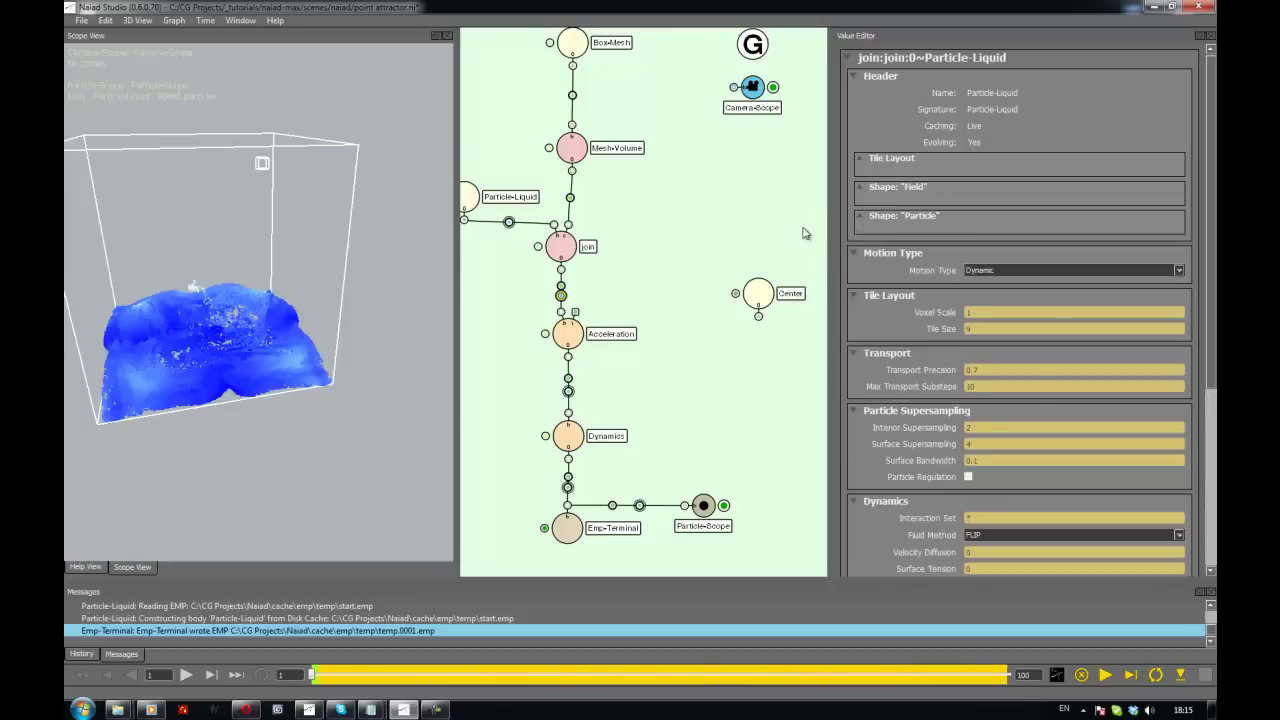
pyautogui.click(645, 430)
pyautogui.click(577, 330)
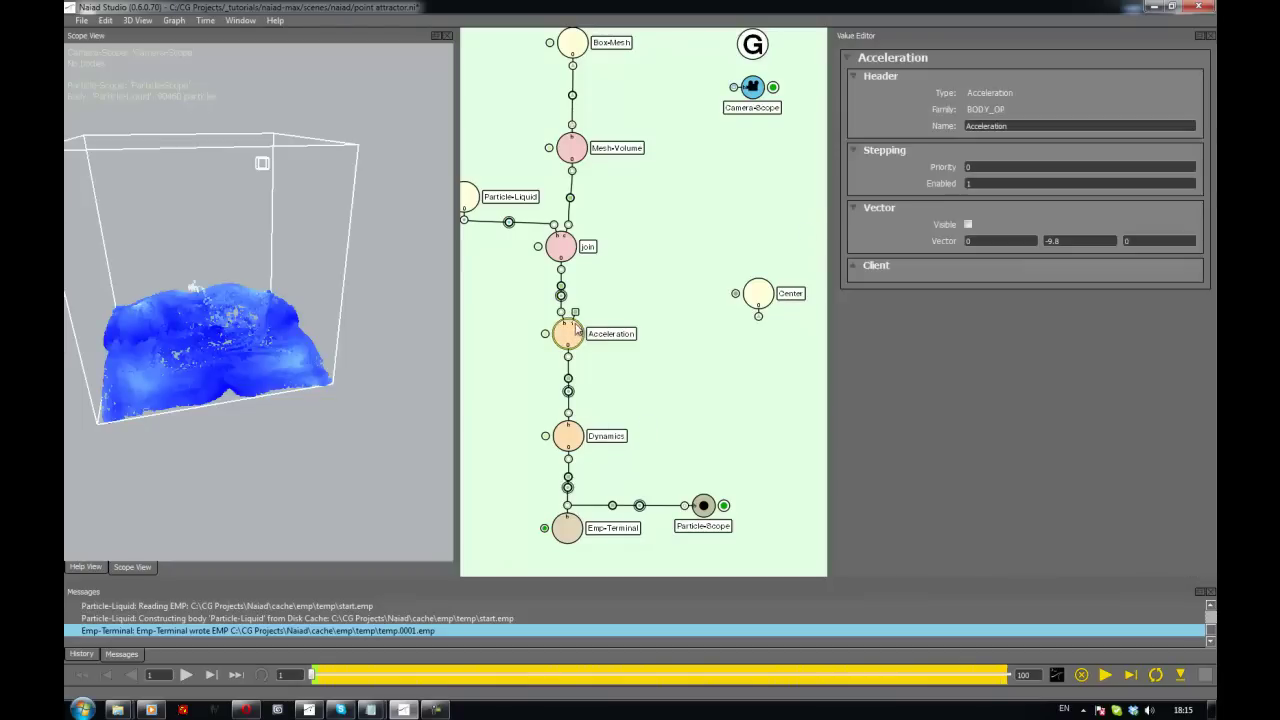
pyautogui.scroll(5, 576, 332)
pyautogui.click(608, 329)
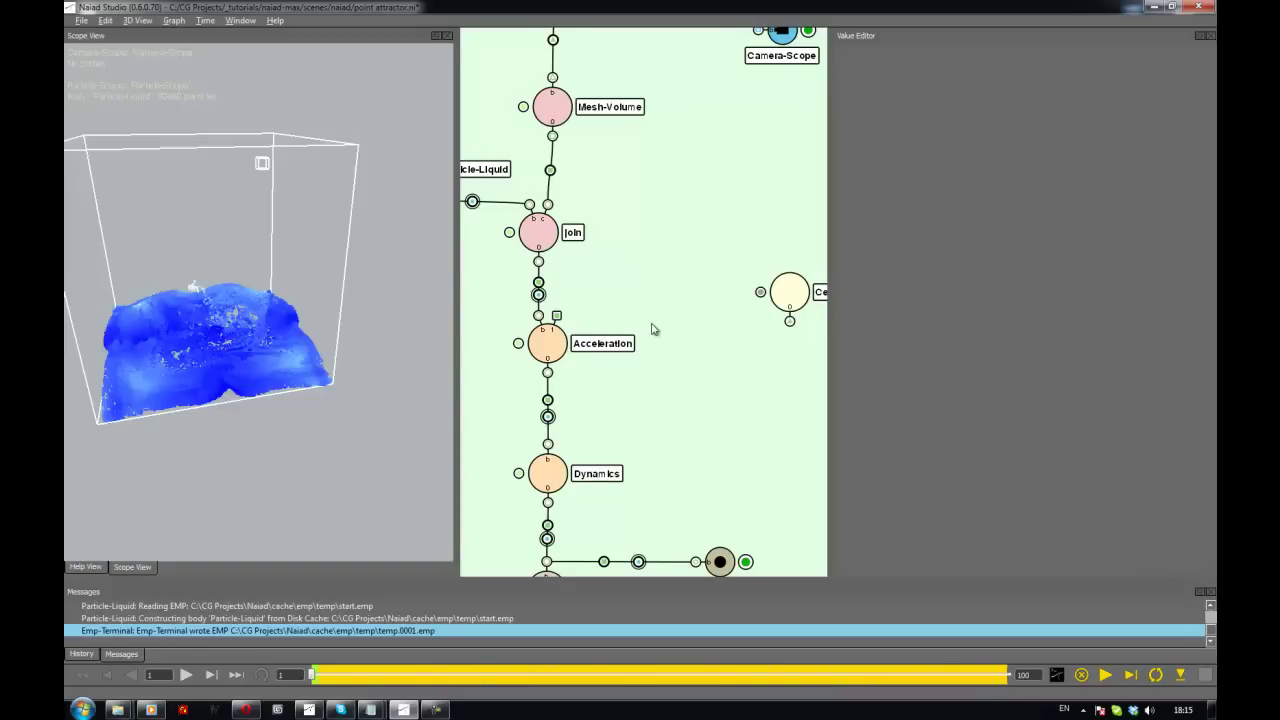
# Add a Field-Particle-Splat node to the graph and place it just below the Center node
pyautogui.scroll(-2, 651, 328)
pyautogui.press('Tab')
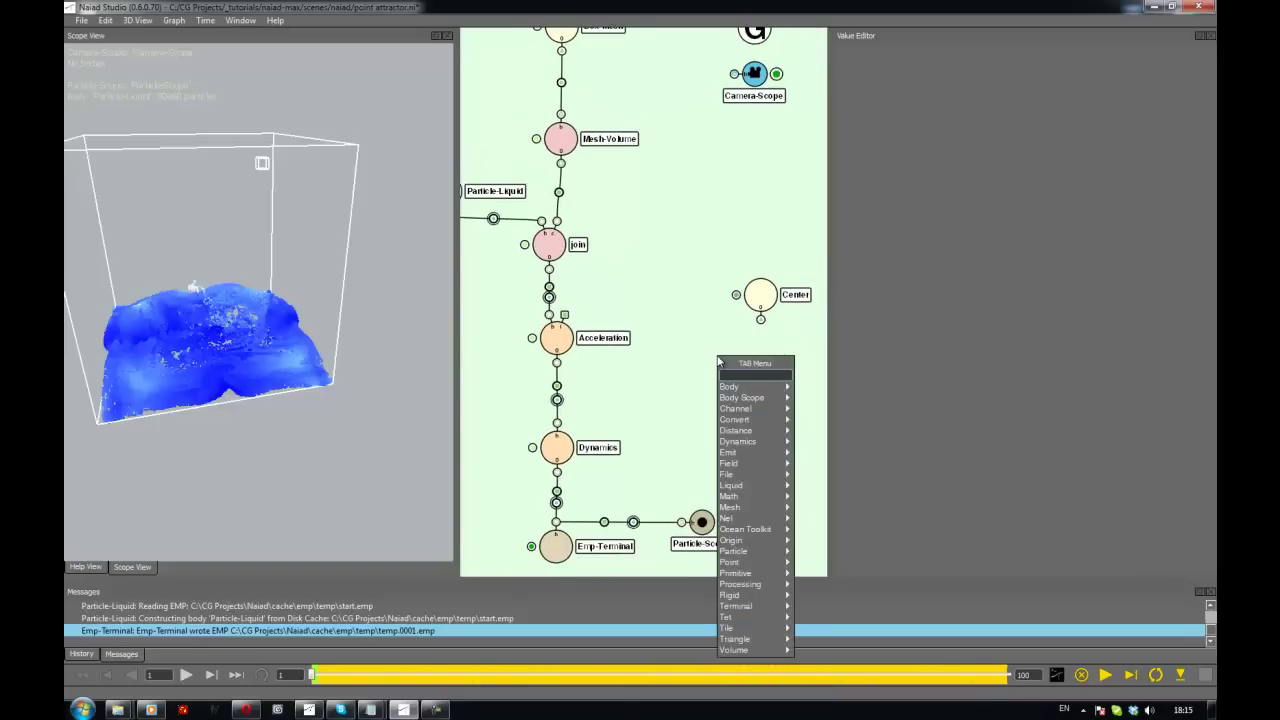
pyautogui.write('pa')
pyautogui.write('-f')
pyautogui.write('iel')
pyautogui.write('d-pa')
pyautogui.press('Return')
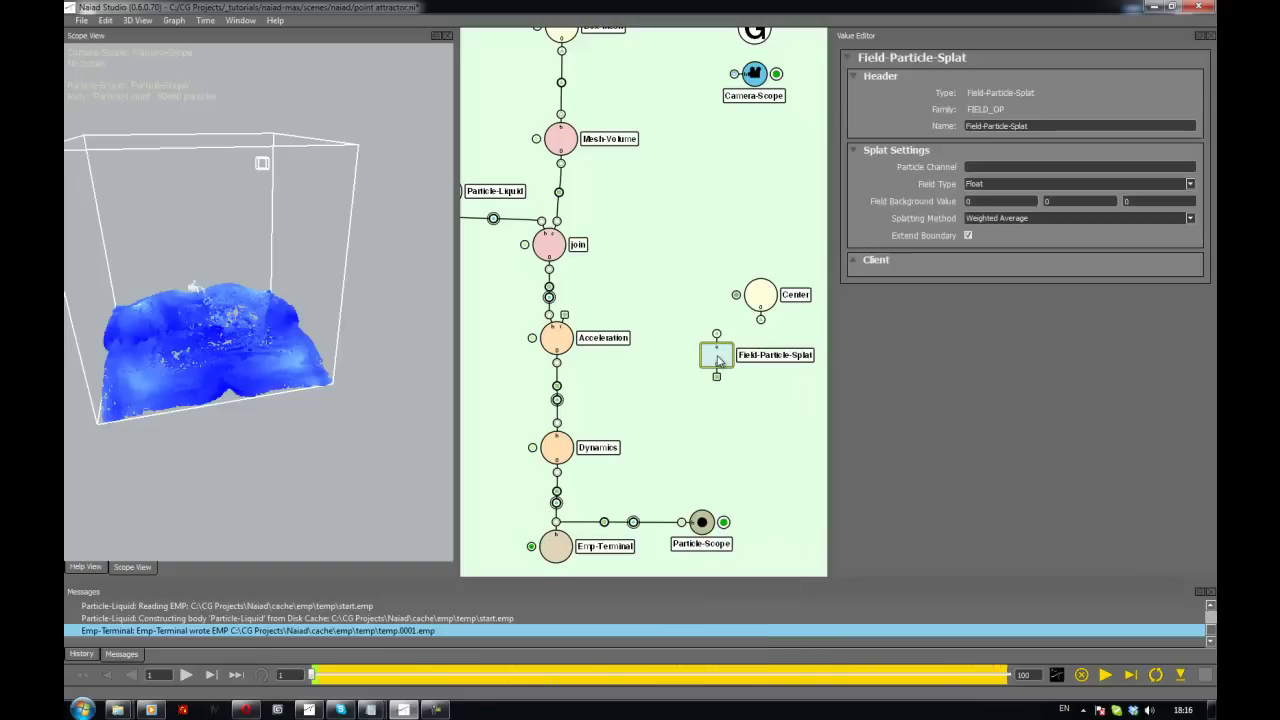
pyautogui.moveTo(717, 361); pyautogui.dragTo(727, 385)
pyautogui.click(682, 325)
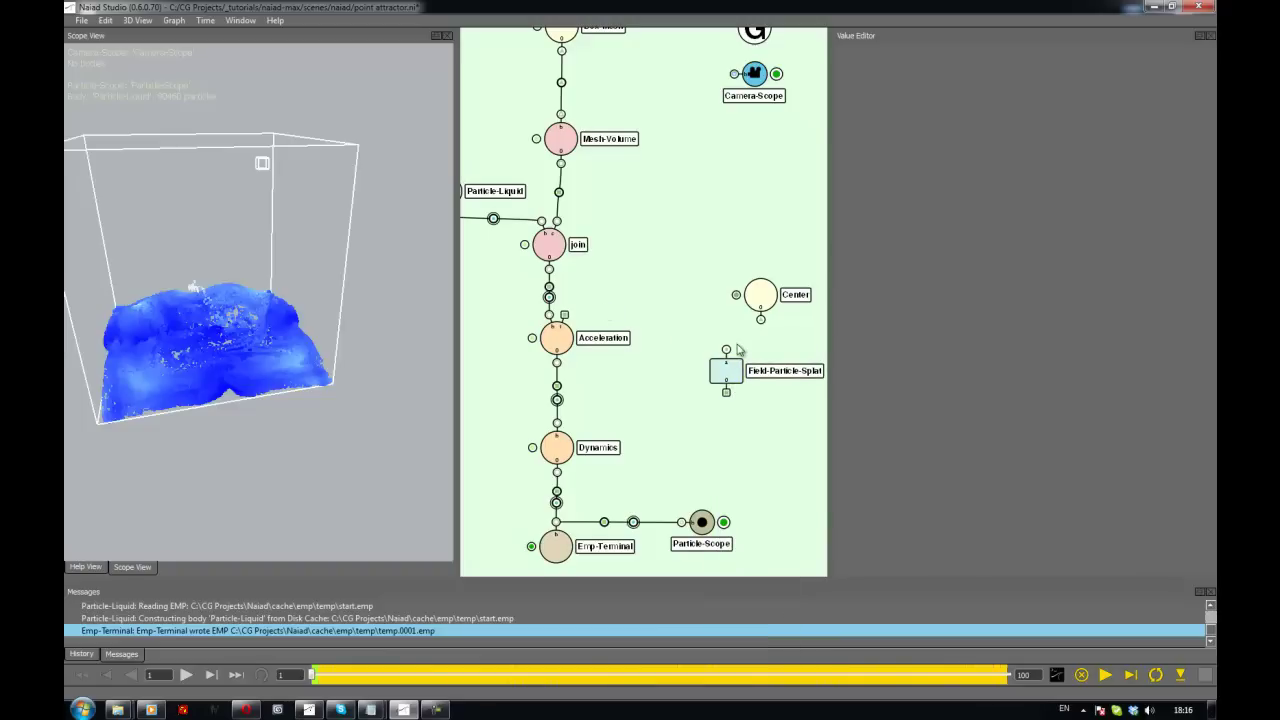
# Set the Particle Channel of the Field-Particle-Splat node to .position
pyautogui.moveTo(563, 337); pyautogui.dragTo(563, 348)
pyautogui.click(643, 320)
pyautogui.click(726, 368)
pyautogui.click(734, 347)
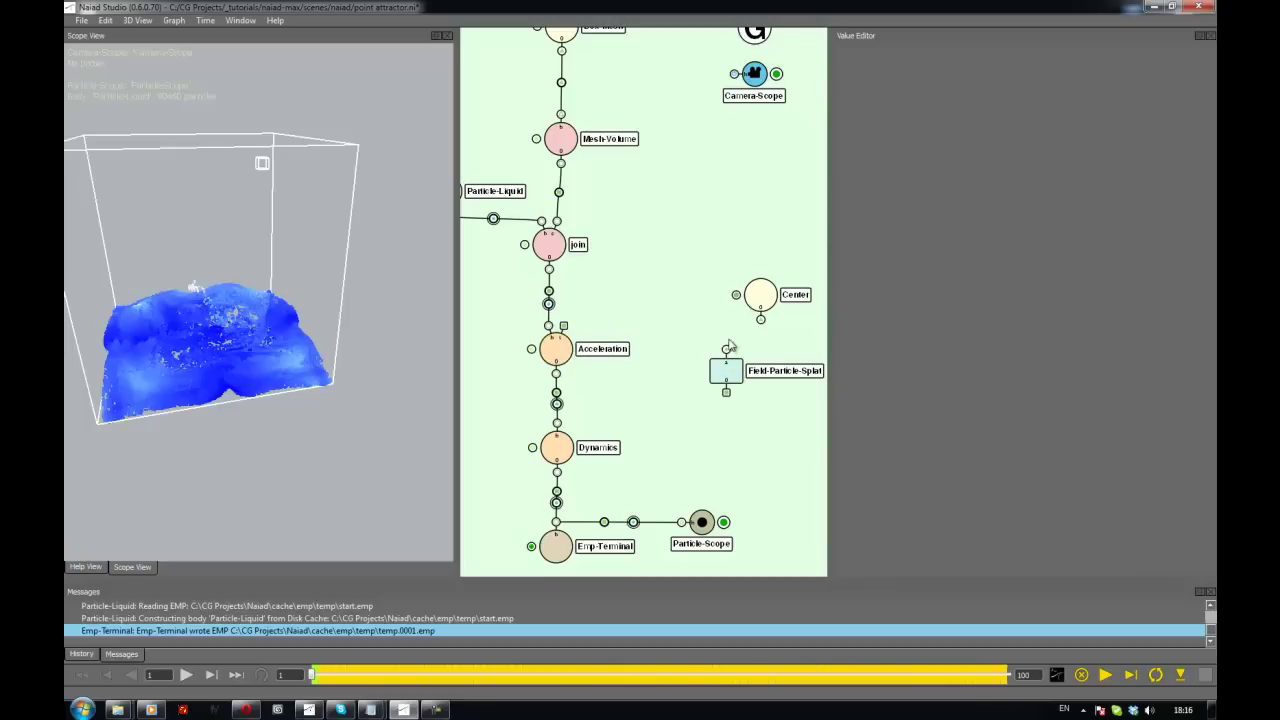
pyautogui.click(728, 375)
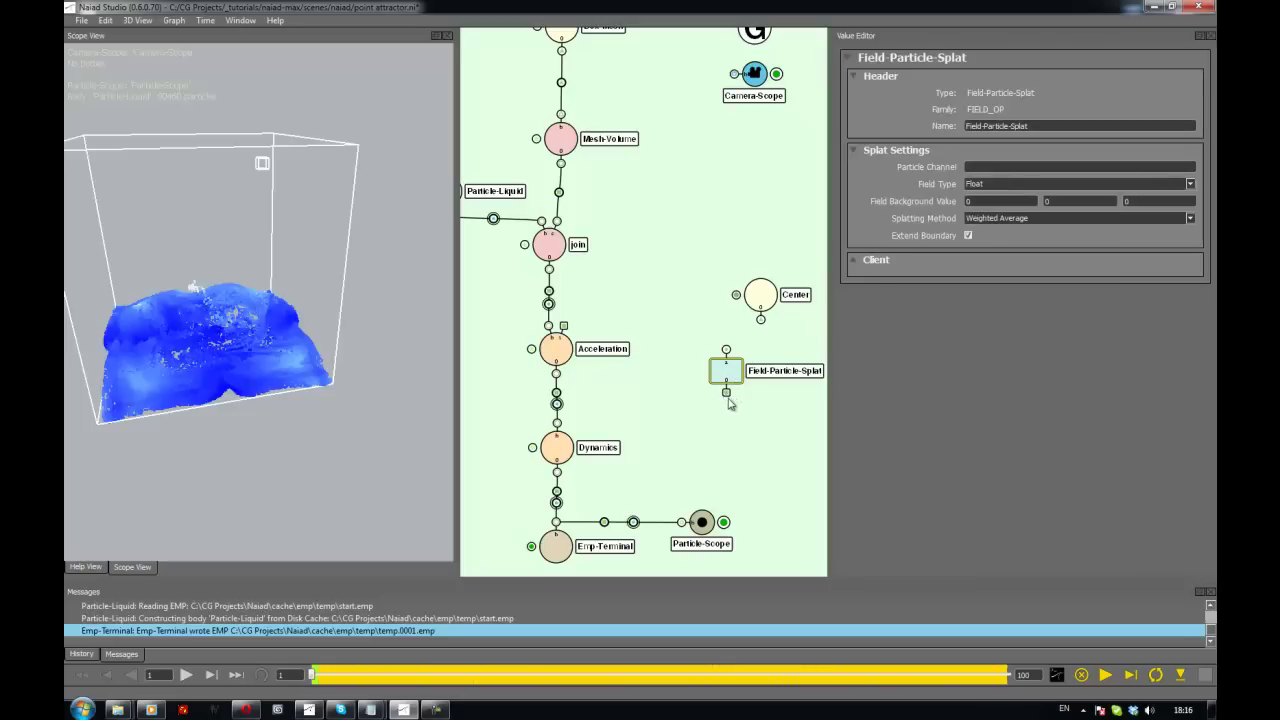
pyautogui.click(966, 167)
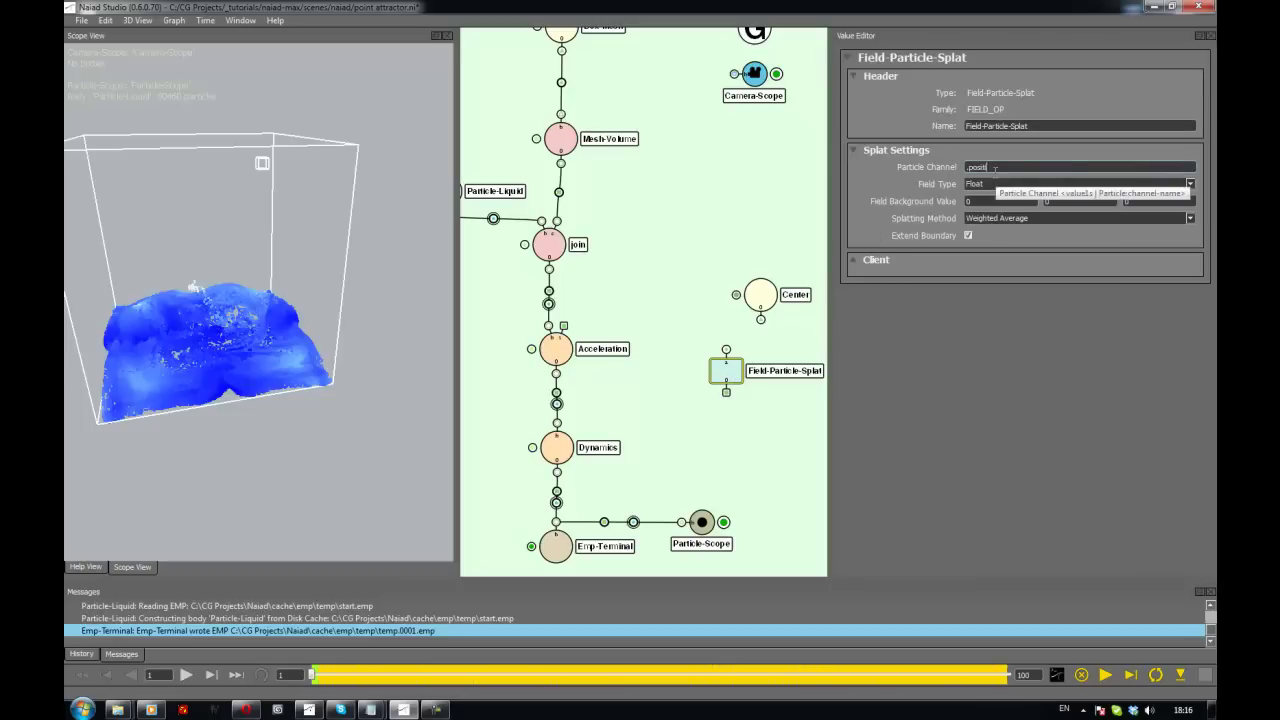
pyautogui.write('.posit')
pyautogui.click(689, 287)
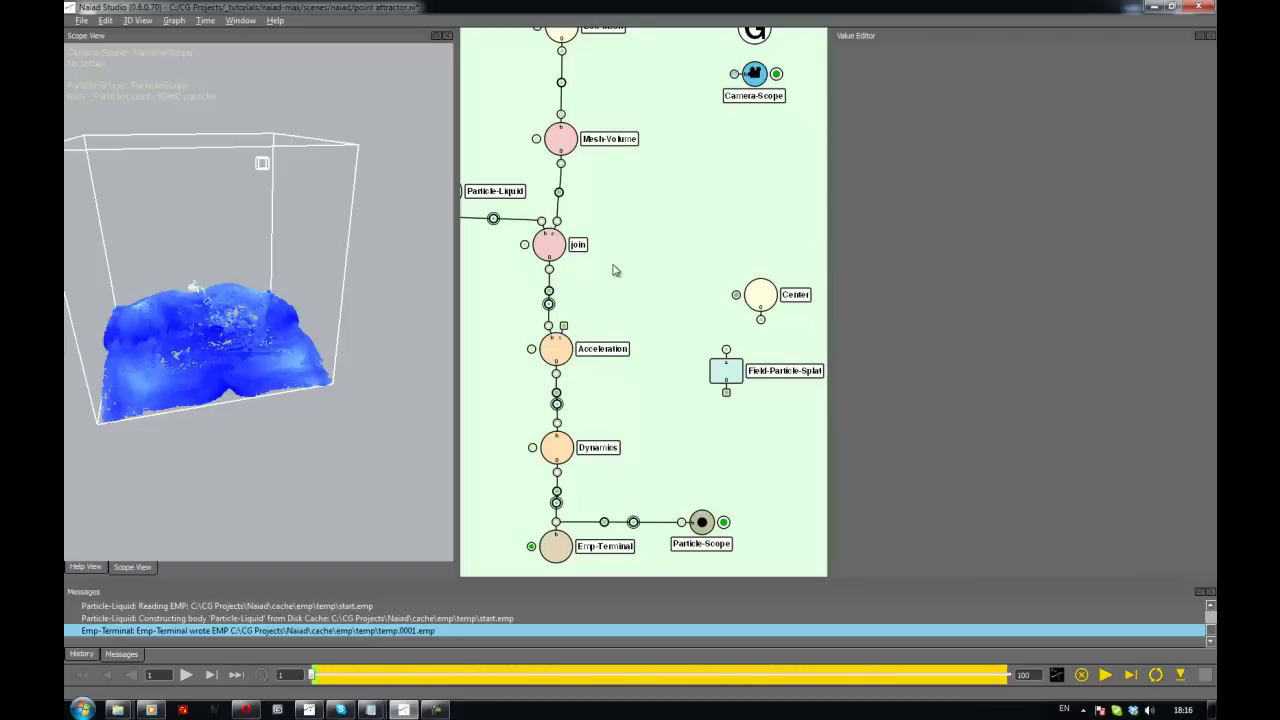
# Connect the Particle-Liquid output to the Field-Particle-Splat input and move the splat node above the Center node
pyautogui.moveTo(615, 270)
pyautogui.mouseDown(button='middle')
pyautogui.moveTo(680, 280)
pyautogui.moveTo(631, 280)
pyautogui.mouseUp(button='middle')
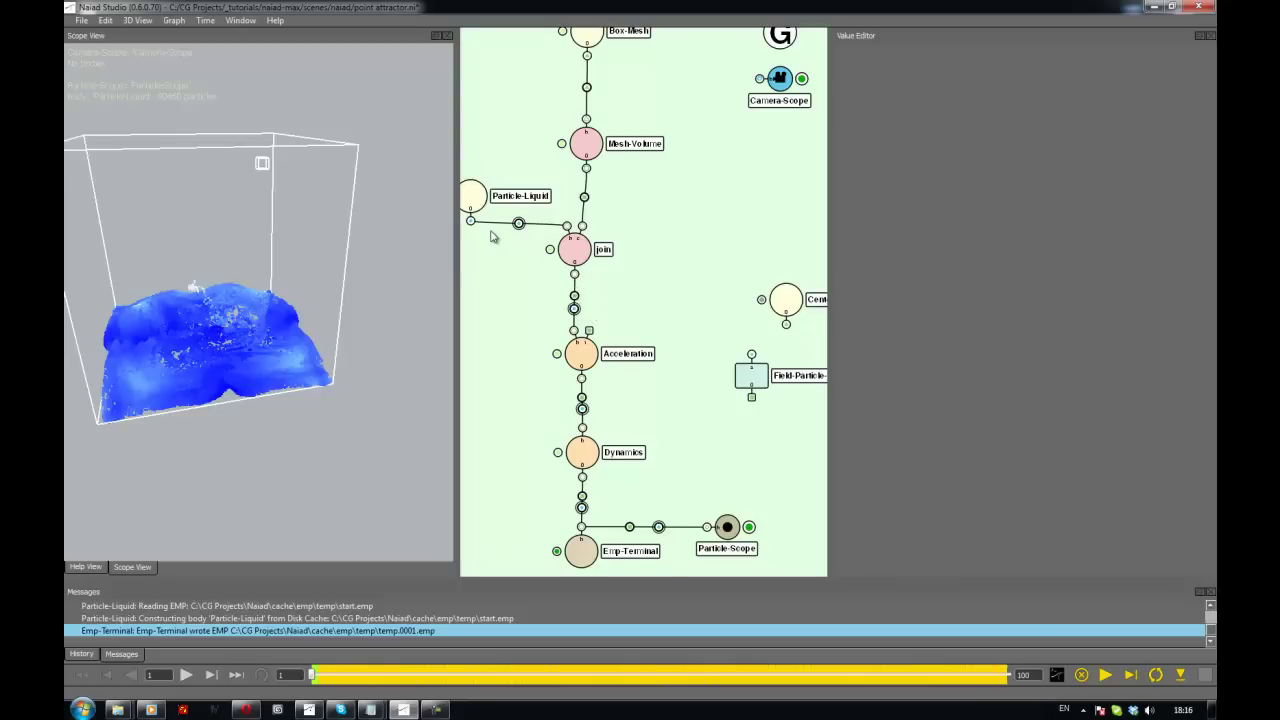
pyautogui.moveTo(470, 220)
pyautogui.mouseDown()
pyautogui.moveTo(745, 366)
pyautogui.moveTo(755, 358)
pyautogui.moveTo(472, 221)
pyautogui.mouseUp()
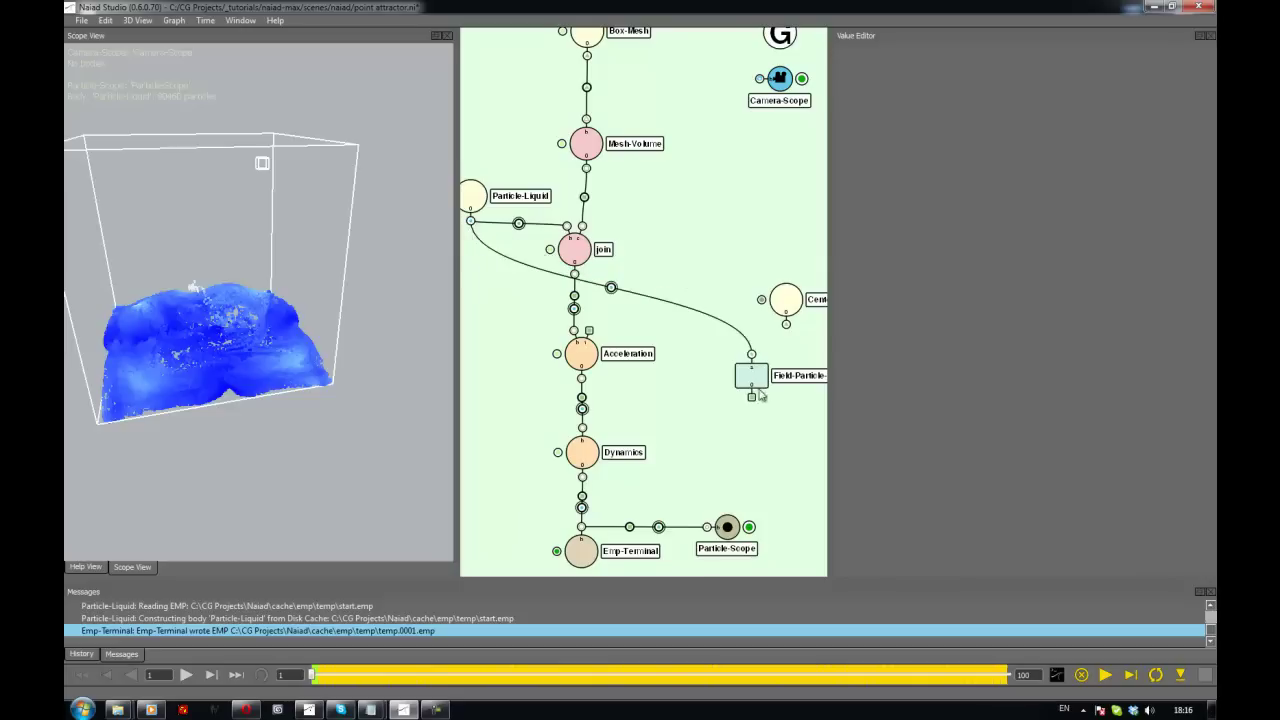
pyautogui.moveTo(751, 375); pyautogui.dragTo(762, 222)
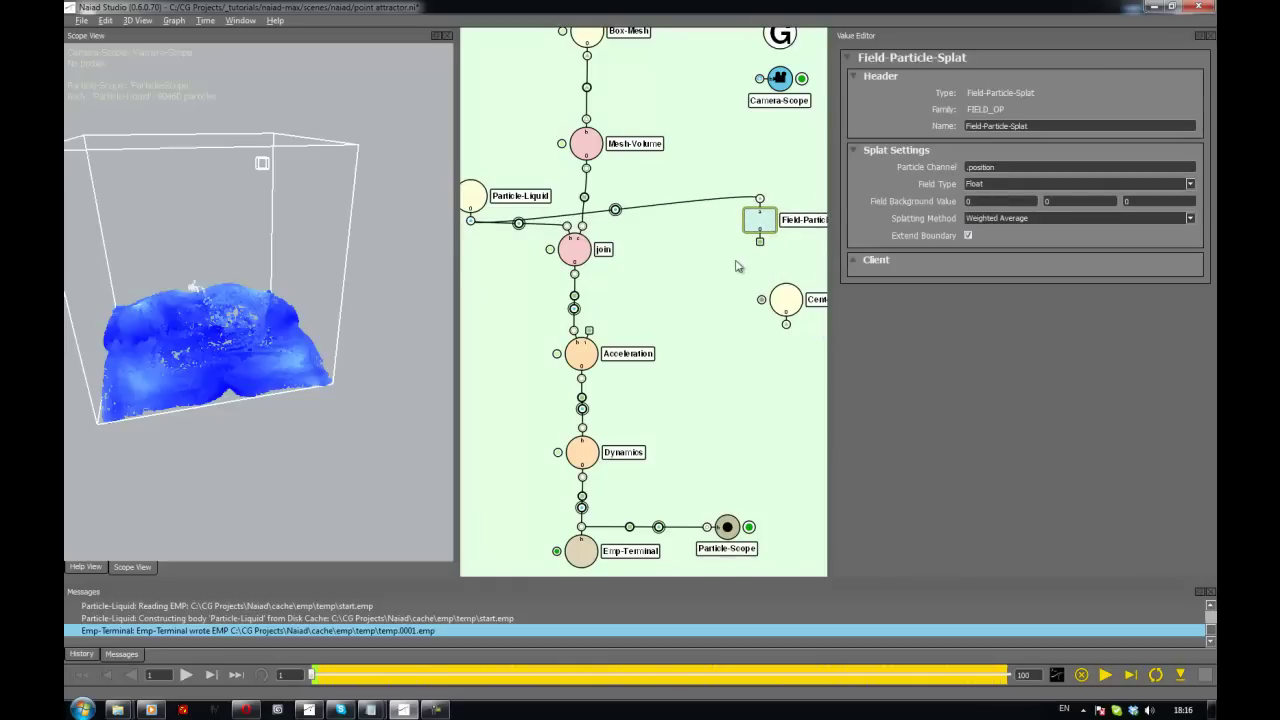
pyautogui.moveTo(738, 266)
pyautogui.mouseDown(button='middle')
pyautogui.moveTo(659, 279)
pyautogui.moveTo(724, 287)
pyautogui.mouseUp(button='middle')
pyautogui.click(679, 247)
pyautogui.moveTo(473, 223)
pyautogui.mouseDown()
pyautogui.moveTo(473, 199)
pyautogui.moveTo(478, 212)
pyautogui.mouseUp()
pyautogui.click(759, 262)
pyautogui.click(731, 306)
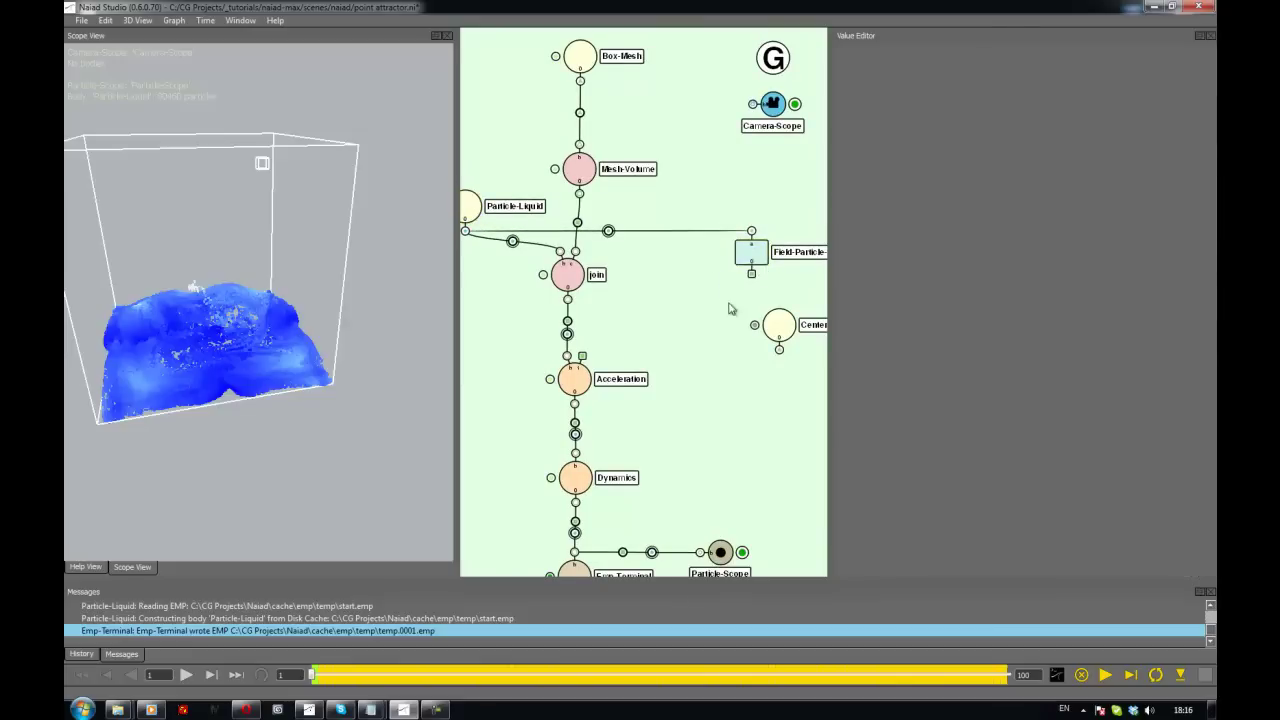
# Move the Center node above and to the right of the Field-Particle-Splat node, leaving the space below the splat free
pyautogui.moveTo(731, 306); pyautogui.dragTo(640, 306, button='middle')
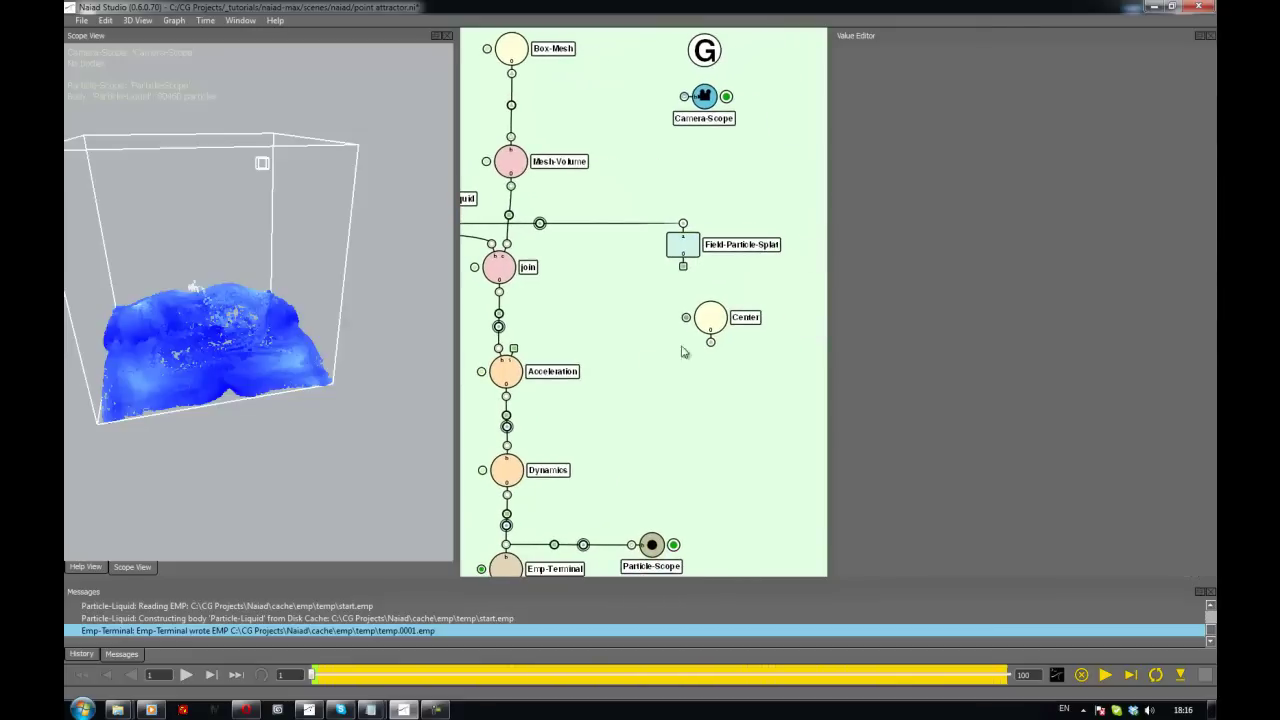
pyautogui.moveTo(706, 321); pyautogui.dragTo(785, 173)
pyautogui.moveTo(747, 313); pyautogui.dragTo(719, 318, button='middle')
pyautogui.click(718, 319)
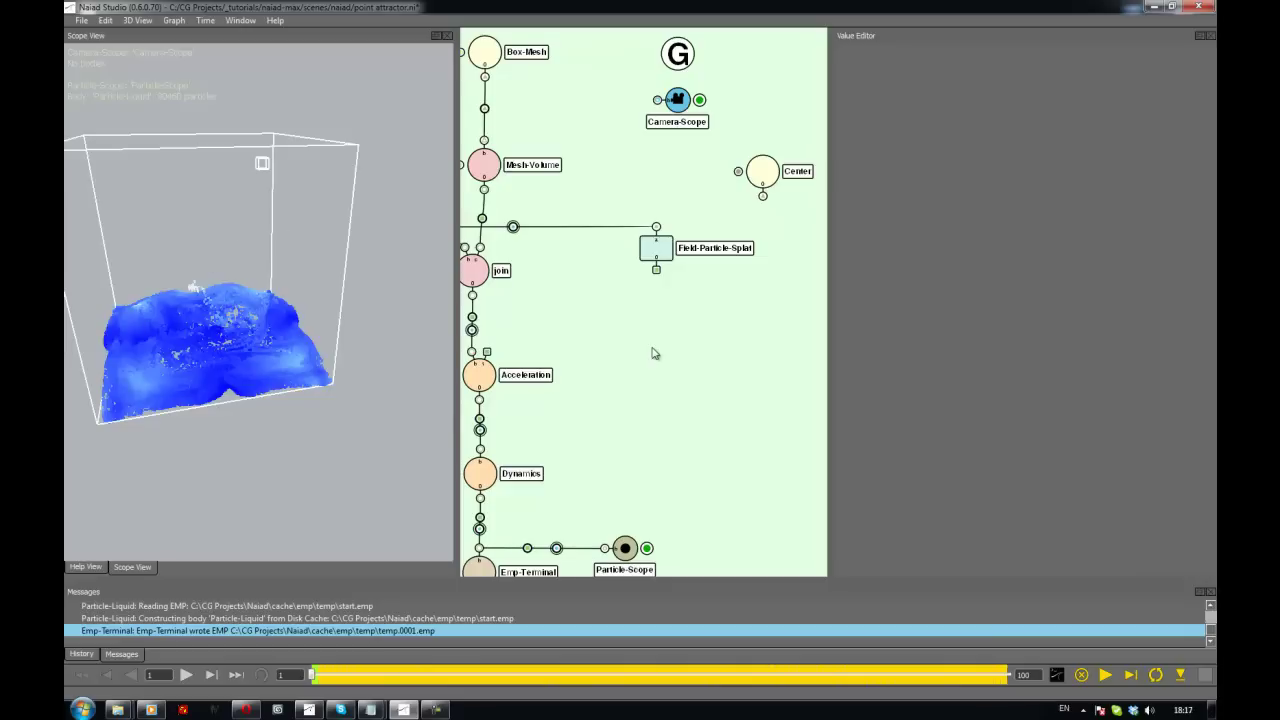
pyautogui.moveTo(690, 352); pyautogui.dragTo(648, 340, button='middle')
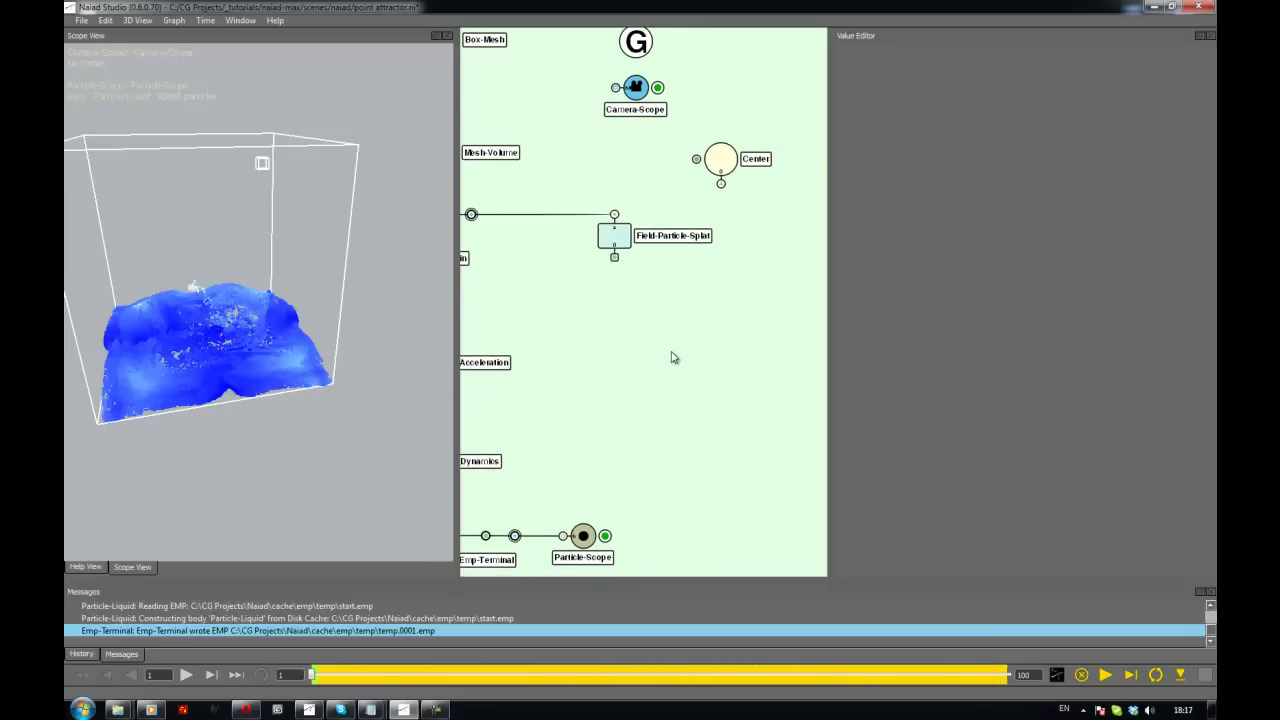
pyautogui.press('Tab')
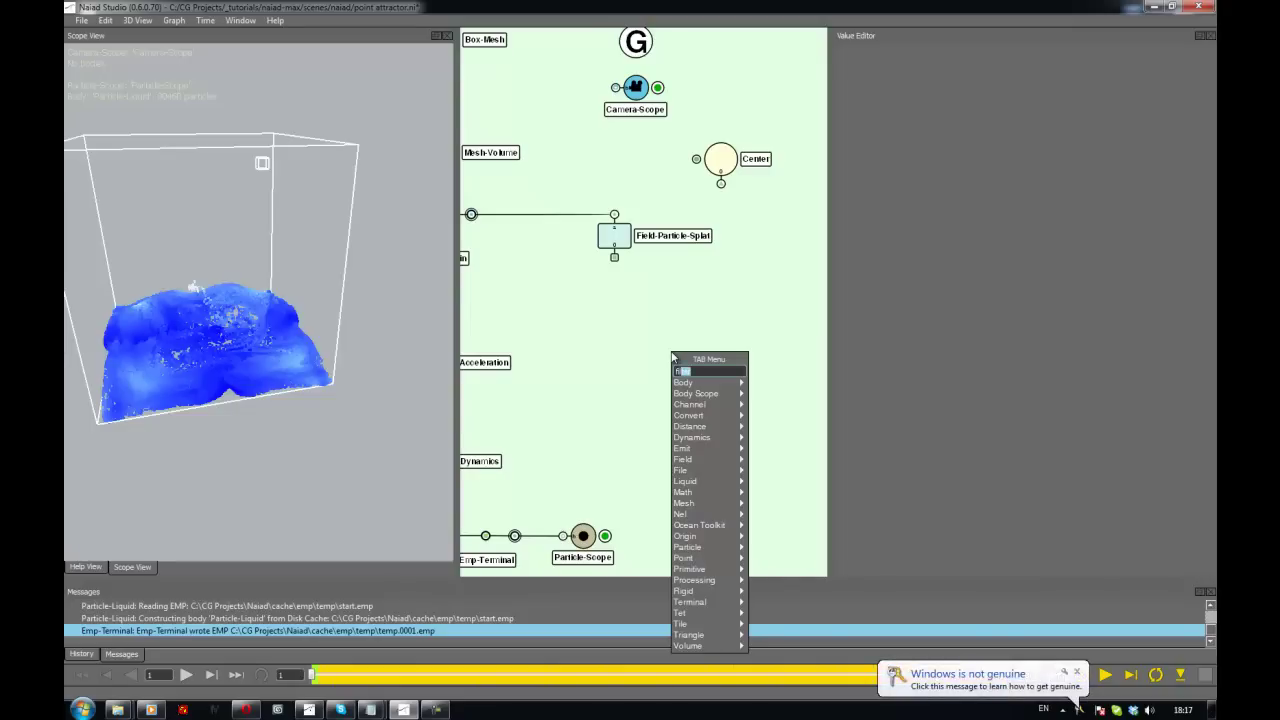
pyautogui.write('file')
pyautogui.click(1077, 672)
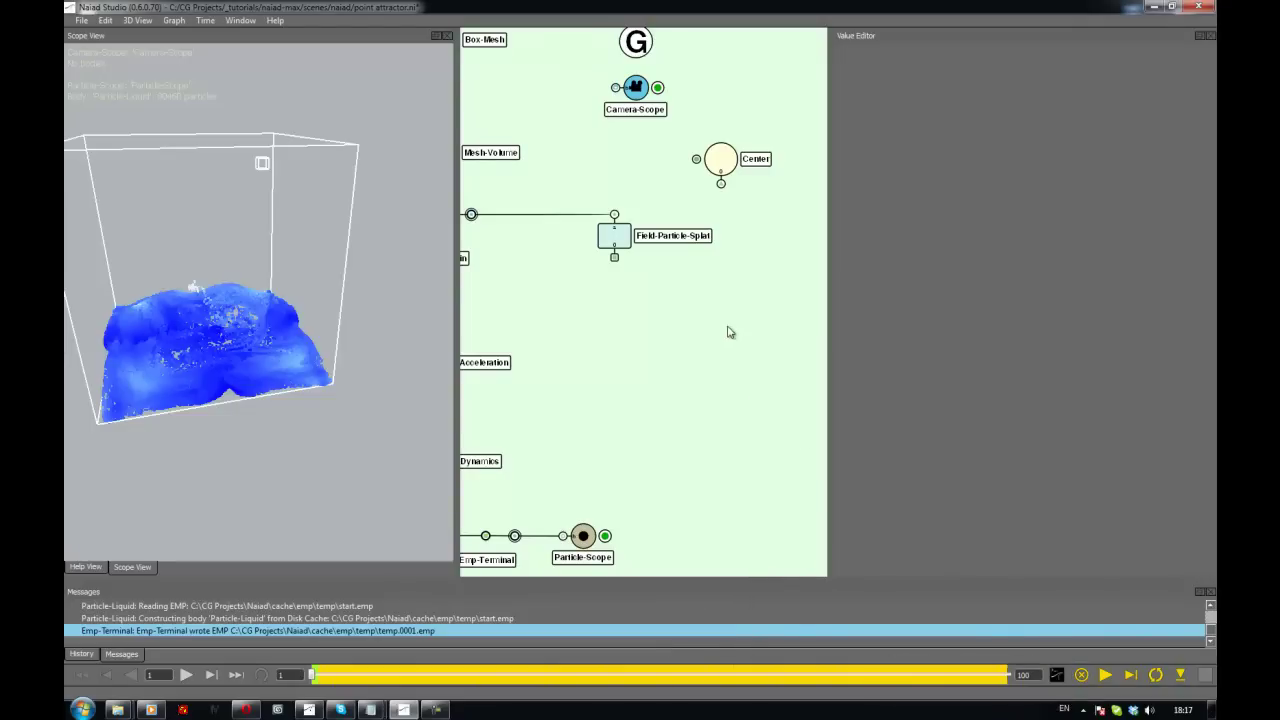
# Add a Field-Nel node below Field-Particle-Splat and connect the splat output to its first input
pyautogui.press('Tab')
pyautogui.write('nel')
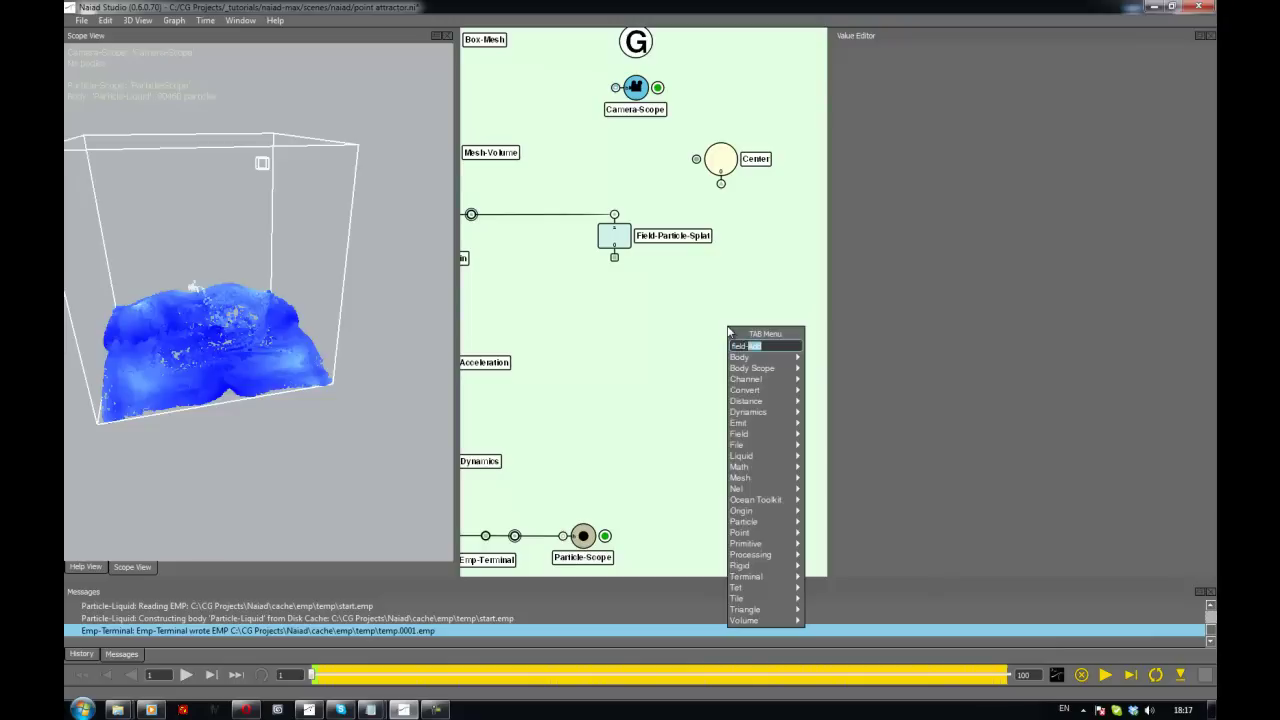
pyautogui.press('Return')
pyautogui.moveTo(728, 330); pyautogui.dragTo(645, 343)
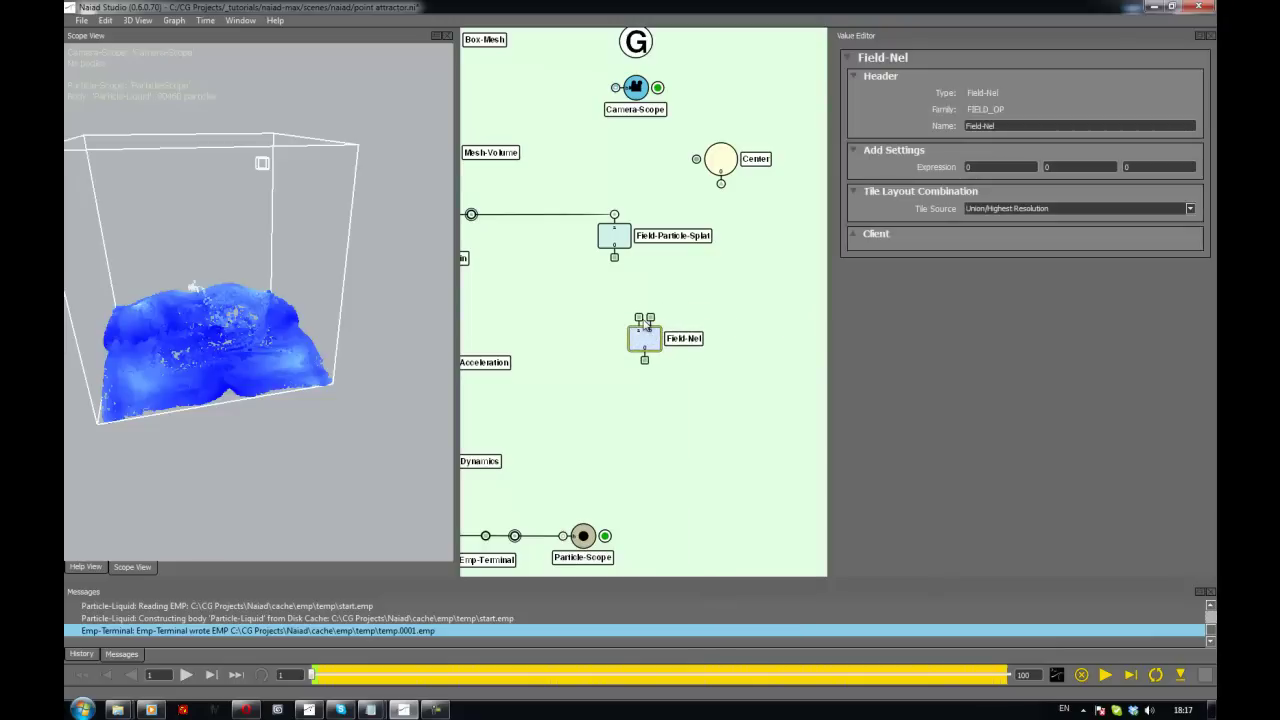
pyautogui.moveTo(614, 258); pyautogui.dragTo(642, 324)
pyautogui.click(667, 296)
pyautogui.click(661, 298)
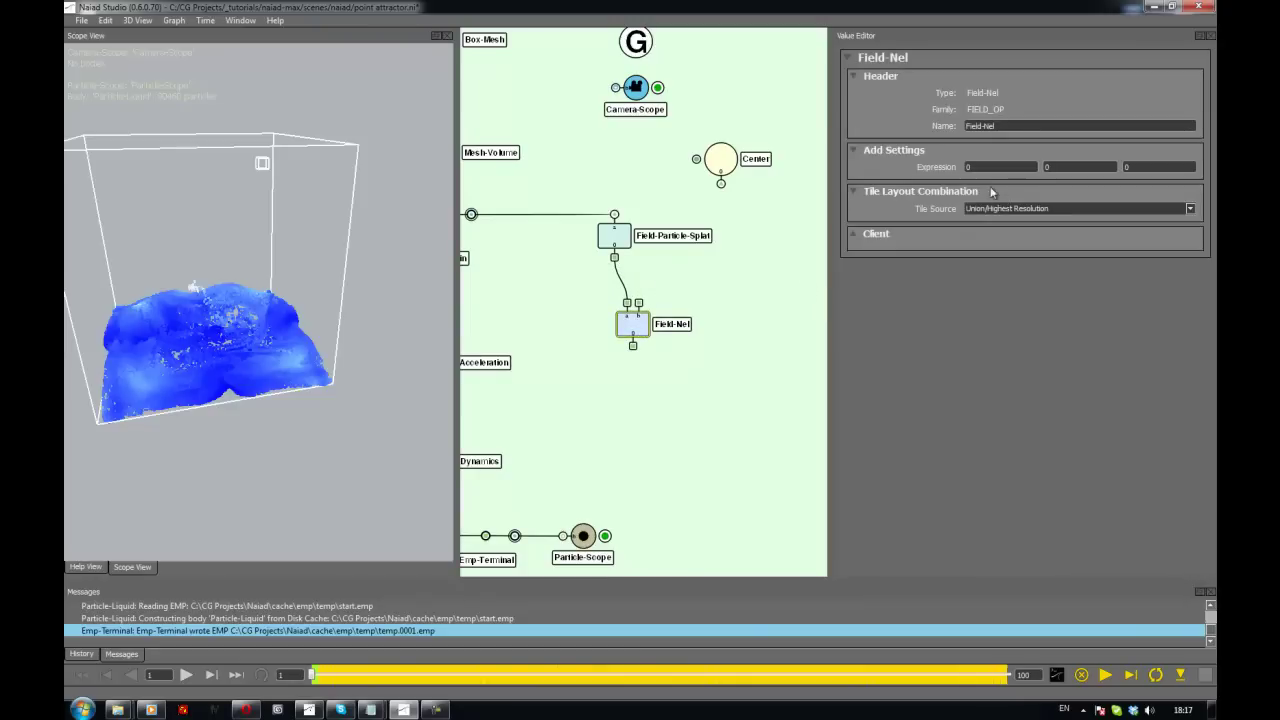
pyautogui.click(672, 284)
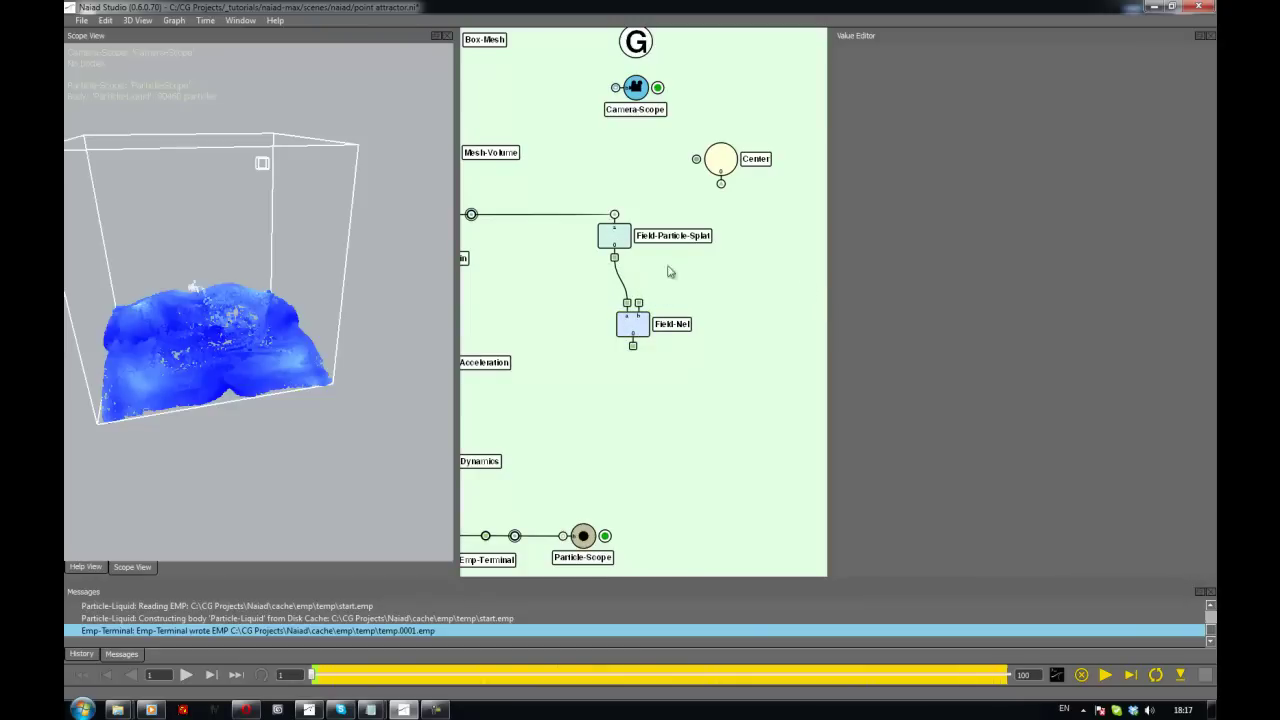
# Add a Field-Constant-Vector node beside the splat node and connect it to the second input of Field-Nel
pyautogui.moveTo(724, 168); pyautogui.dragTo(746, 169)
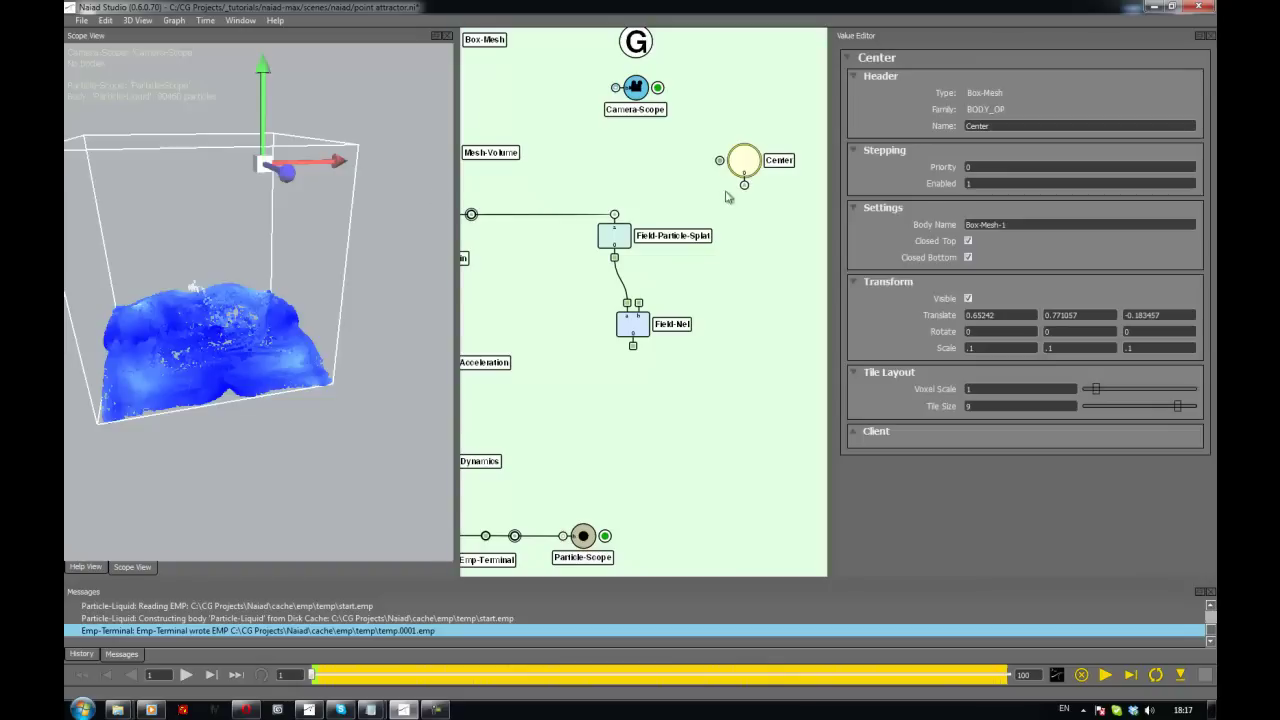
pyautogui.click(762, 256)
pyautogui.press('Tab')
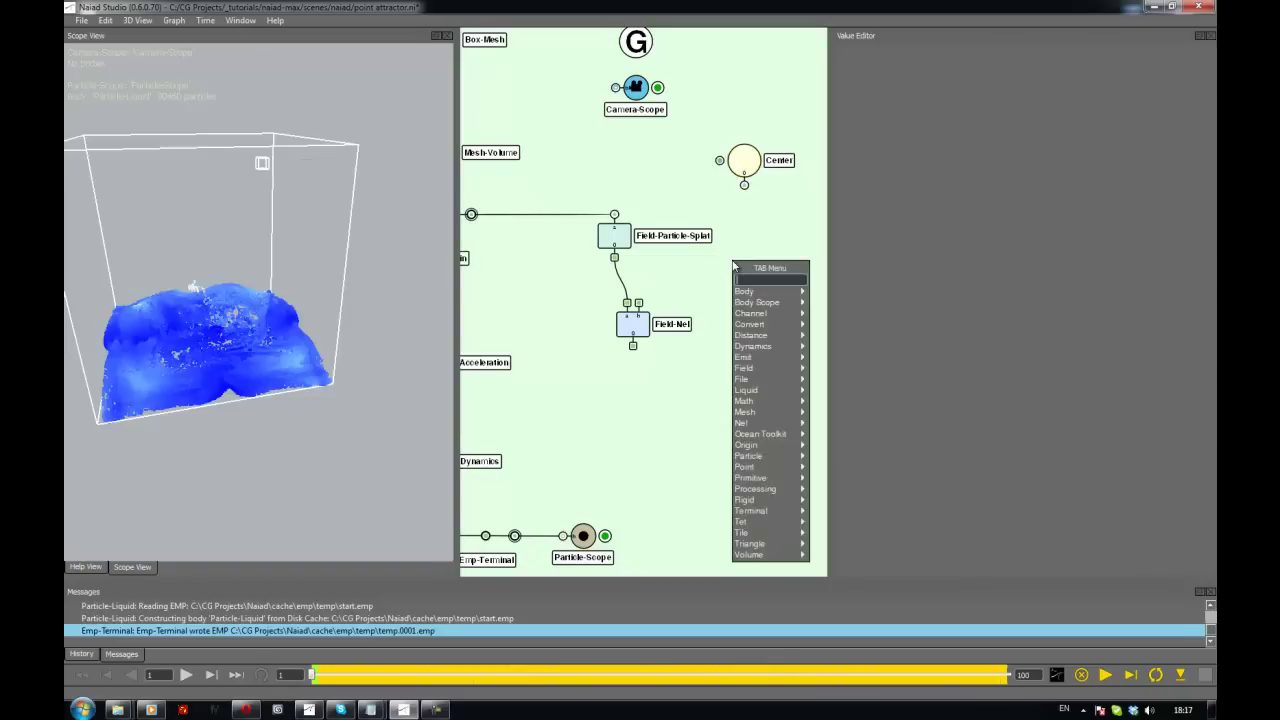
pyautogui.write('field-constant-v')
pyautogui.press('Return')
pyautogui.moveTo(731, 282); pyautogui.dragTo(639, 303)
pyautogui.moveTo(735, 264); pyautogui.dragTo(673, 275)
pyautogui.scroll(-1, 712, 288)
pyautogui.scroll(1, 754, 97)
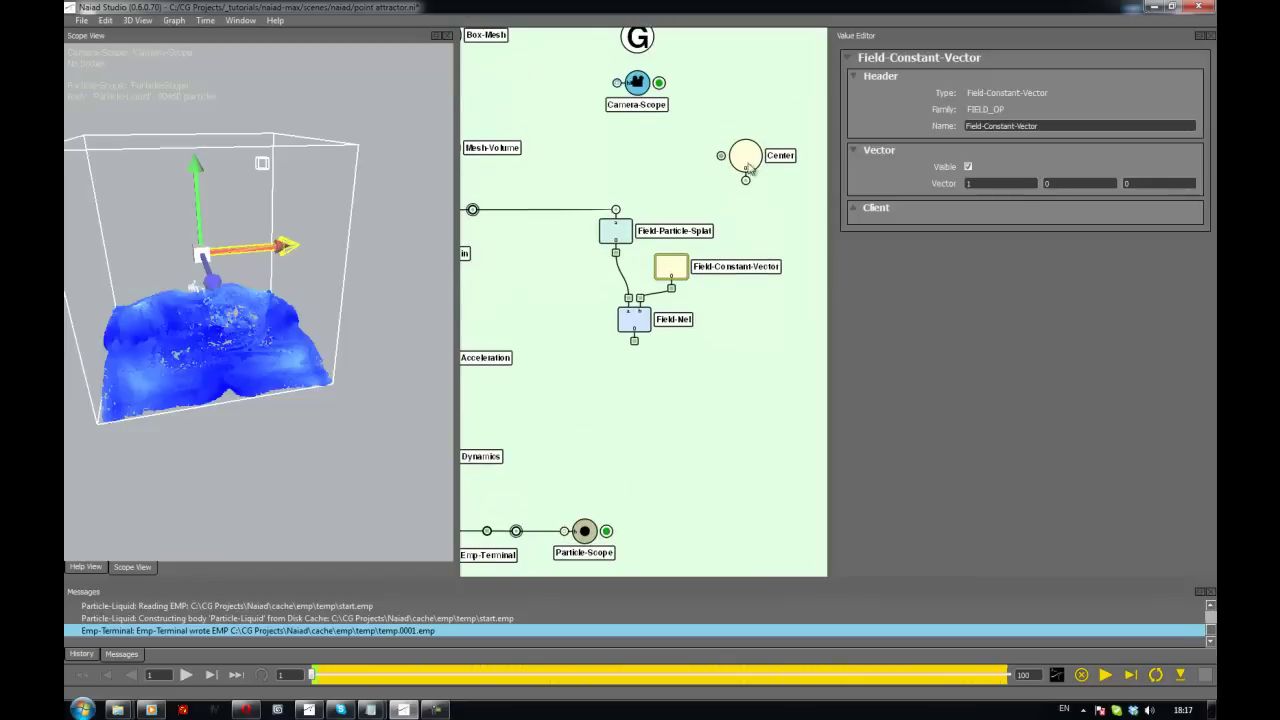
# Link the X component of the Field-Constant-Vector node to the Center box position with the expression @'Center.Translate'
pyautogui.doubleClick(969, 184)
pyautogui.click(749, 162)
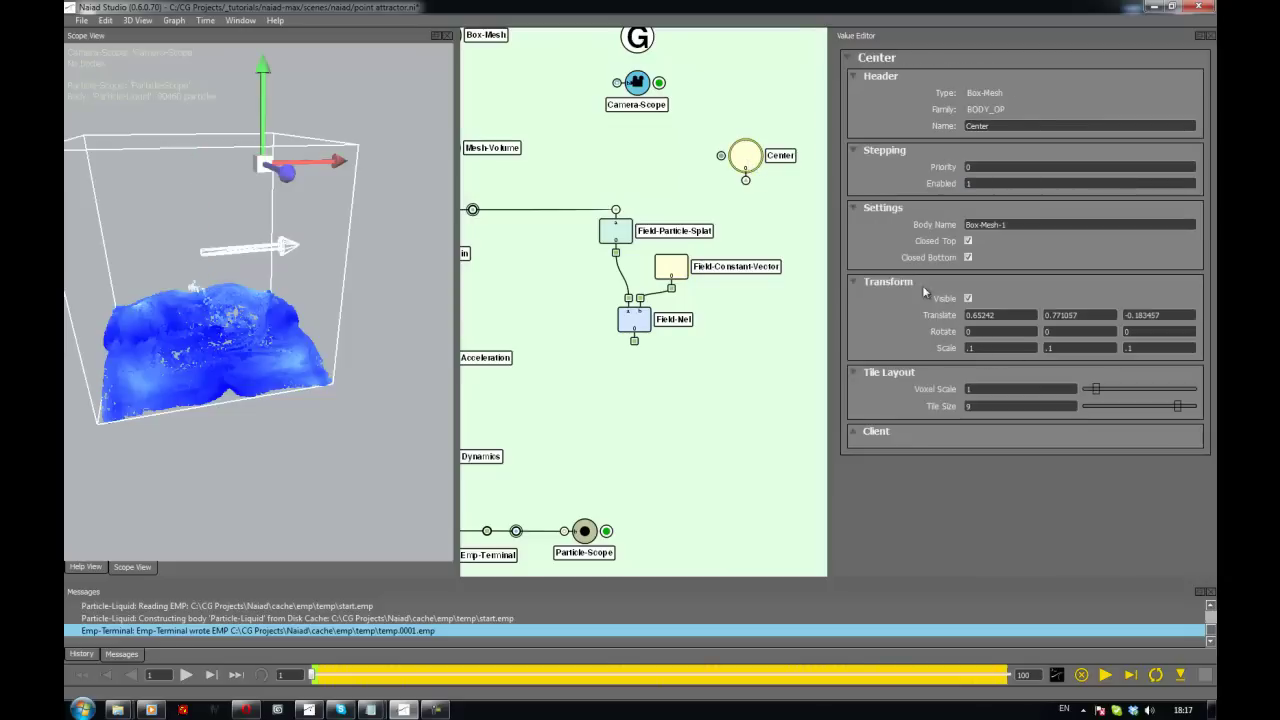
pyautogui.click(685, 274)
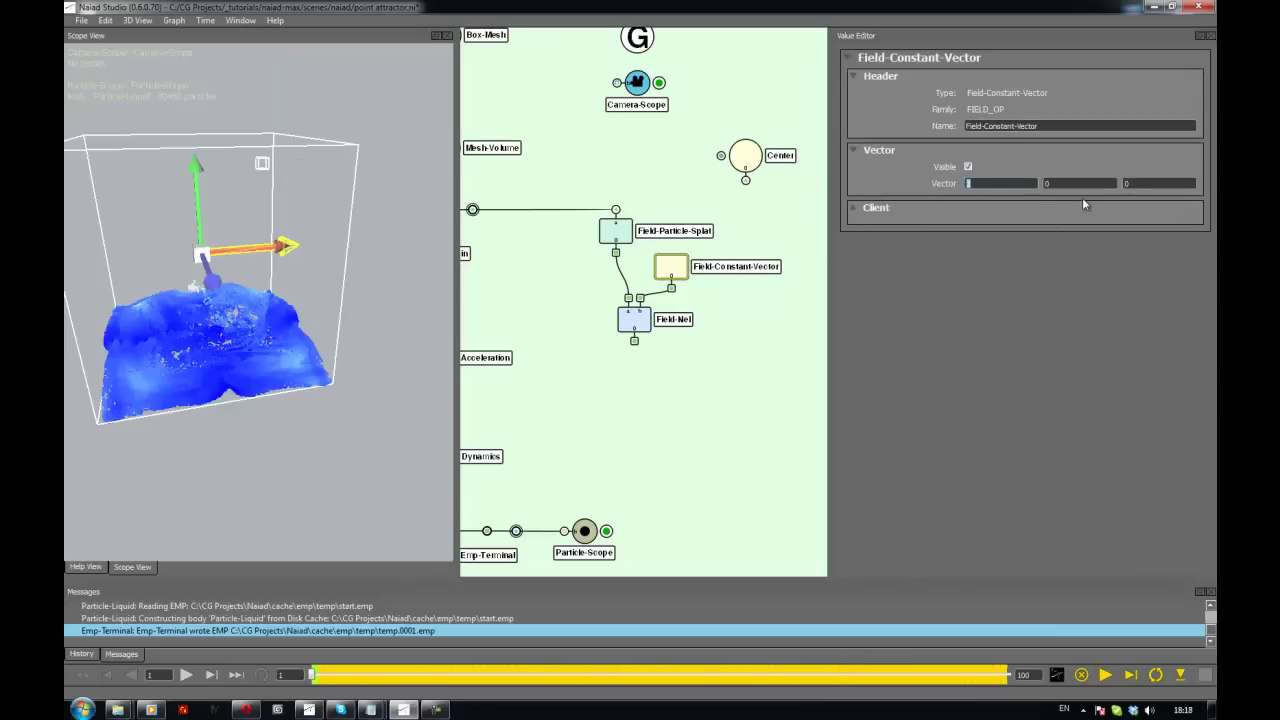
pyautogui.write('@')
pyautogui.press('BackSpace')
pyautogui.press('BackSpace')
pyautogui.write('Center.Translate')
pyautogui.press('Return')
# Copy the @'Center.Translate' expression into the Y and Z components of the constant vector
pyautogui.hotkey('ctrl', 'c')
pyautogui.press('Tab')
pyautogui.hotkey('ctrl', 'v')
pyautogui.press('Tab')
pyautogui.hotkey('ctrl', 'v')
pyautogui.press('Return')
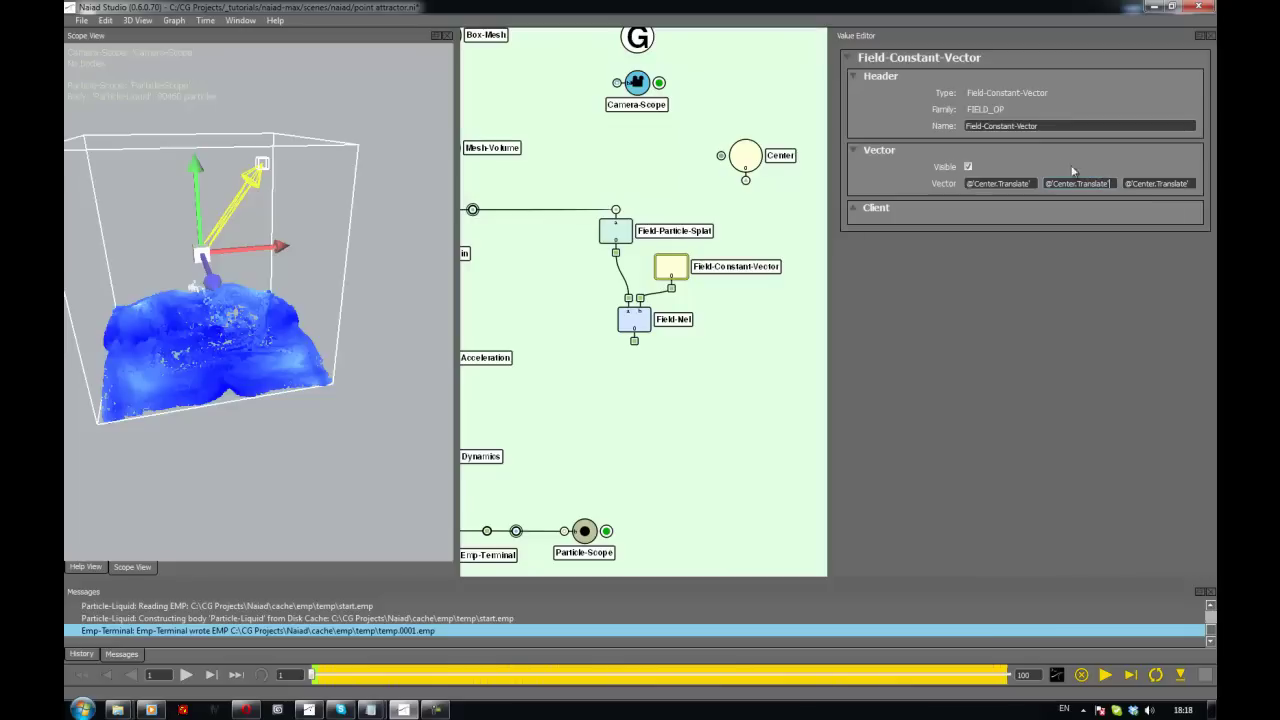
# Examine the constant vector's direction relative to the Center box and the liquid, along with the Field-Nel node's inputs and settings
pyautogui.keyDown('alt'); pyautogui.moveTo(260, 182); pyautogui.dragTo(80, 204); pyautogui.keyUp('alt')
pyautogui.keyDown('alt'); pyautogui.moveTo(291, 177); pyautogui.dragTo(503, 183); pyautogui.keyUp('alt')
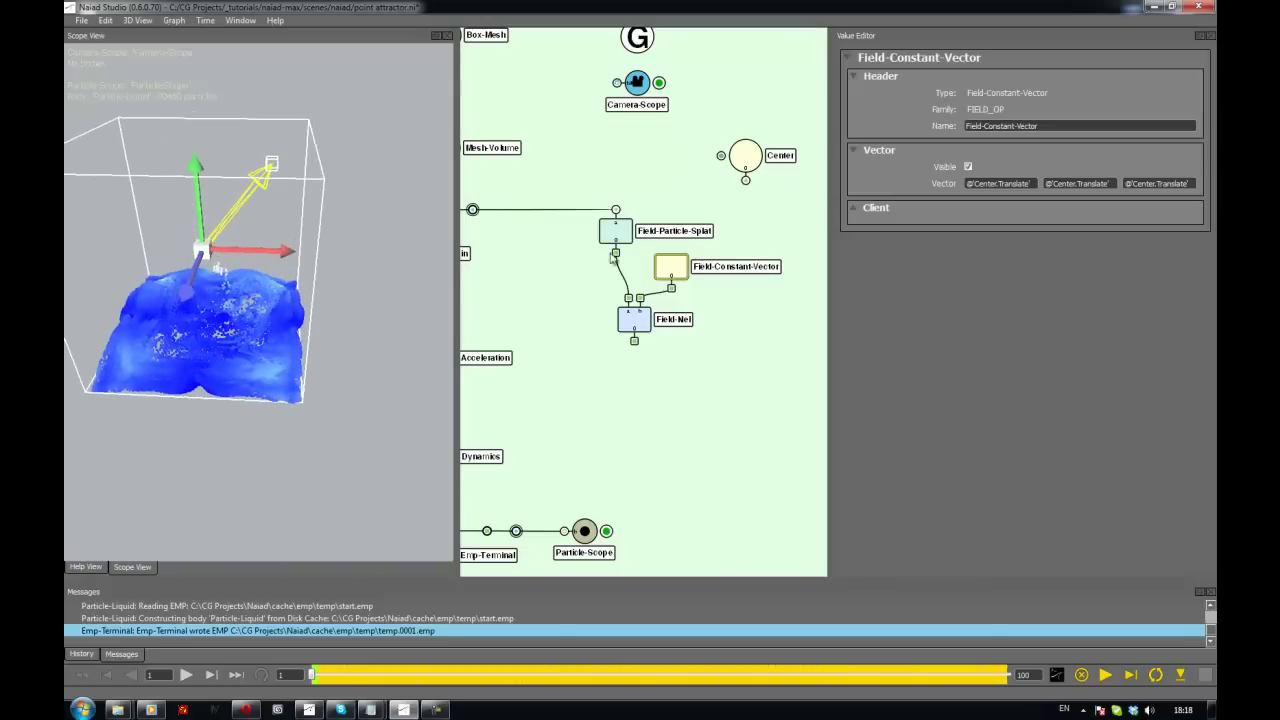
pyautogui.click(724, 345)
pyautogui.click(669, 287)
pyautogui.click(628, 239)
pyautogui.moveTo(589, 334); pyautogui.dragTo(641, 268, button='middle')
pyautogui.click(645, 298)
pyautogui.click(676, 262)
pyautogui.keyDown('alt'); pyautogui.moveTo(645, 333); pyautogui.dragTo(677, 328); pyautogui.keyUp('alt')
pyautogui.click(724, 349)
pyautogui.click(675, 258)
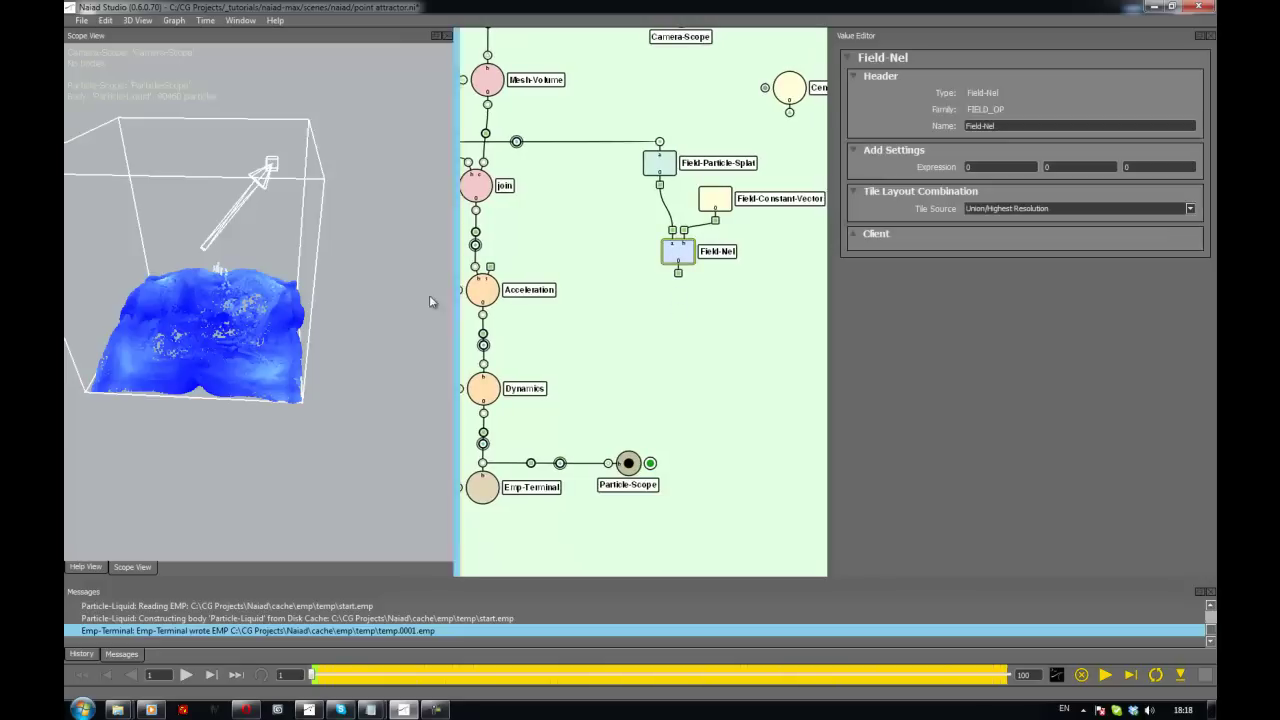
pyautogui.keyDown('alt'); pyautogui.moveTo(268, 292); pyautogui.dragTo(299, 270); pyautogui.keyUp('alt')
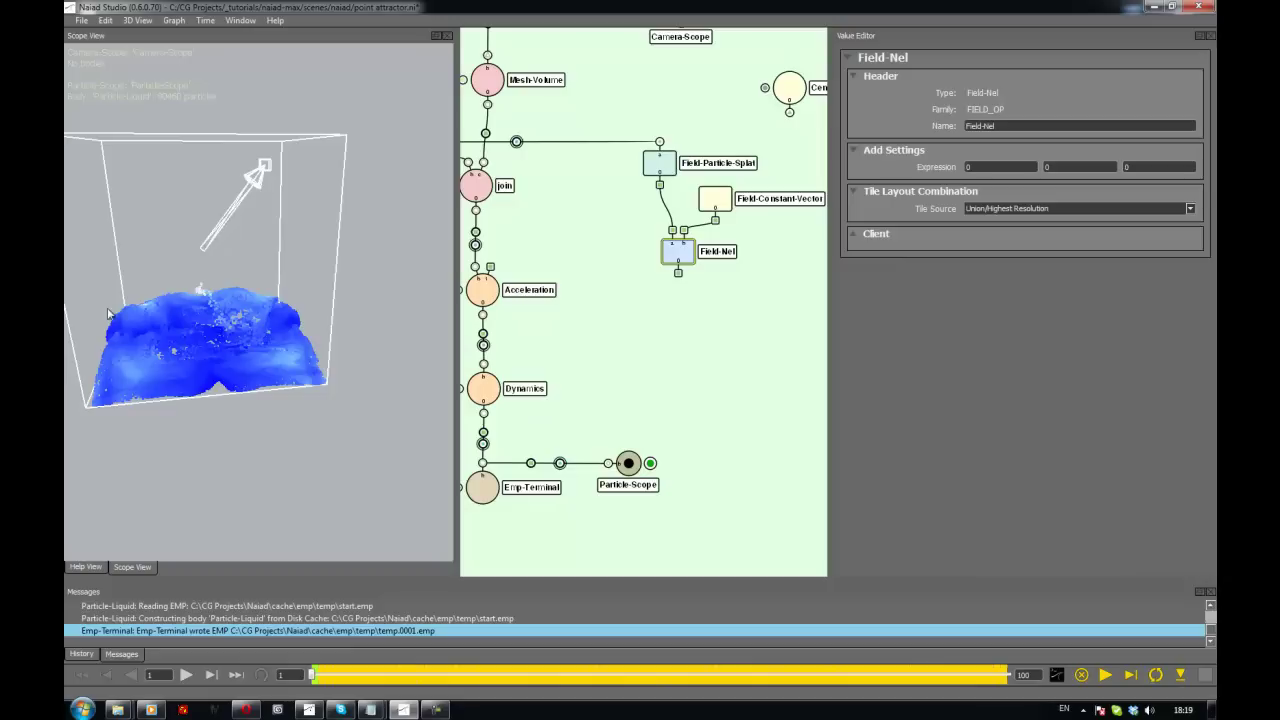
pyautogui.click(684, 326)
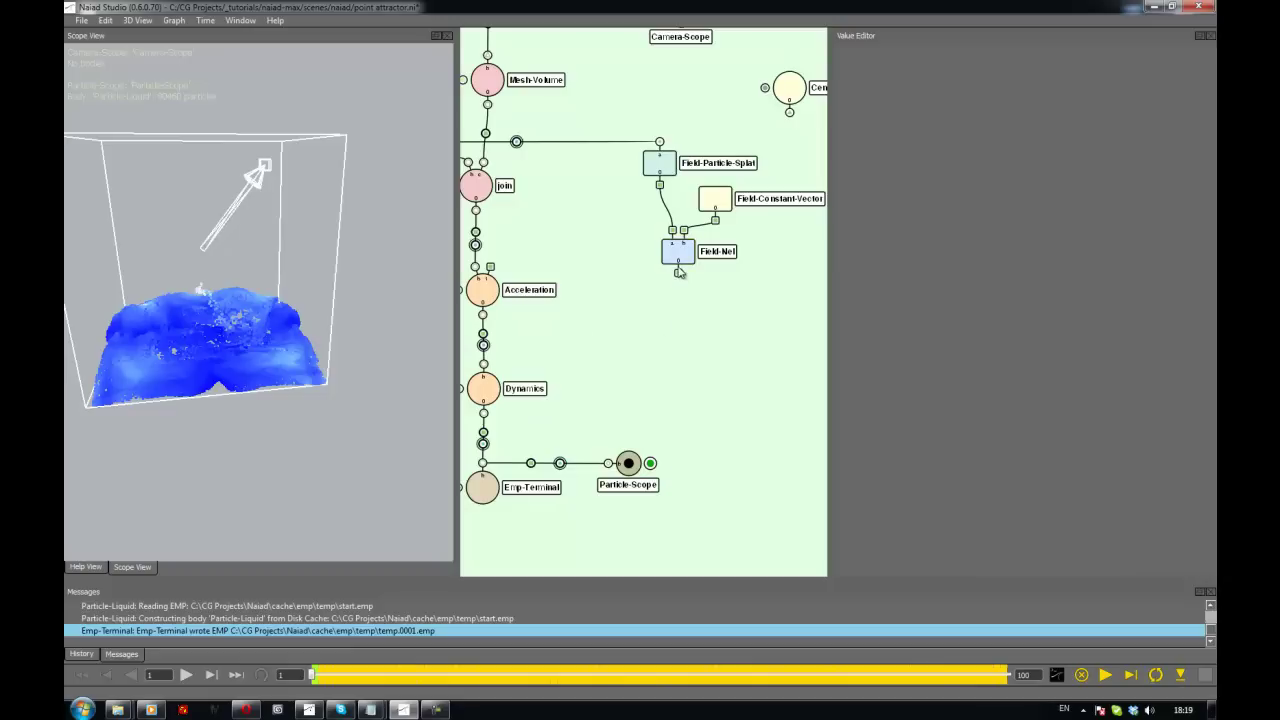
pyautogui.click(678, 270)
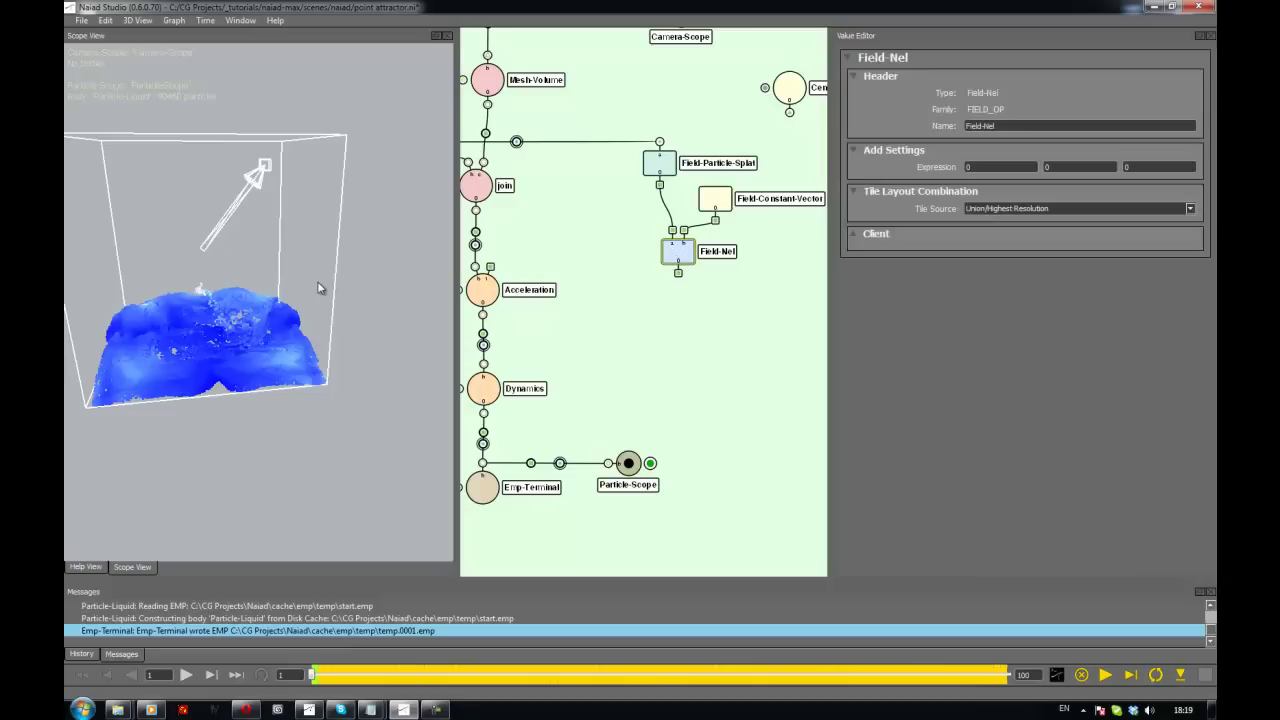
pyautogui.keyDown('alt'); pyautogui.moveTo(257, 325); pyautogui.dragTo(208, 147); pyautogui.keyUp('alt')
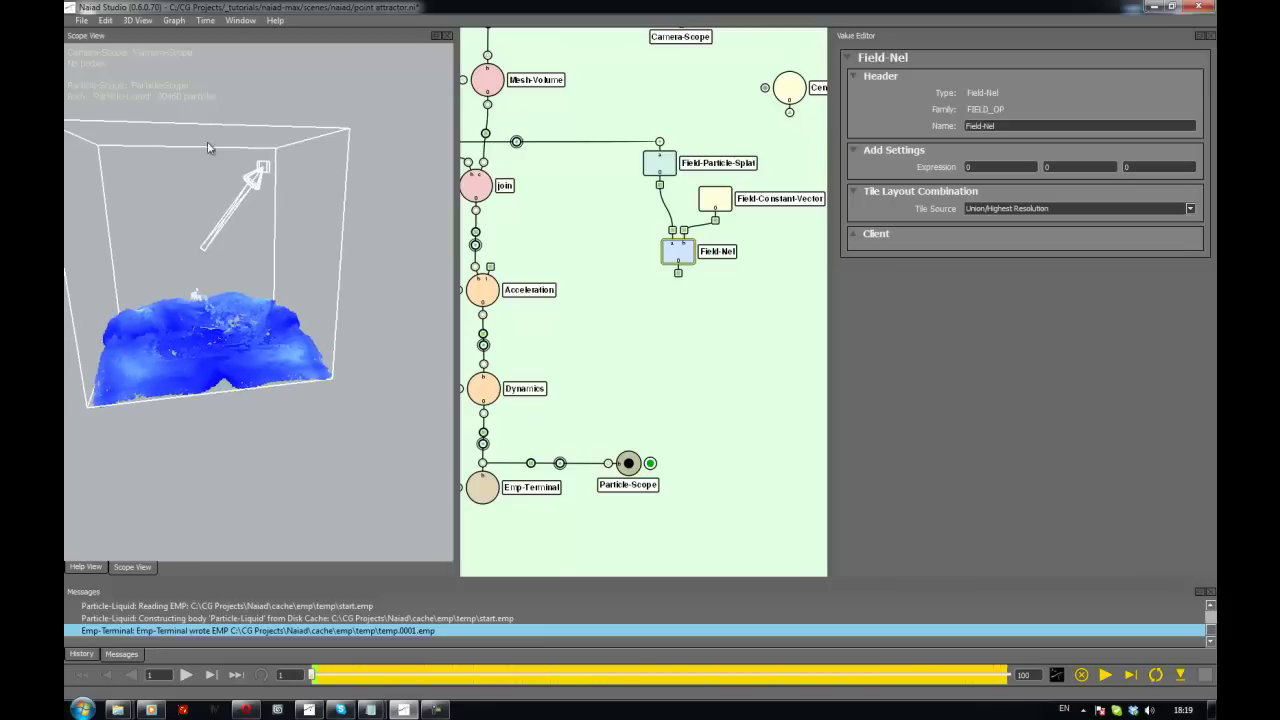
pyautogui.keyDown('alt'); pyautogui.moveTo(250, 236); pyautogui.dragTo(300, 245); pyautogui.keyUp('alt')
# Align Field-Nel under the splat node and enter the same norm() expression in all three of its Expression components
pyautogui.moveTo(678, 256); pyautogui.dragTo(666, 262)
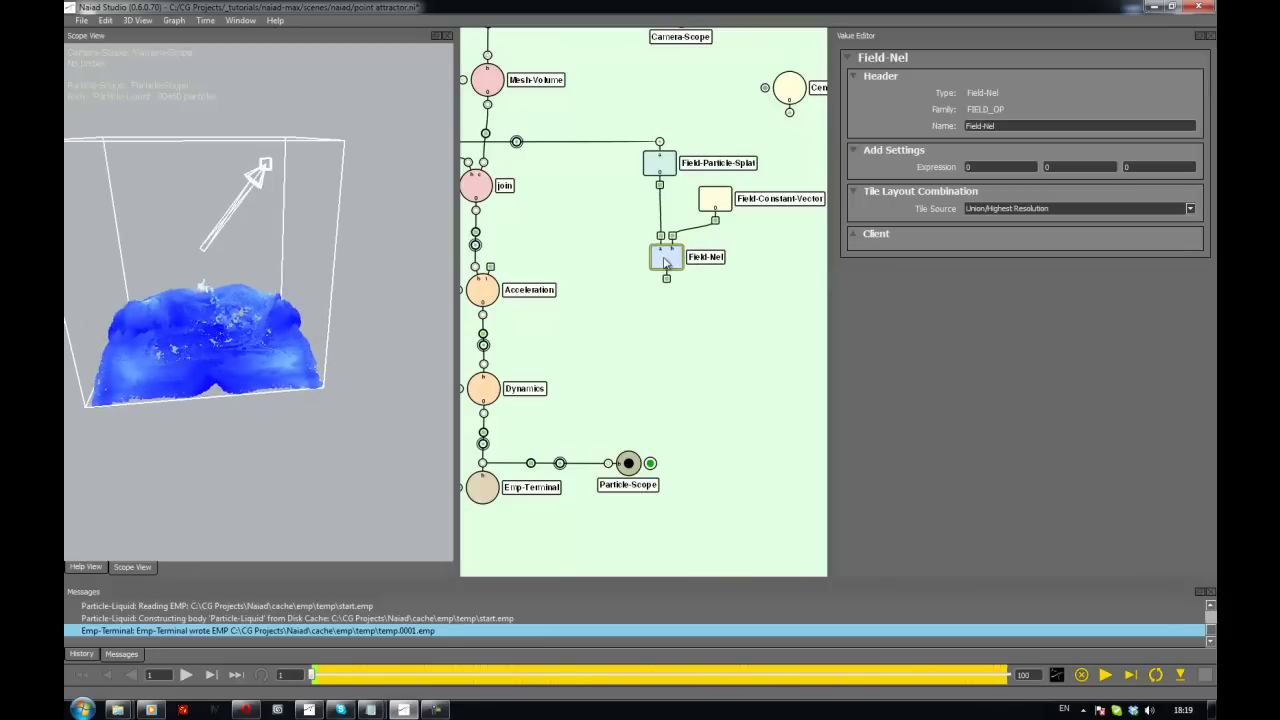
pyautogui.click(656, 297)
pyautogui.click(668, 264)
pyautogui.keyDown('alt'); pyautogui.moveTo(222, 210); pyautogui.dragTo(316, 241); pyautogui.keyUp('alt')
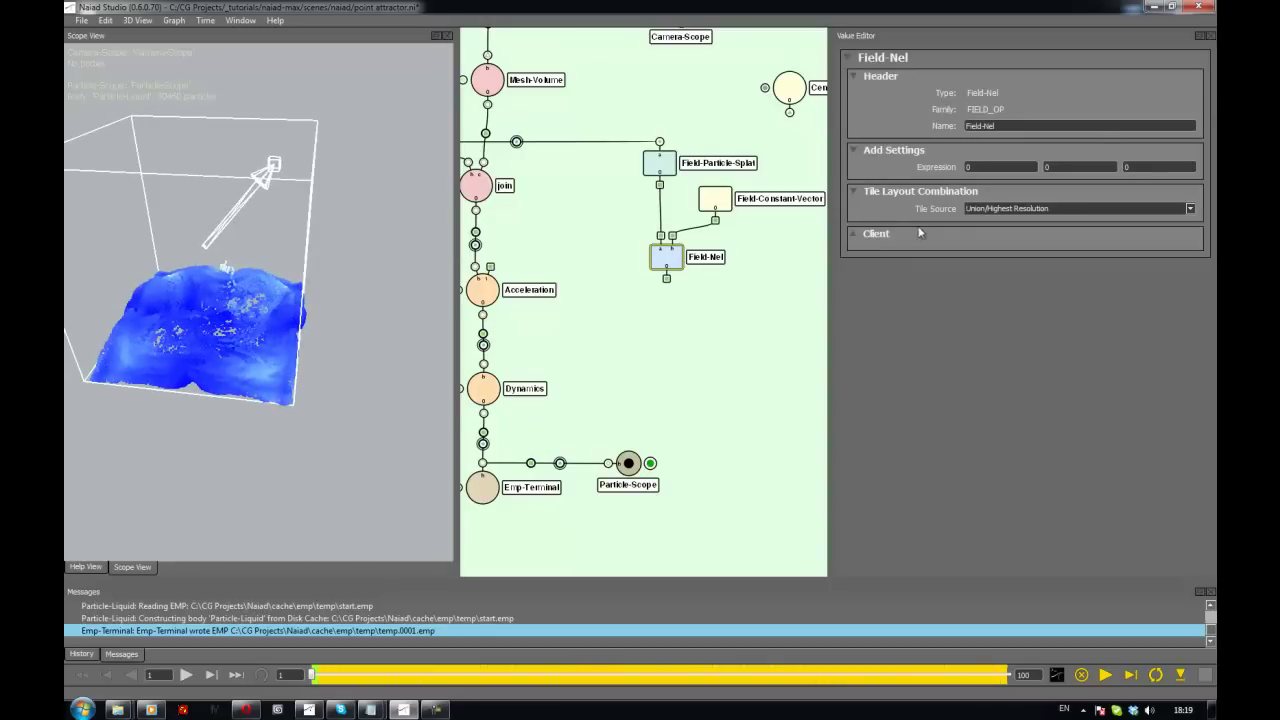
pyautogui.moveTo(1016, 167); pyautogui.dragTo(878, 147)
pyautogui.write('norm()')
pyautogui.hotkey('ctrl', 'a')
pyautogui.press('Tab')
pyautogui.hotkey('ctrl', 'v')
pyautogui.press('Tab')
pyautogui.hotkey('ctrl', 'v')
pyautogui.click(719, 344)
# Disable the existing Acceleration node in the main chain
pyautogui.moveTo(602, 346); pyautogui.dragTo(623, 333, button='middle')
pyautogui.click(507, 287)
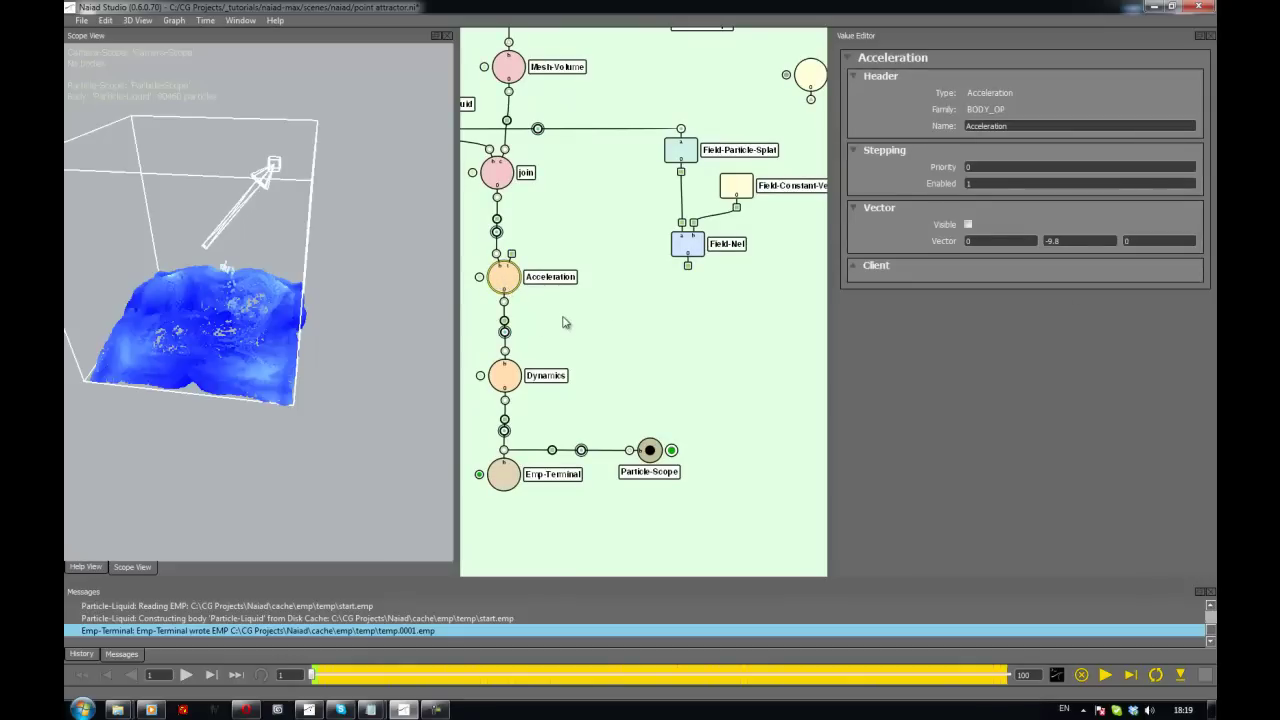
pyautogui.press('d')
# Add a second Acceleration node and connect it between the disabled Acceleration node and the Dynamics node
pyautogui.click(605, 332)
pyautogui.press('Tab')
pyautogui.write('acc')
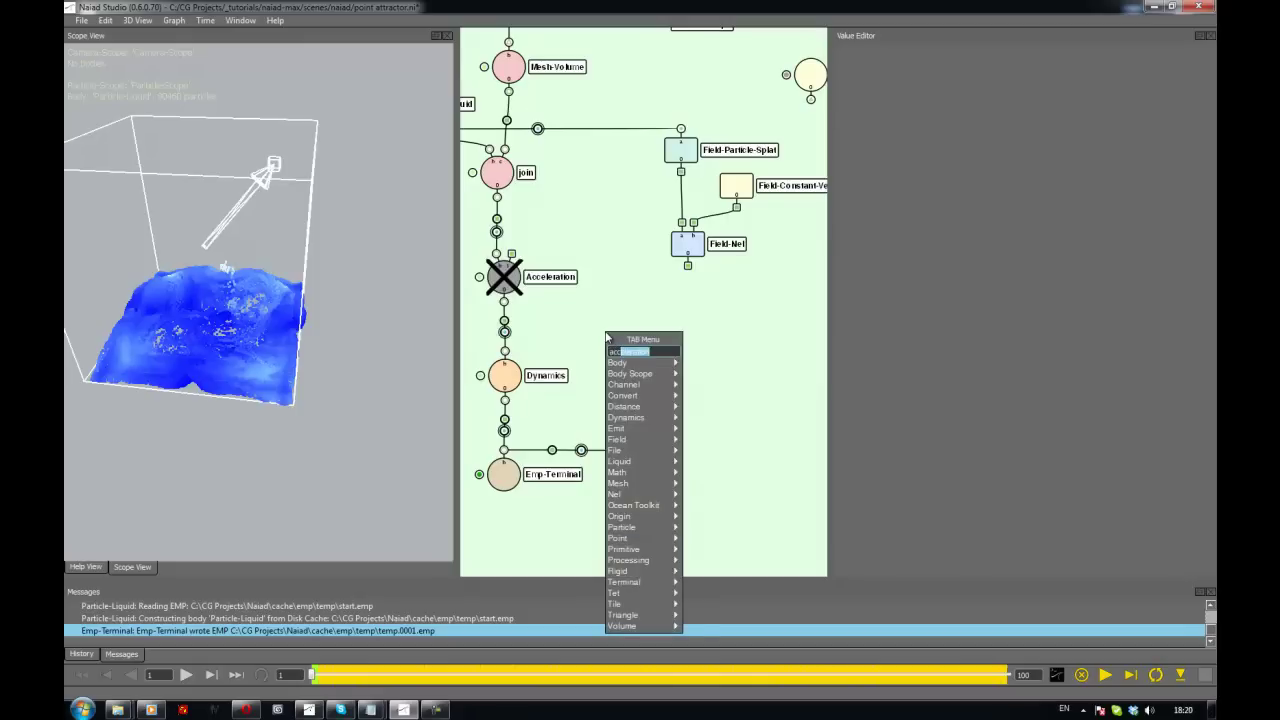
pyautogui.press('Return')
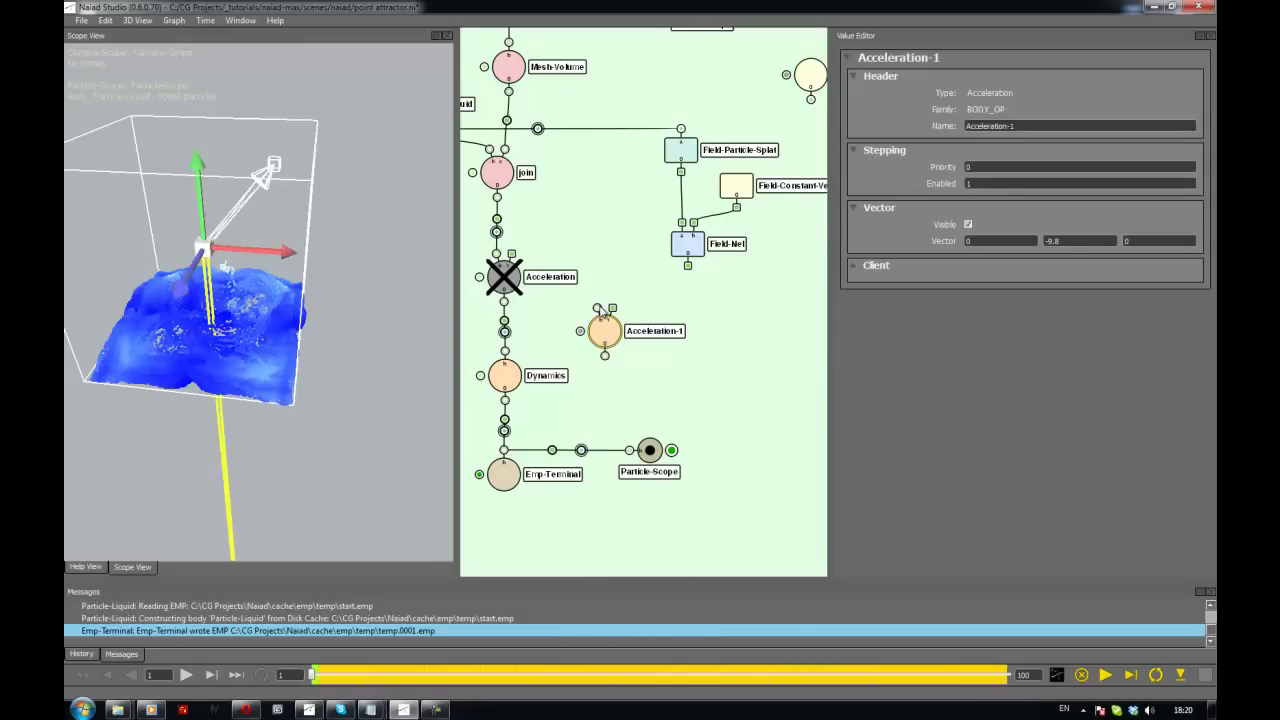
pyautogui.moveTo(597, 308); pyautogui.dragTo(504, 302)
pyautogui.moveTo(604, 357); pyautogui.dragTo(504, 387)
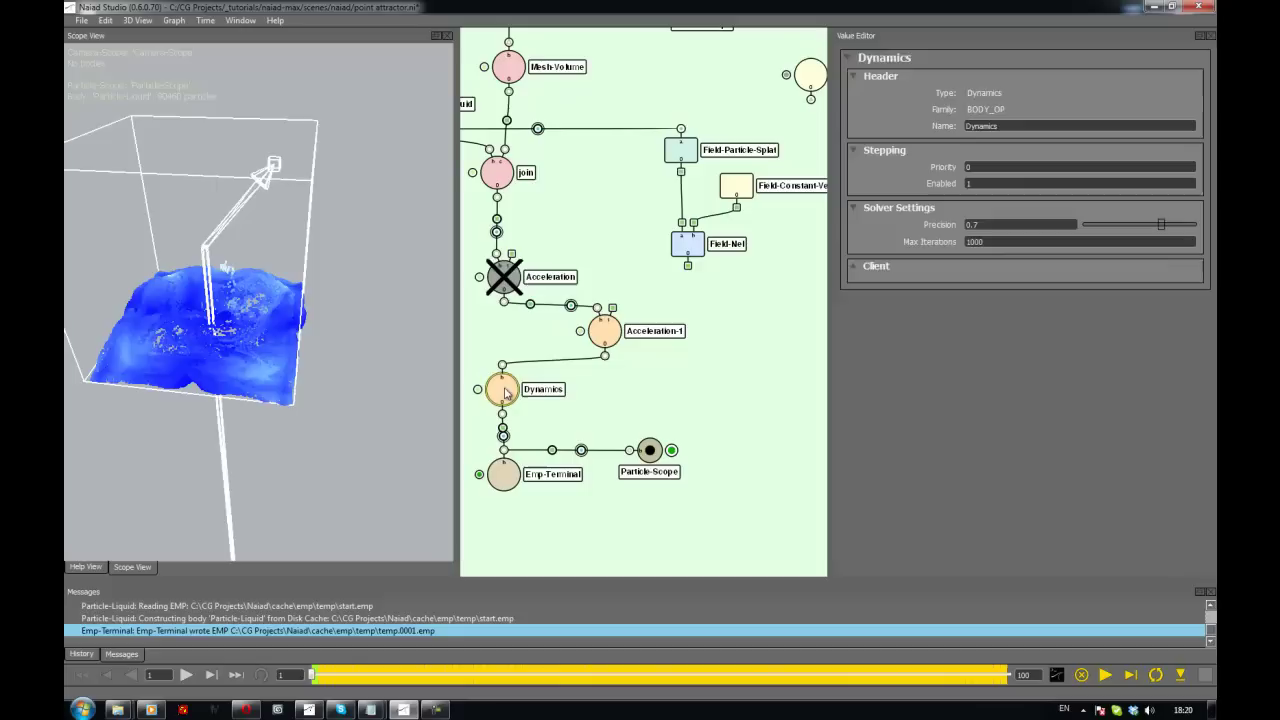
# Connect Field-Nel's output to the vector input of Acceleration-1 and shift Acceleration-1 slightly toward the main chain
pyautogui.click(560, 350)
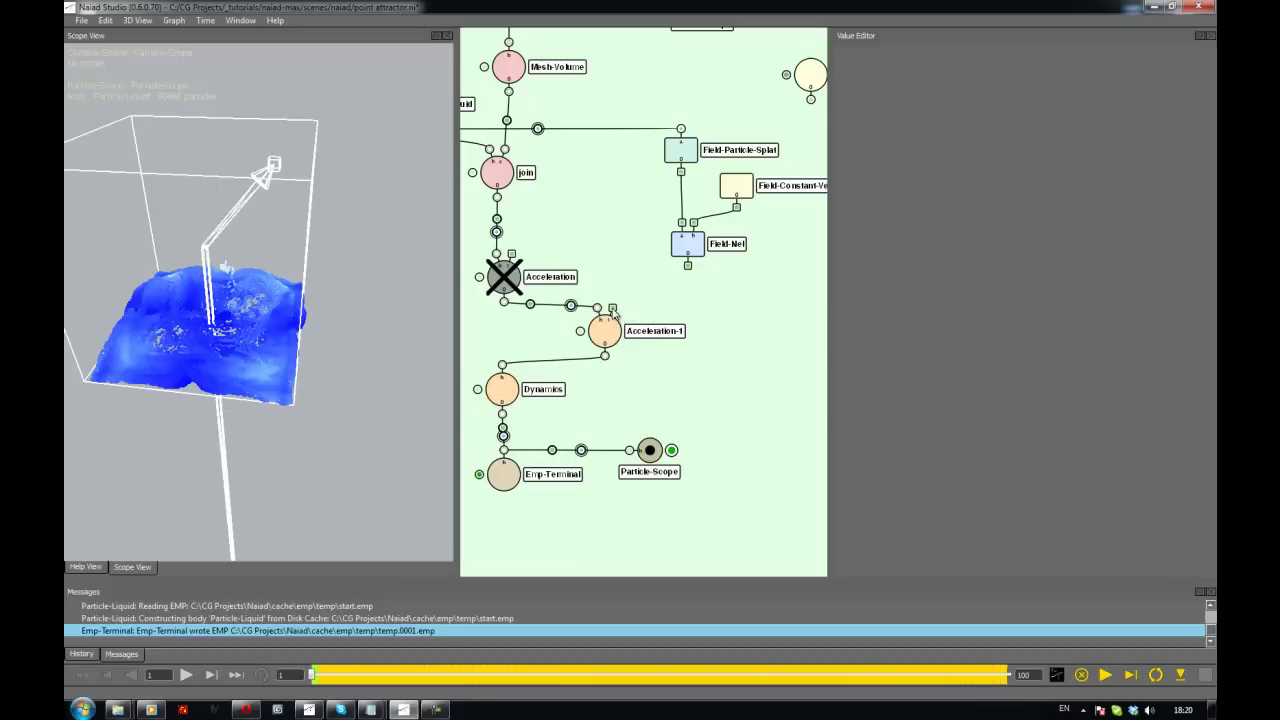
pyautogui.moveTo(612, 308); pyautogui.dragTo(689, 267)
pyautogui.moveTo(613, 330); pyautogui.dragTo(580, 338)
pyautogui.moveTo(539, 389); pyautogui.dragTo(575, 361, button='middle')
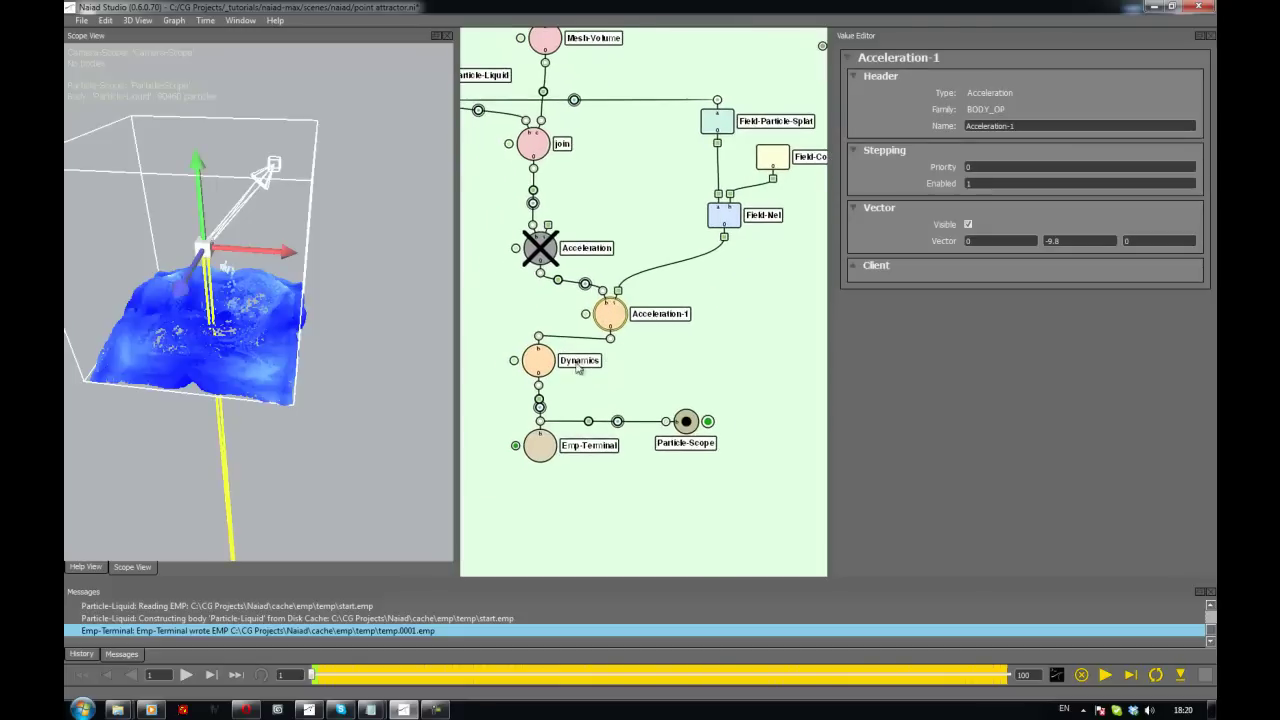
# Spread out the Dynamics, Emp-Terminal and disabled Acceleration nodes to make room around Acceleration-1
pyautogui.moveTo(546, 365); pyautogui.dragTo(501, 382)
pyautogui.moveTo(537, 438); pyautogui.dragTo(560, 439)
pyautogui.click(611, 385)
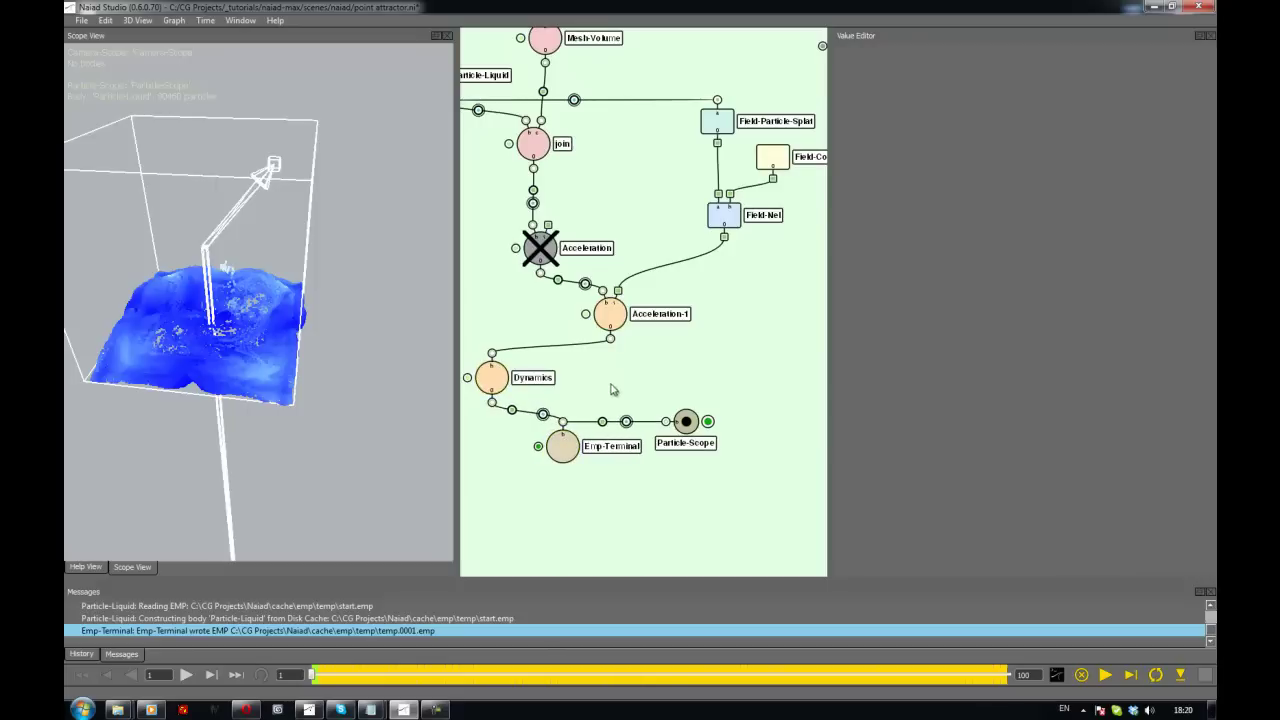
pyautogui.moveTo(588, 318); pyautogui.dragTo(596, 332, button='middle')
pyautogui.moveTo(552, 270); pyautogui.dragTo(507, 270)
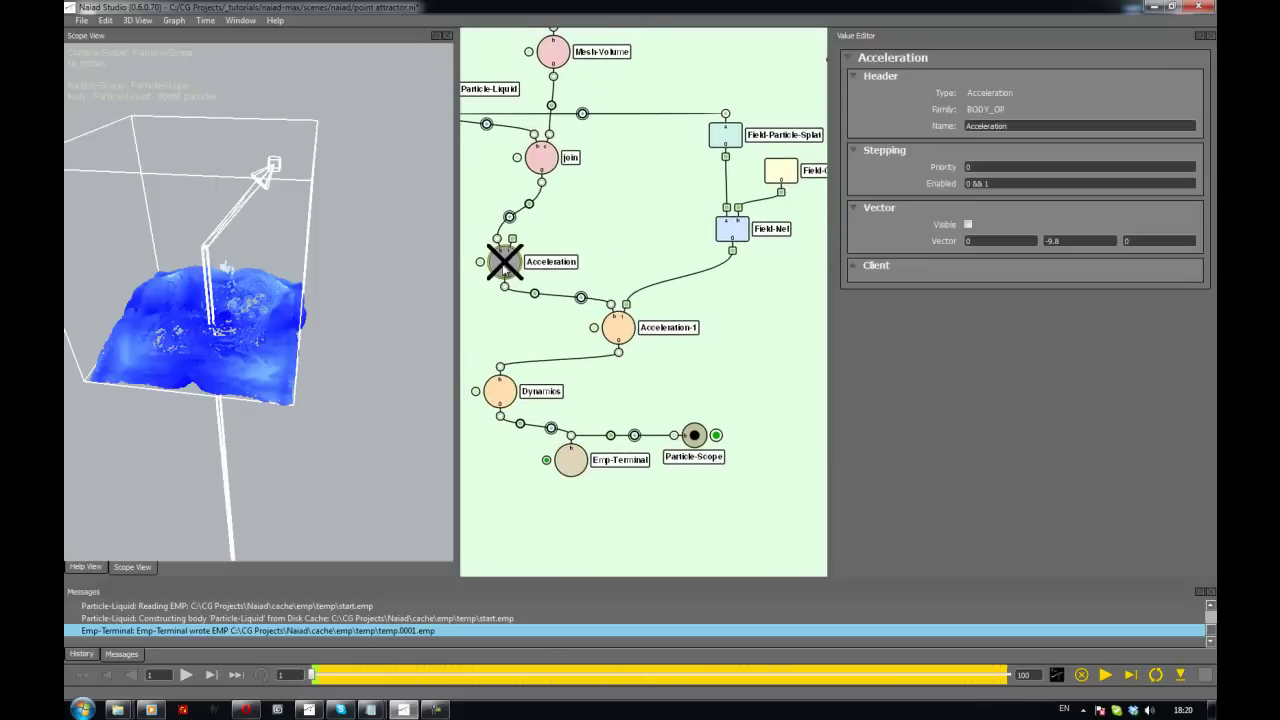
# Shift the join node and place Particle-Liquid between join and Field-Particle-Splat so both branches are easy to follow
pyautogui.moveTo(554, 163); pyautogui.dragTo(591, 171)
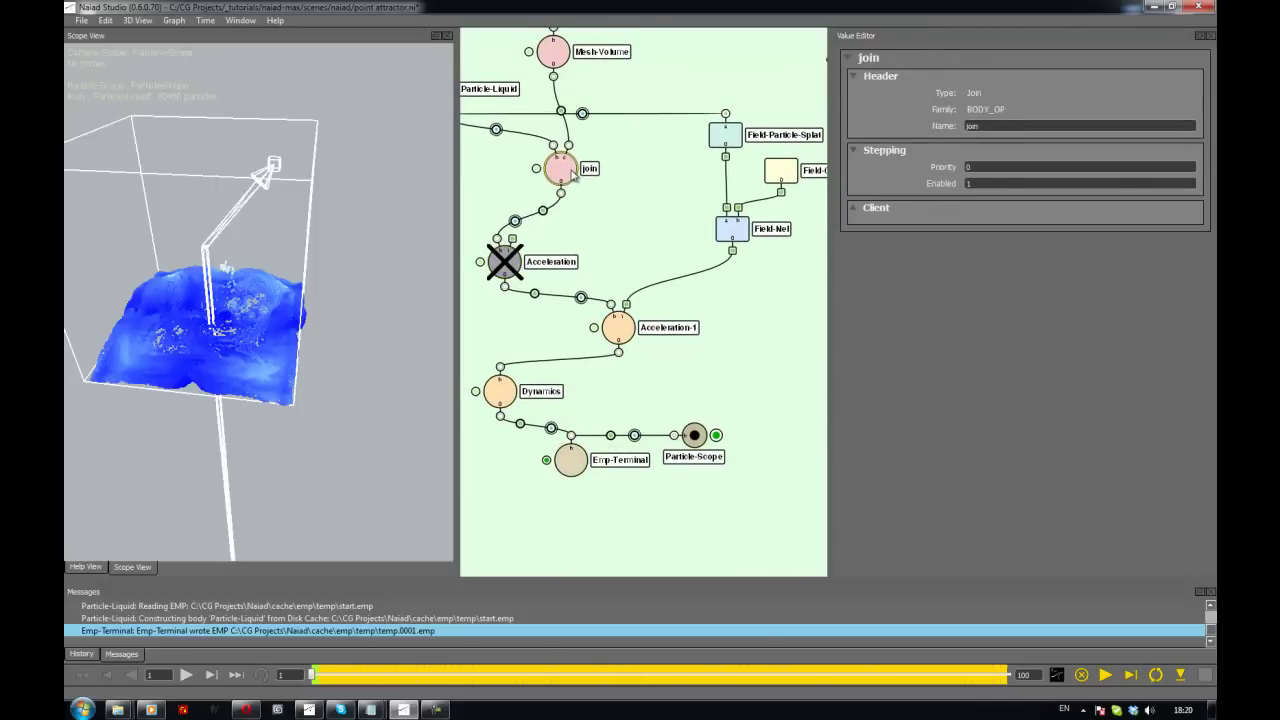
pyautogui.click(644, 171)
pyautogui.moveTo(539, 141); pyautogui.dragTo(586, 158, button='middle')
pyautogui.moveTo(492, 120); pyautogui.dragTo(691, 129)
pyautogui.click(689, 150)
pyautogui.moveTo(678, 212); pyautogui.dragTo(594, 206, button='middle')
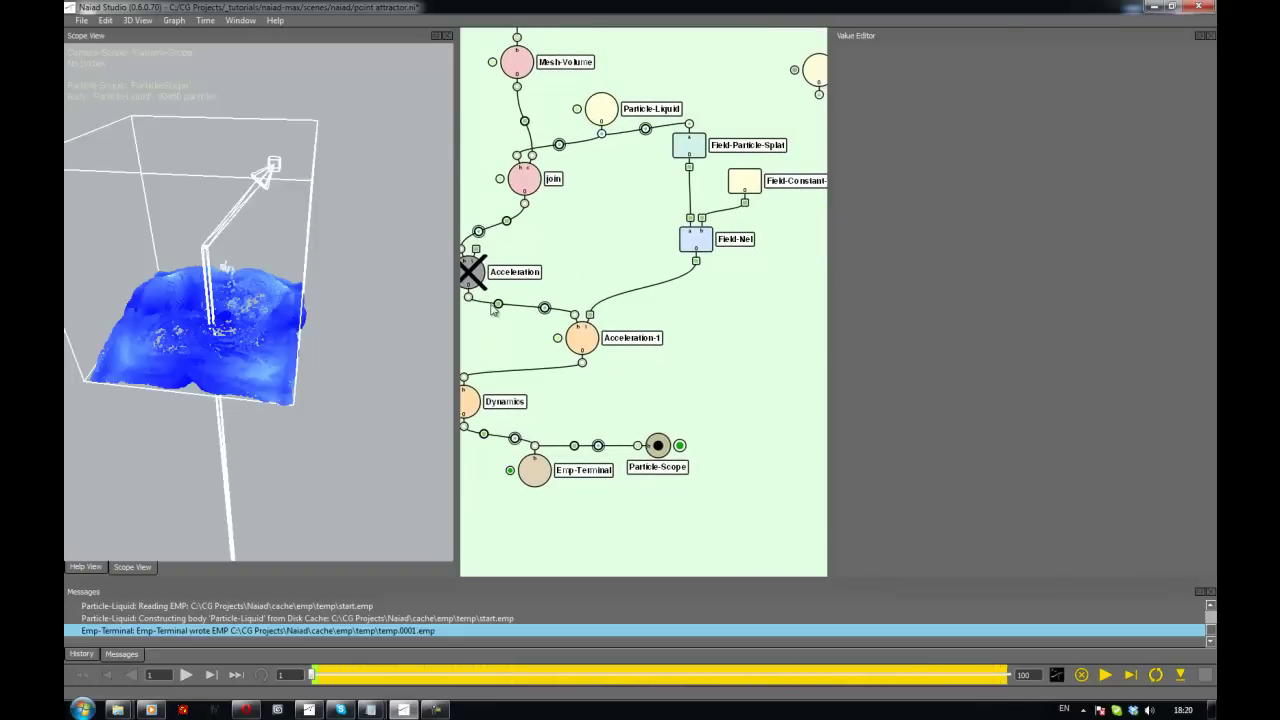
pyautogui.moveTo(578, 310); pyautogui.dragTo(597, 296, button='middle')
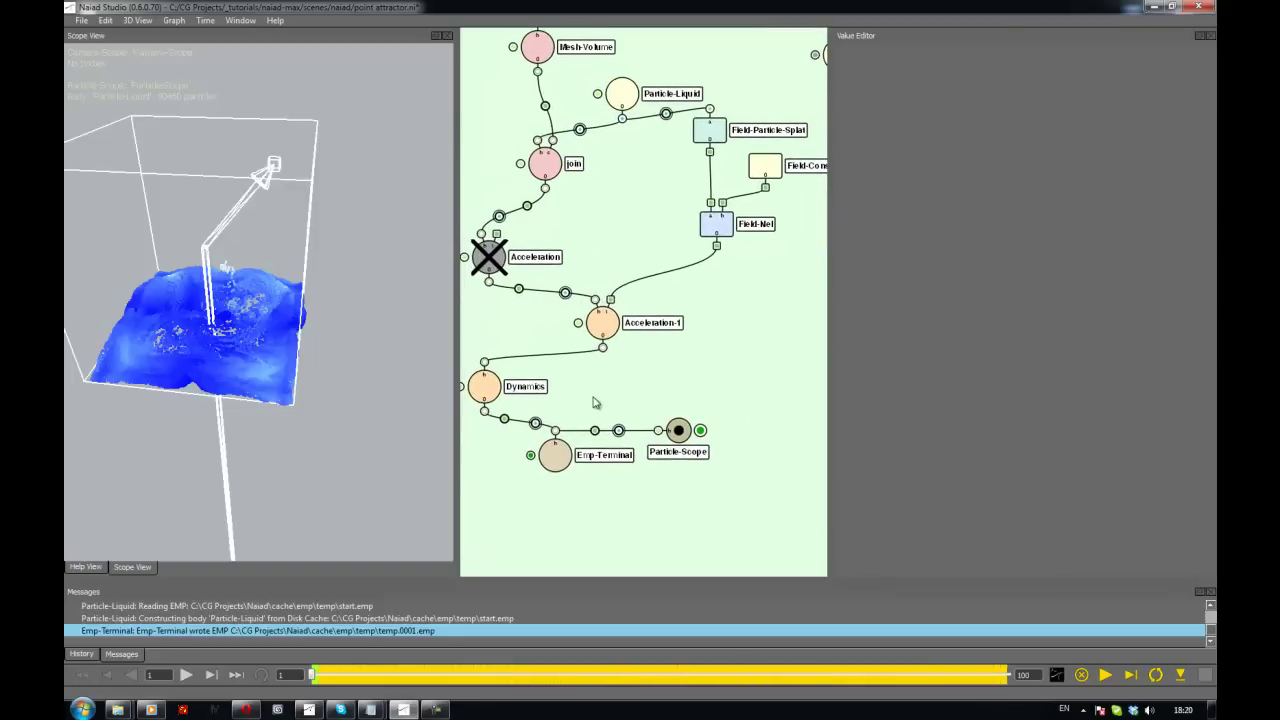
pyautogui.moveTo(608, 404); pyautogui.dragTo(611, 430, button='middle')
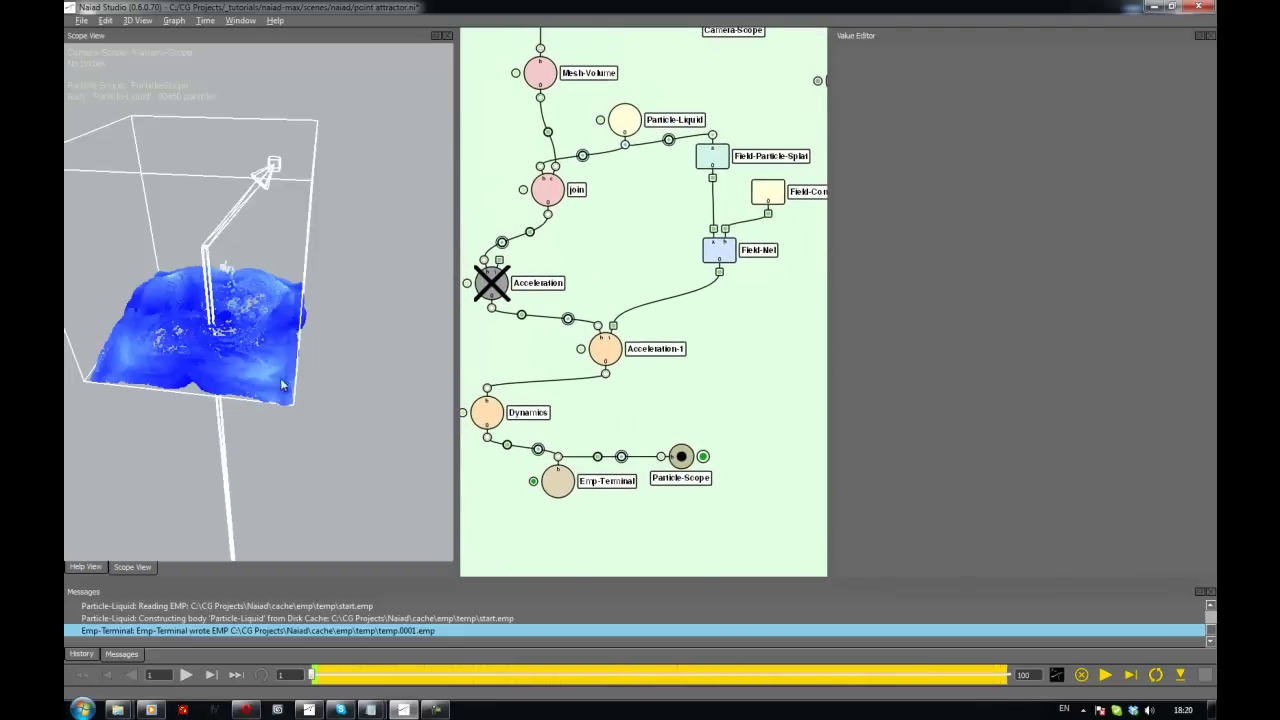
# Turn off the vector display of Acceleration-1 and Field-Constant-Vector in the 3D view
pyautogui.moveTo(241, 391); pyautogui.dragTo(316, 312, button='middle')
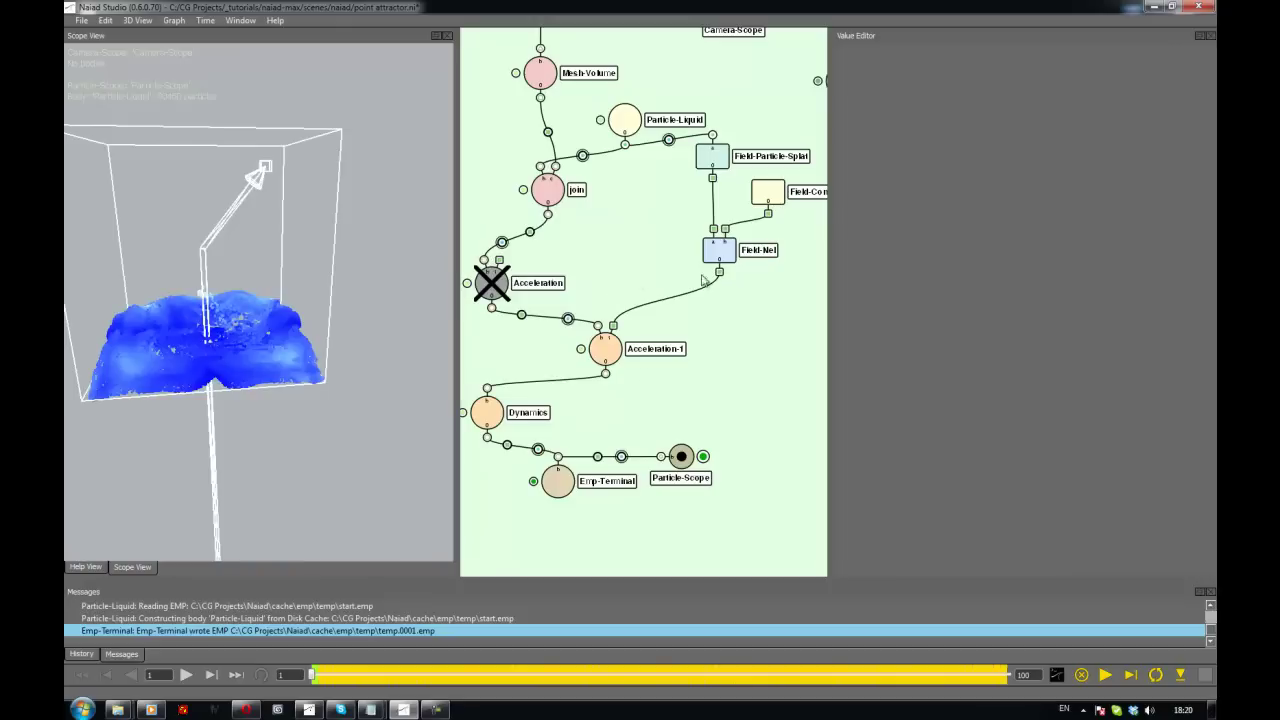
pyautogui.click(604, 350)
pyautogui.click(967, 225)
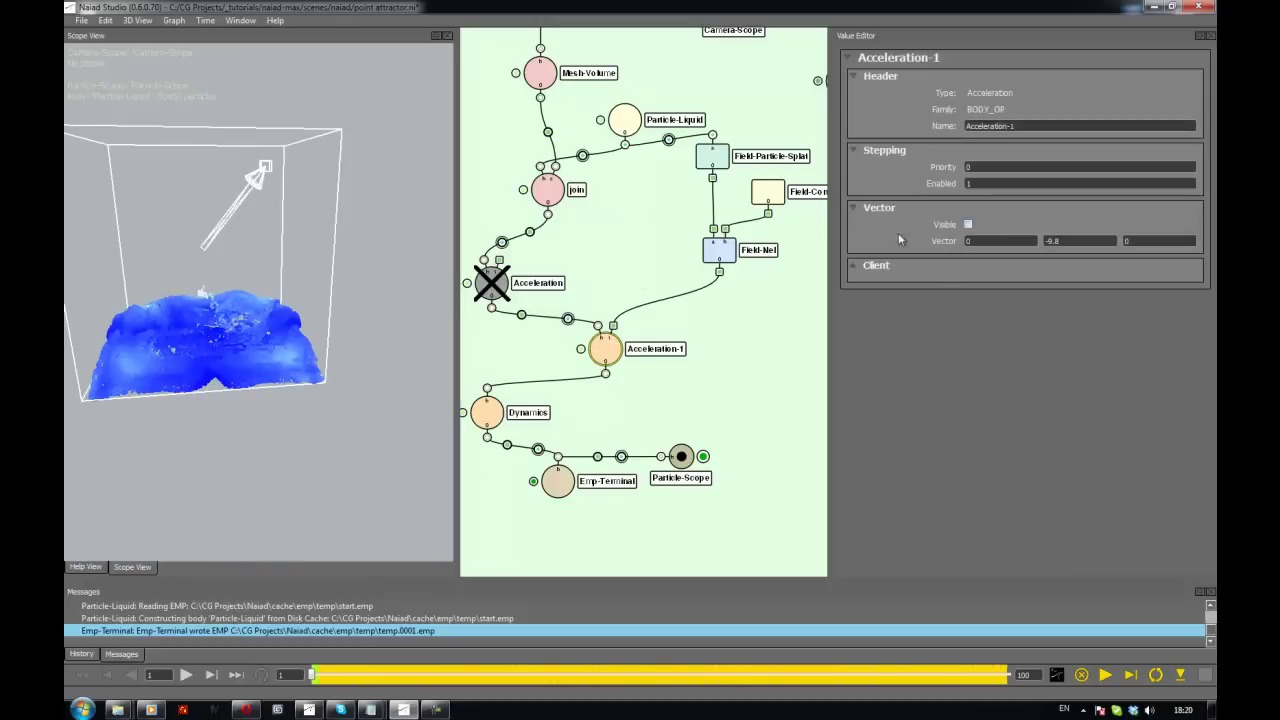
pyautogui.click(716, 251)
pyautogui.click(768, 192)
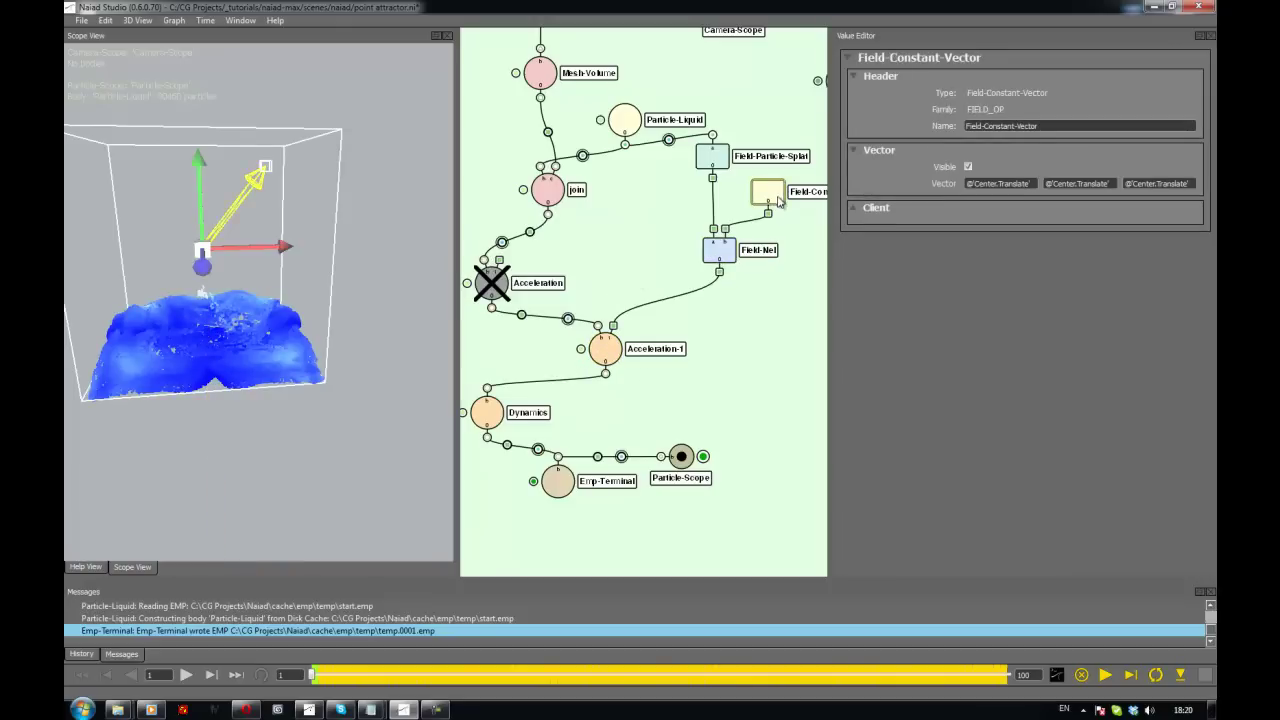
pyautogui.click(968, 167)
pyautogui.click(695, 318)
pyautogui.moveTo(703, 329); pyautogui.dragTo(678, 338, button='middle')
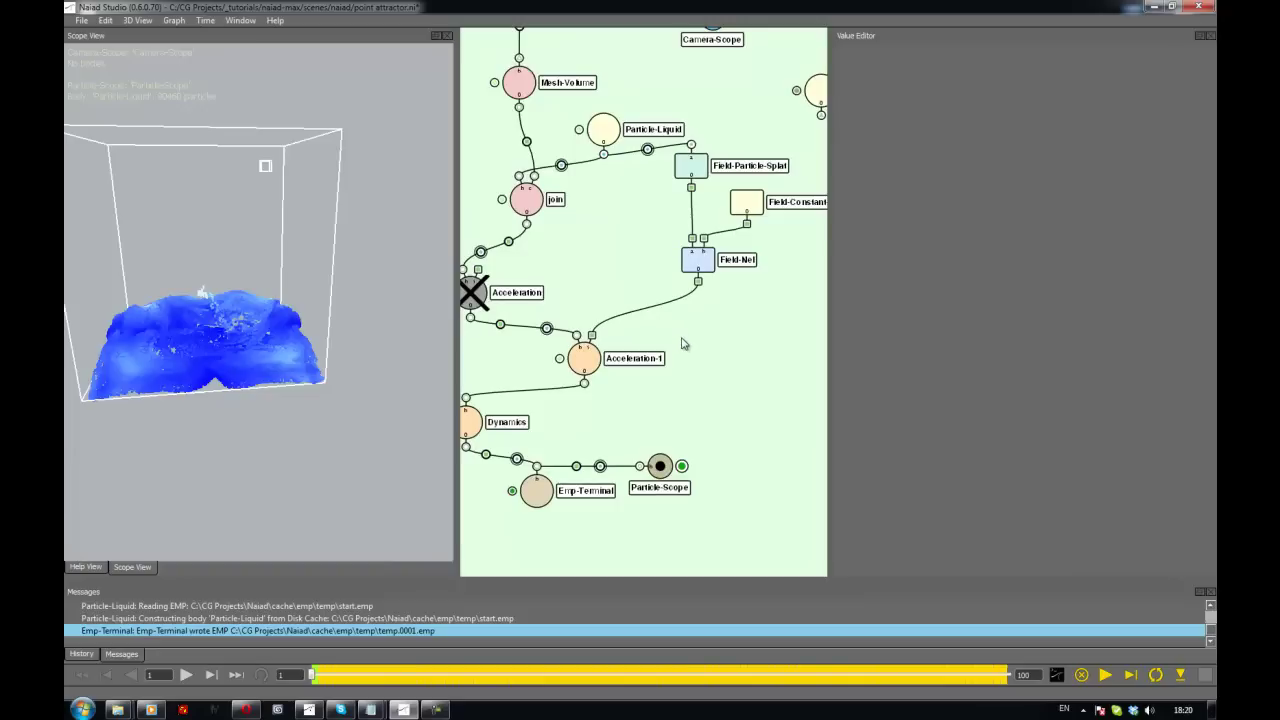
# Save the graph, reset it and run the simulation with the new acceleration setup
pyautogui.hotkey('ctrl', 's')
pyautogui.hotkey('ctrl', 'r')
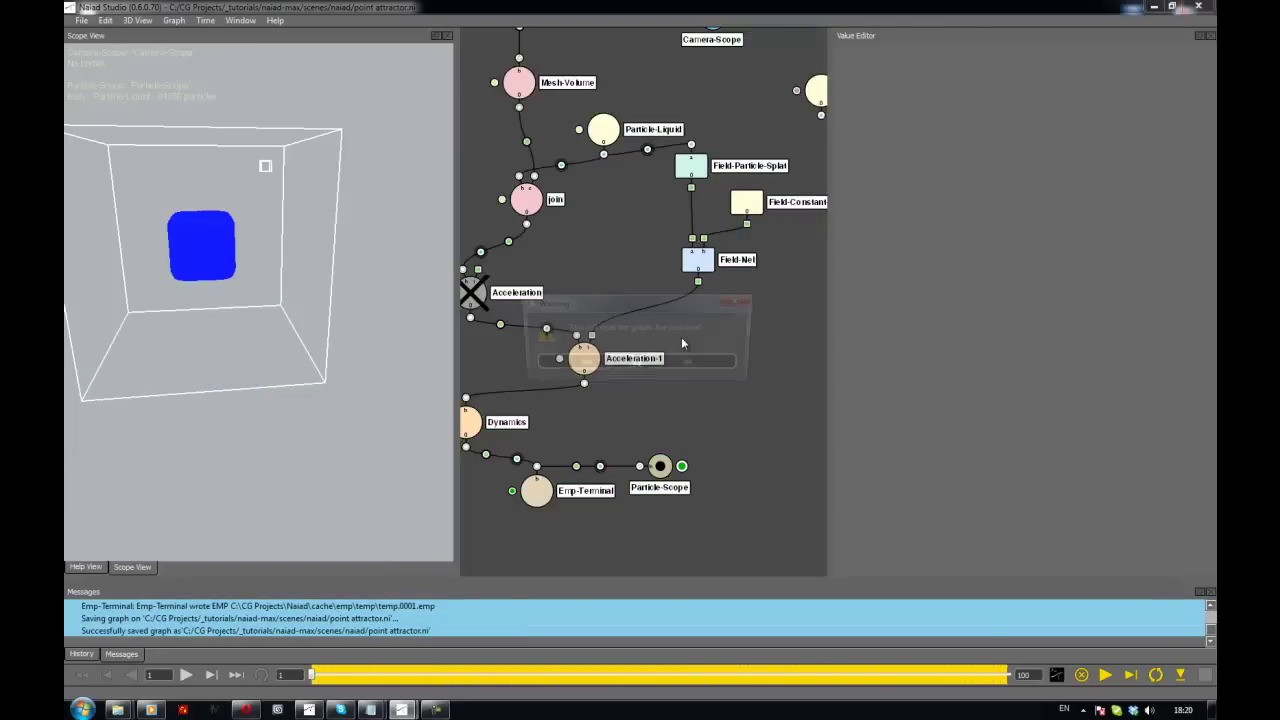
pyautogui.press('Return')
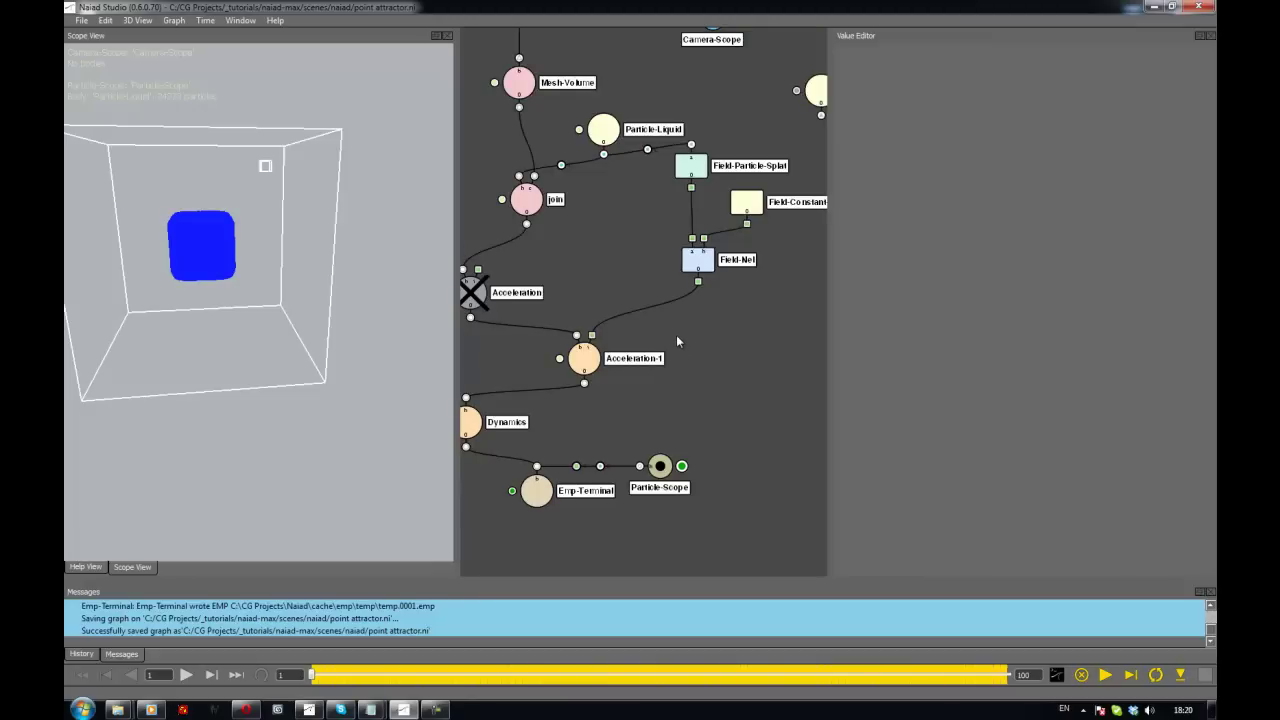
pyautogui.hotkey('ctrl', 'Right')
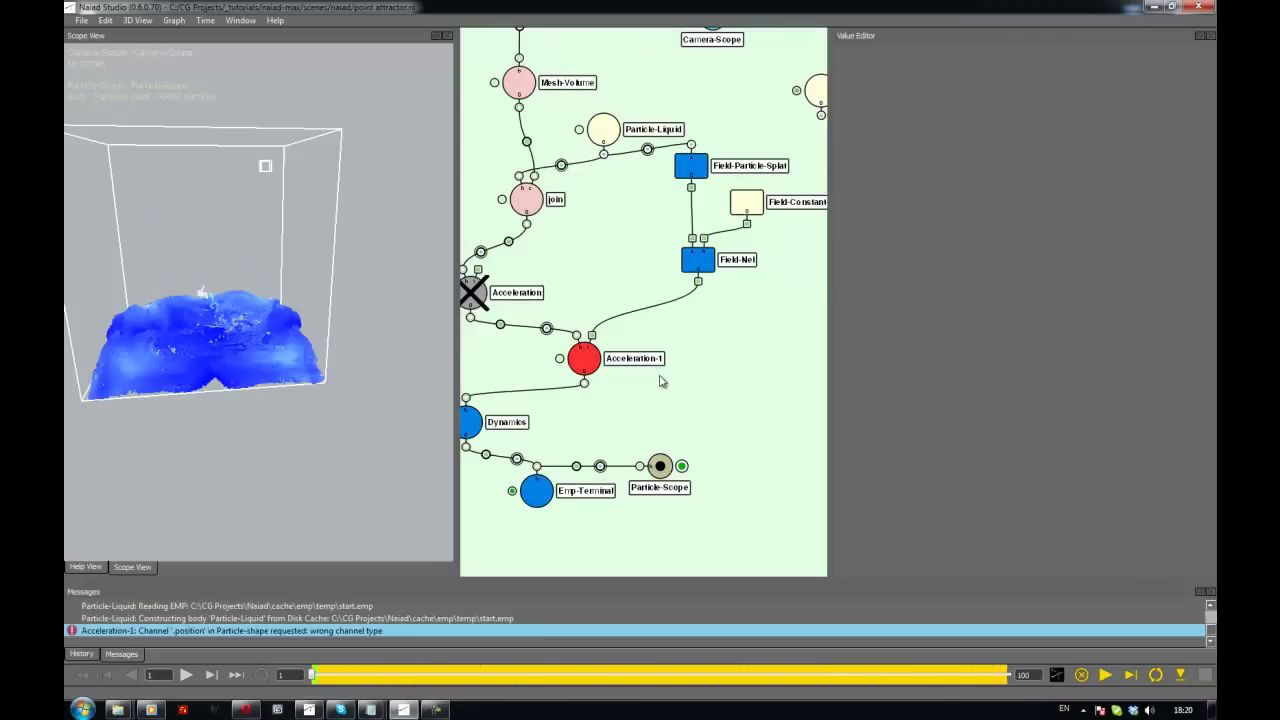
# Realign Field-Particle-Splat, Field-Nel and Field-Constant-Vector closer together in the graph
pyautogui.moveTo(651, 345); pyautogui.dragTo(674, 384, button='middle')
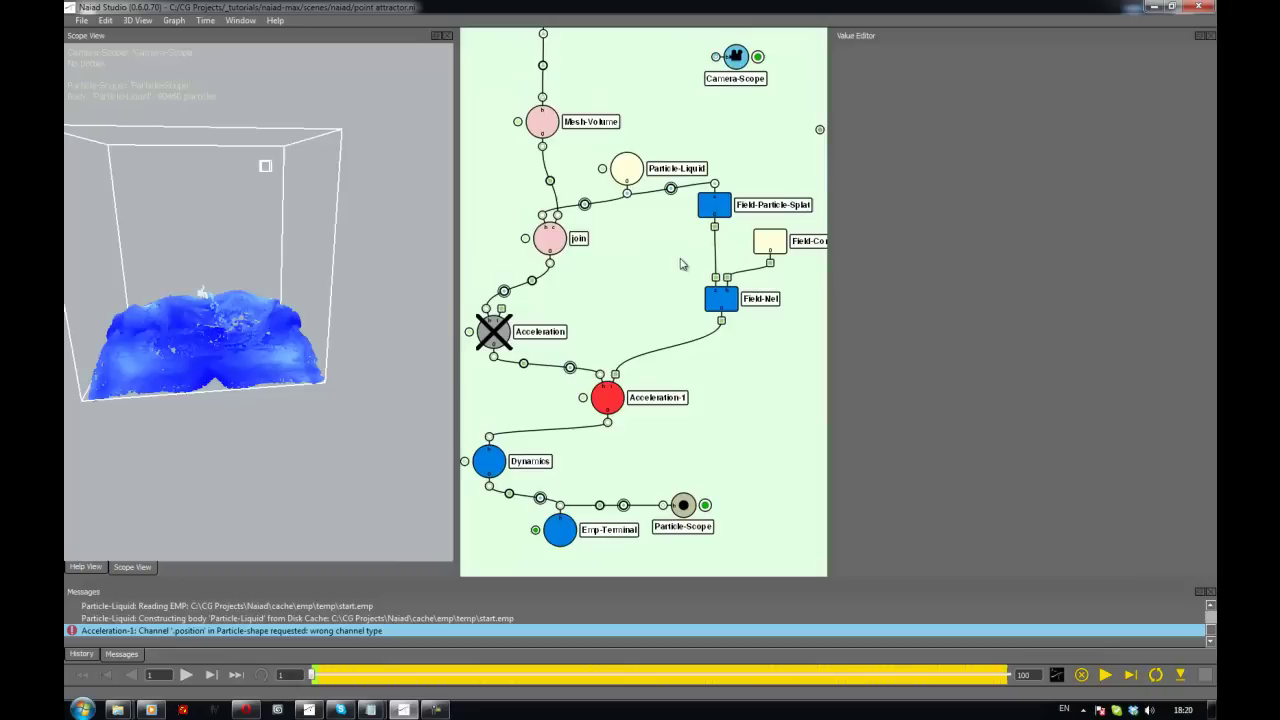
pyautogui.moveTo(722, 218); pyautogui.dragTo(716, 228)
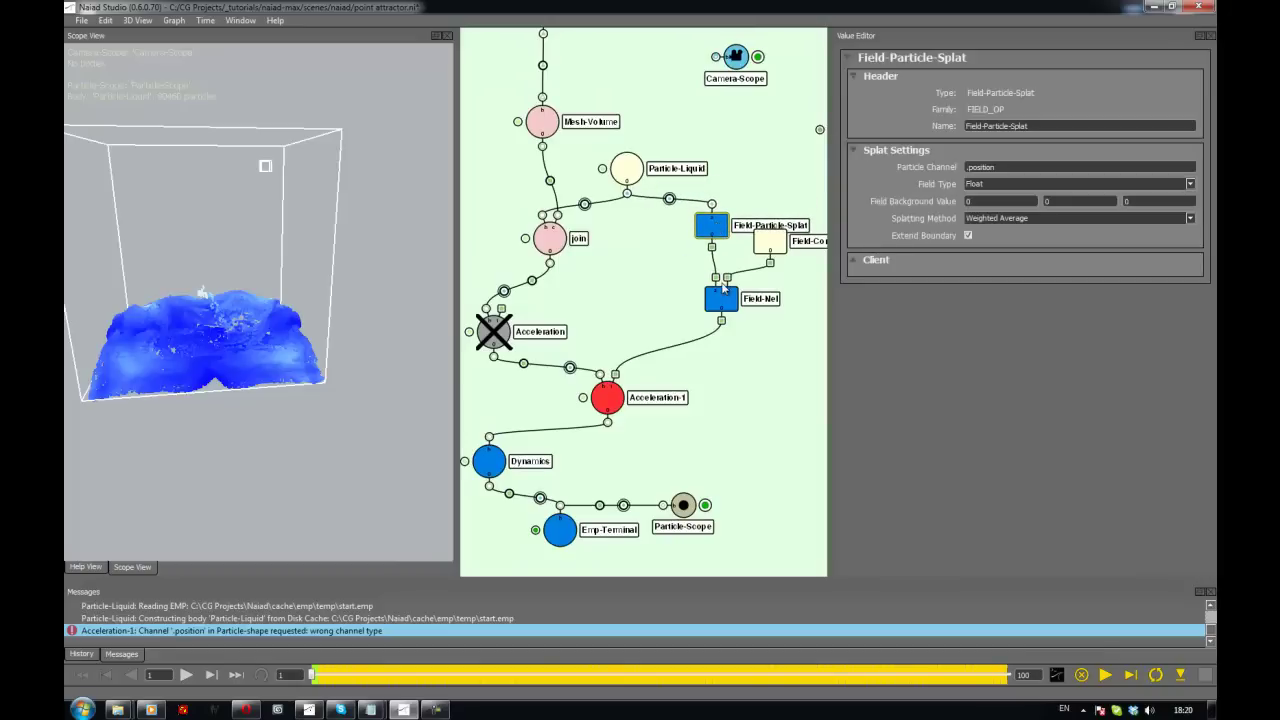
pyautogui.moveTo(724, 290); pyautogui.dragTo(717, 291)
pyautogui.moveTo(768, 252); pyautogui.dragTo(768, 259)
# Set Field-Particle-Splat's particle channel to Particle.position, save the graph and rerun the simulation
pyautogui.click(724, 236)
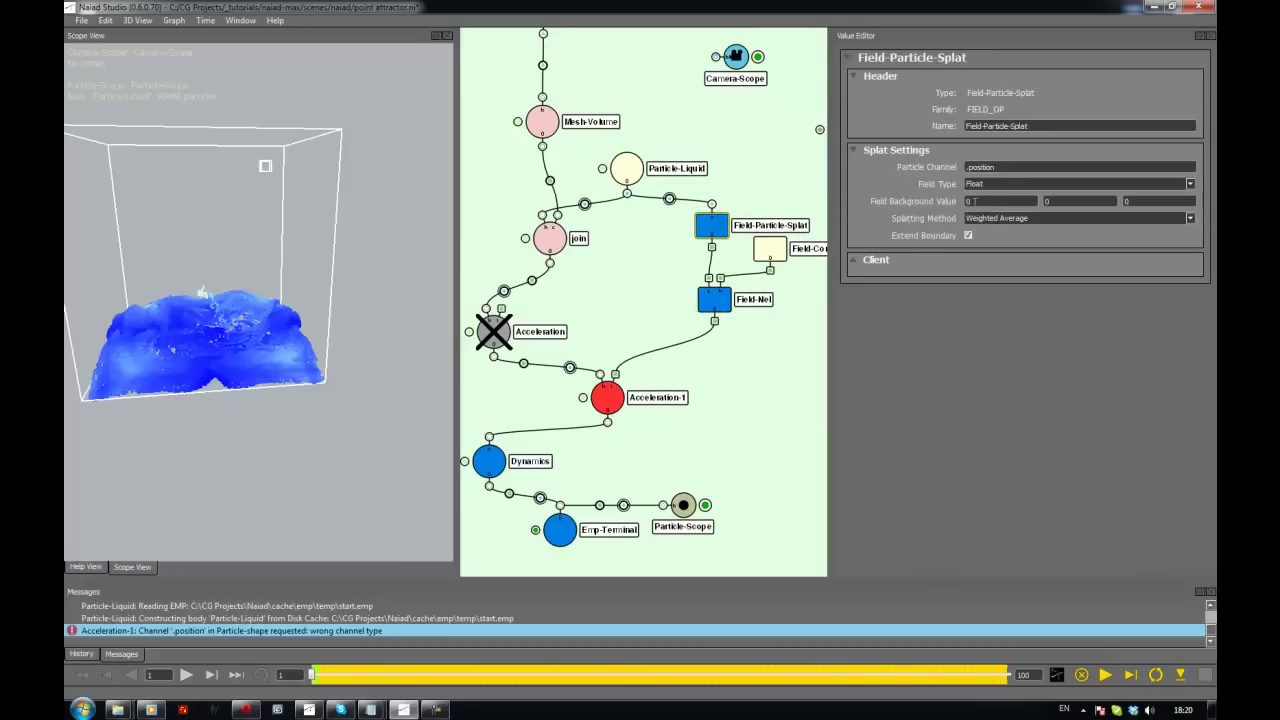
pyautogui.rightClick(1002, 167)
pyautogui.moveTo(1022, 213)
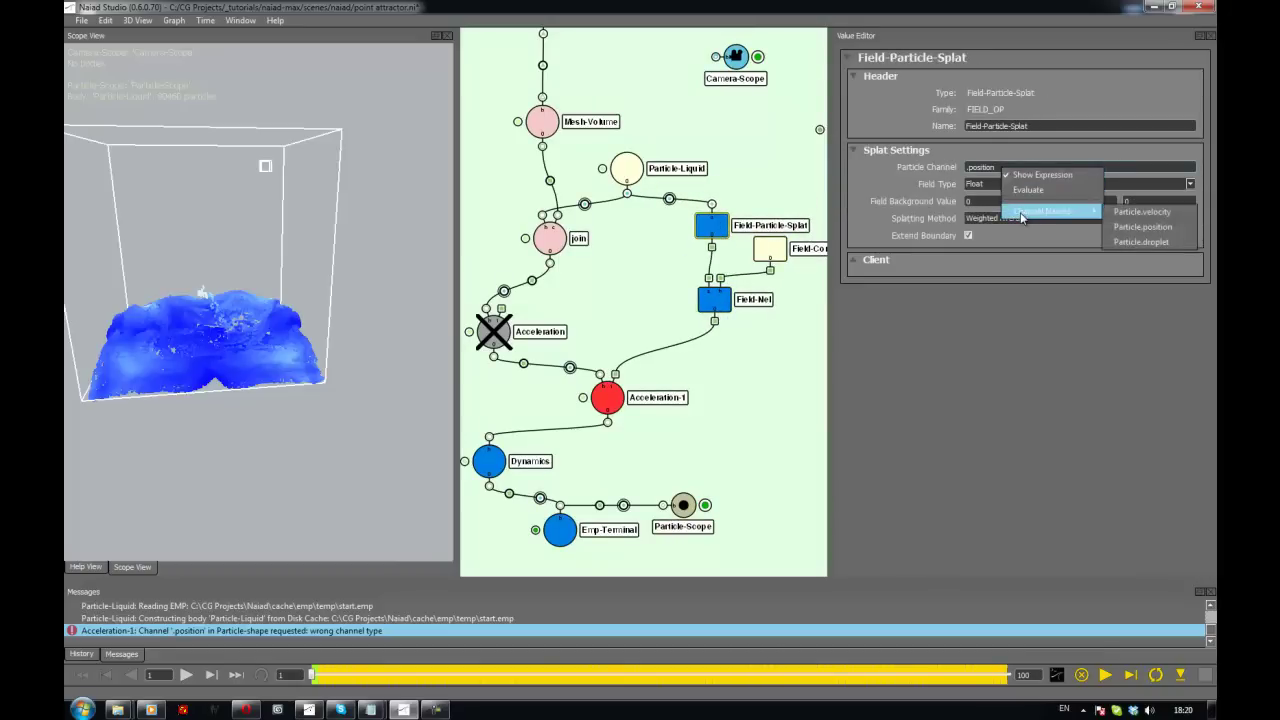
pyautogui.click(1162, 227)
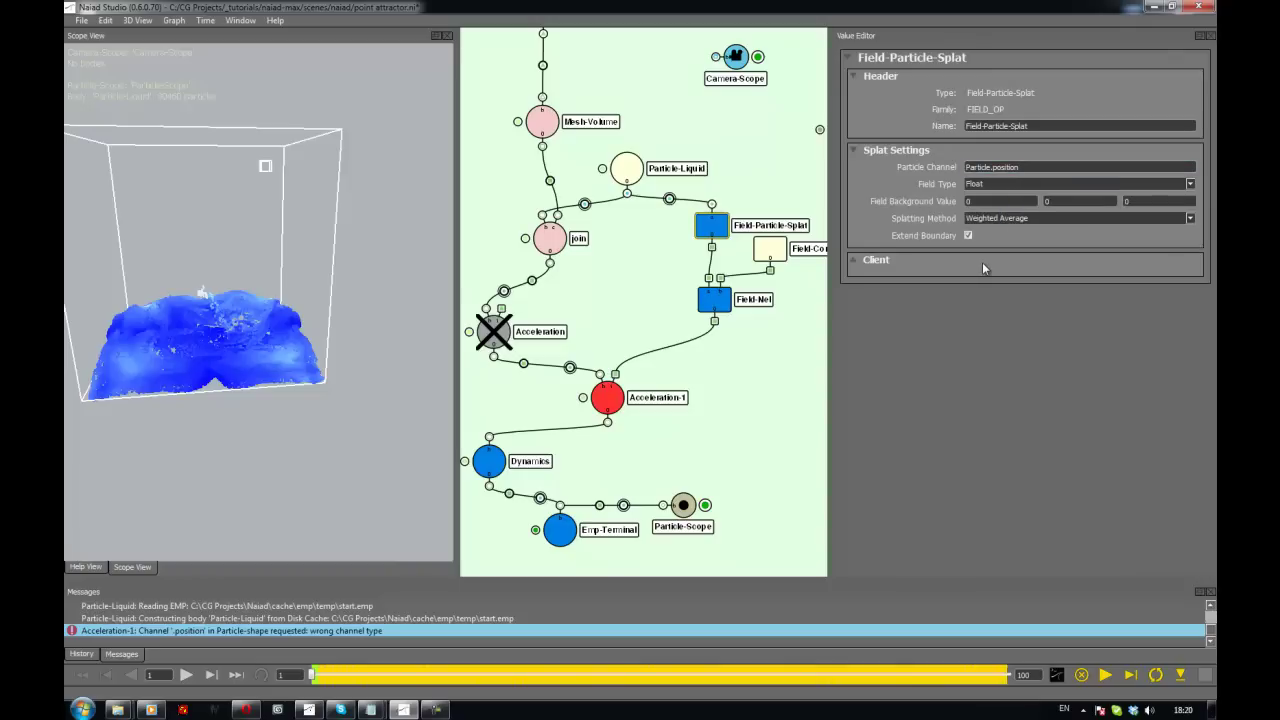
pyautogui.hotkey('ctrl', 's')
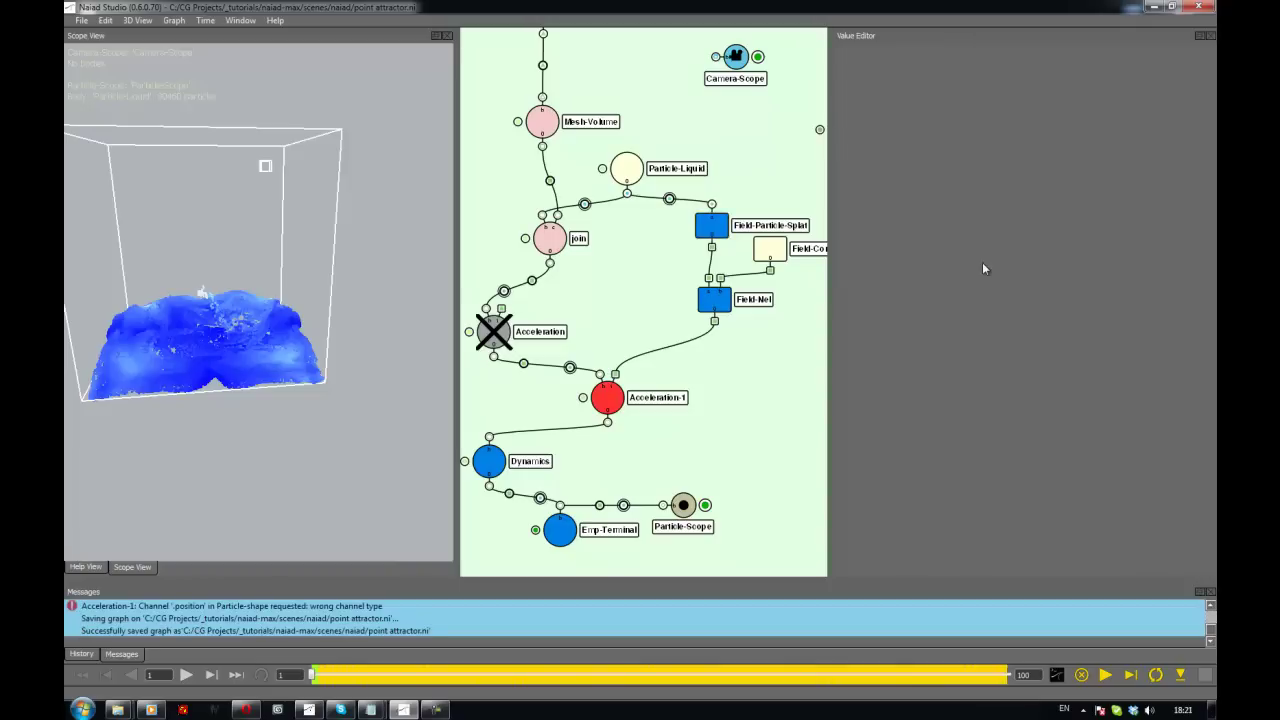
pyautogui.press('Return')
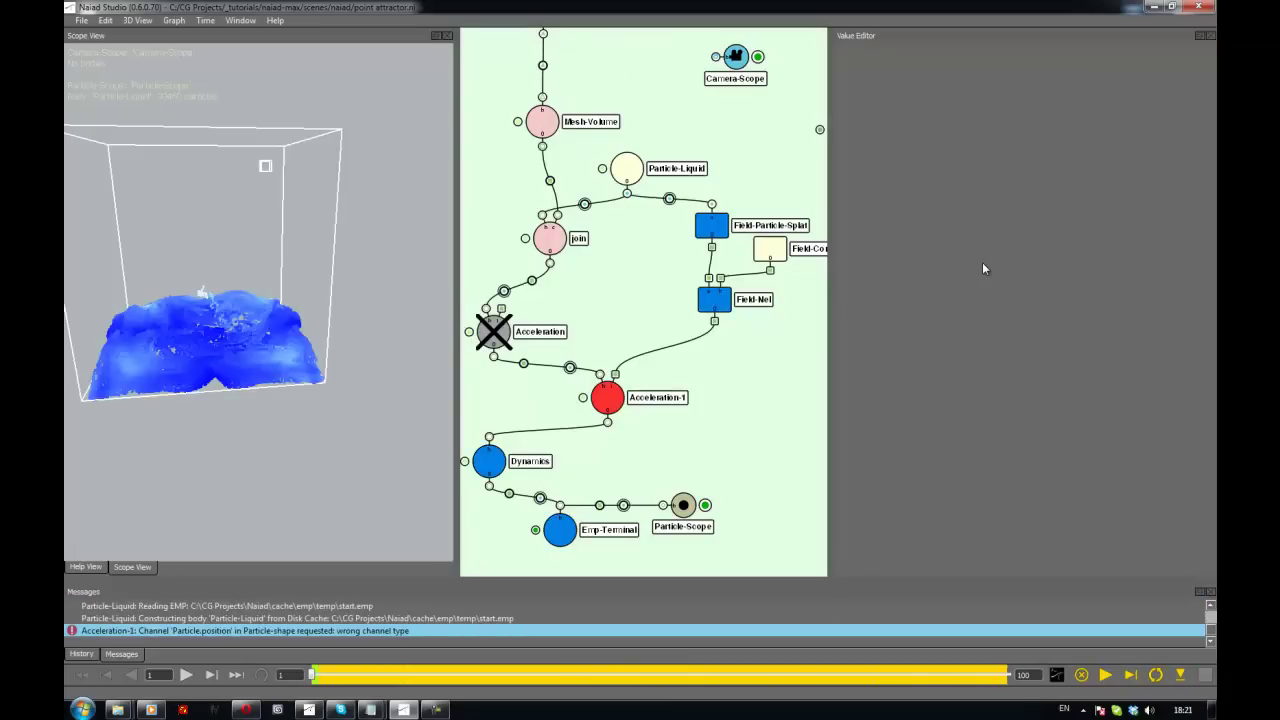
# Change Field-Particle-Splat's field type to Vector and rerun the simulation from a reset
pyautogui.click(713, 226)
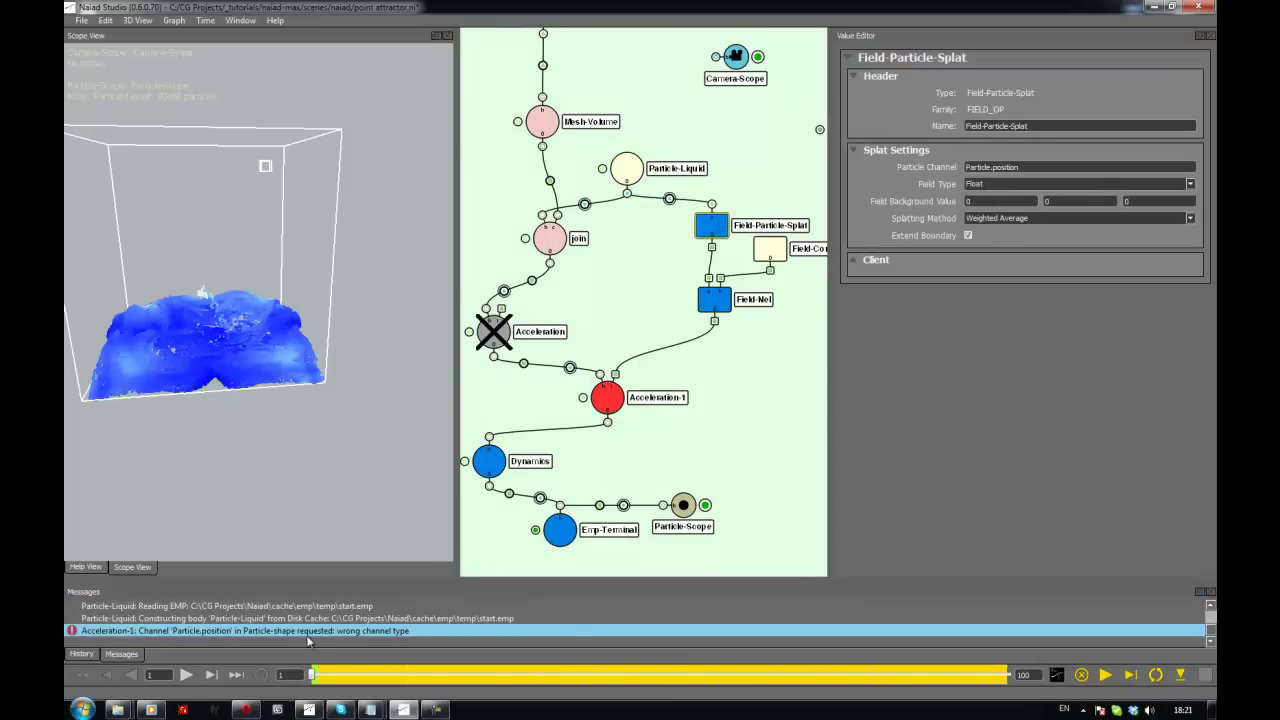
pyautogui.click(985, 185)
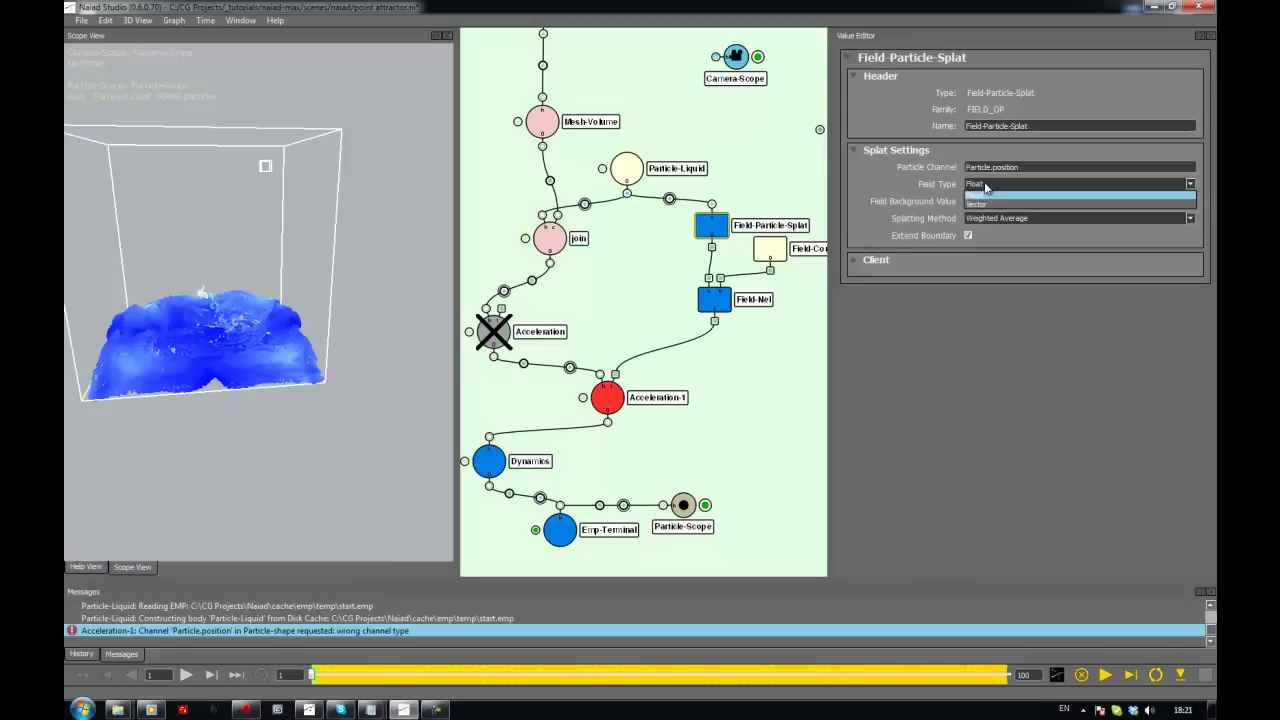
pyautogui.click(990, 201)
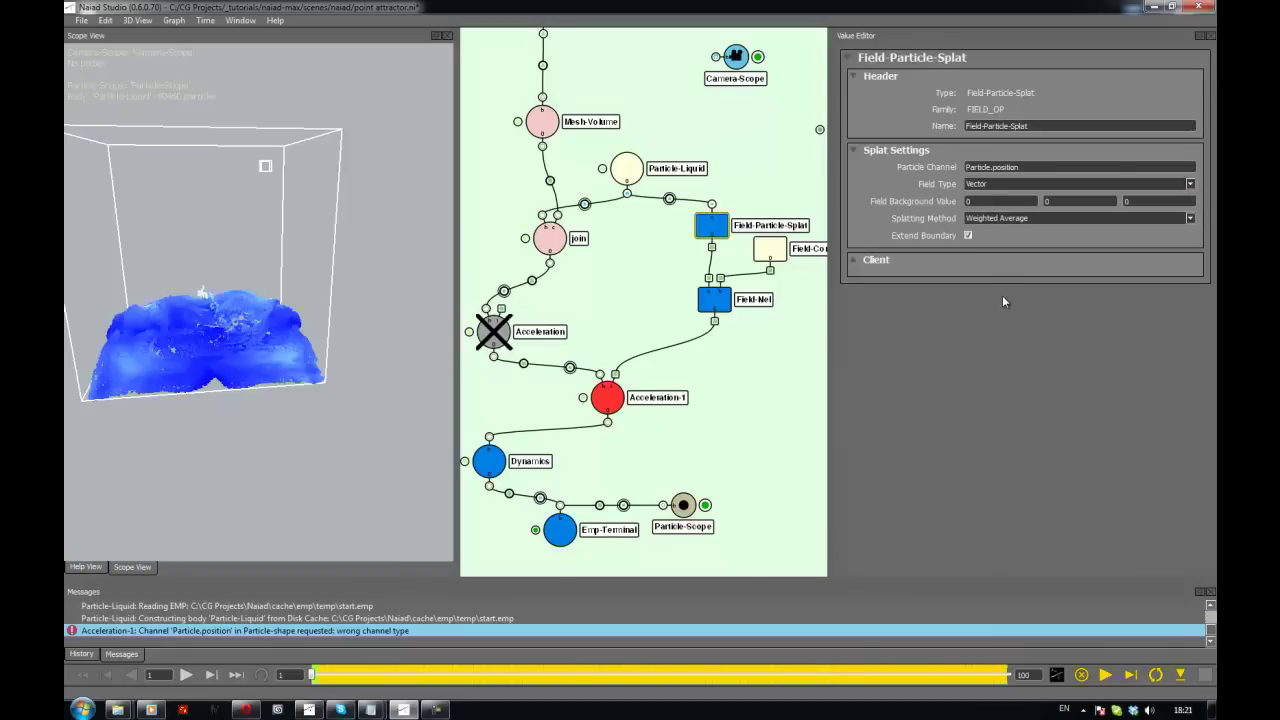
pyautogui.hotkey('ctrl', 'r')
pyautogui.press('Return')
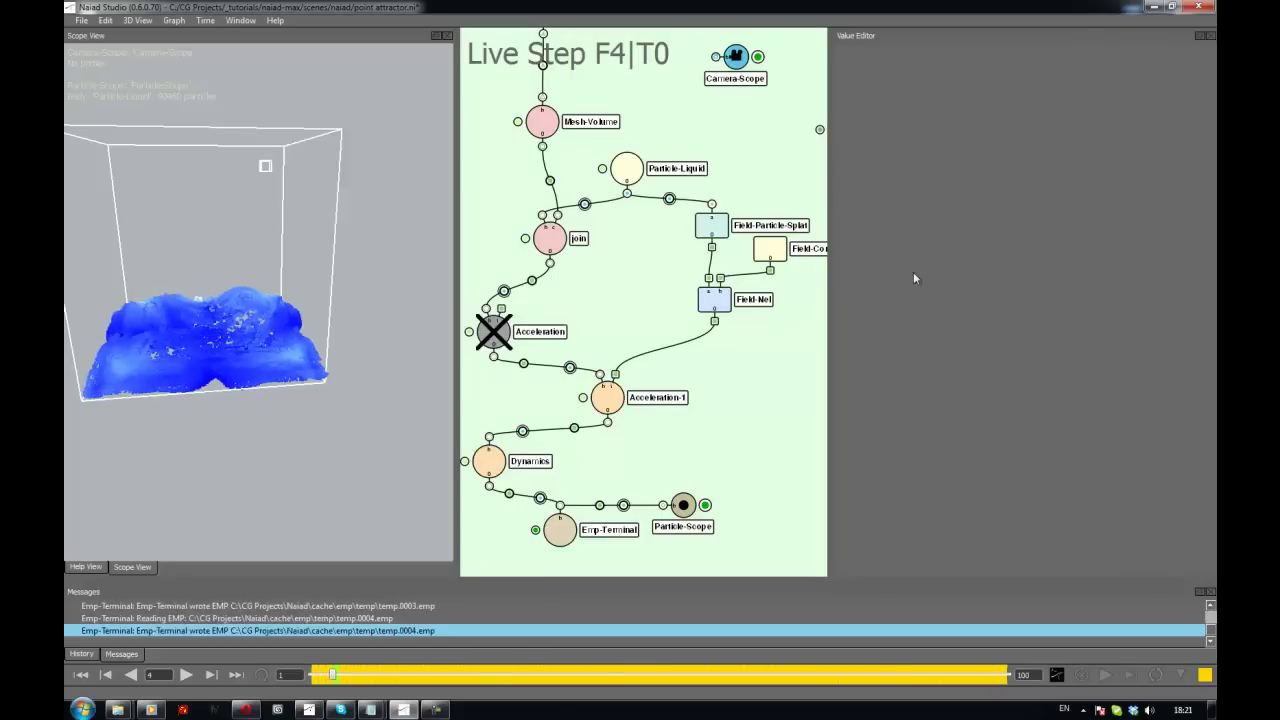
# Check the simulated liquid and Field-Nel's expression, and set the Y component of Acceleration-1's vector to 0
pyautogui.click(607, 398)
pyautogui.keyDown('alt'); pyautogui.moveTo(250, 300); pyautogui.dragTo(408, 323); pyautogui.keyUp('alt')
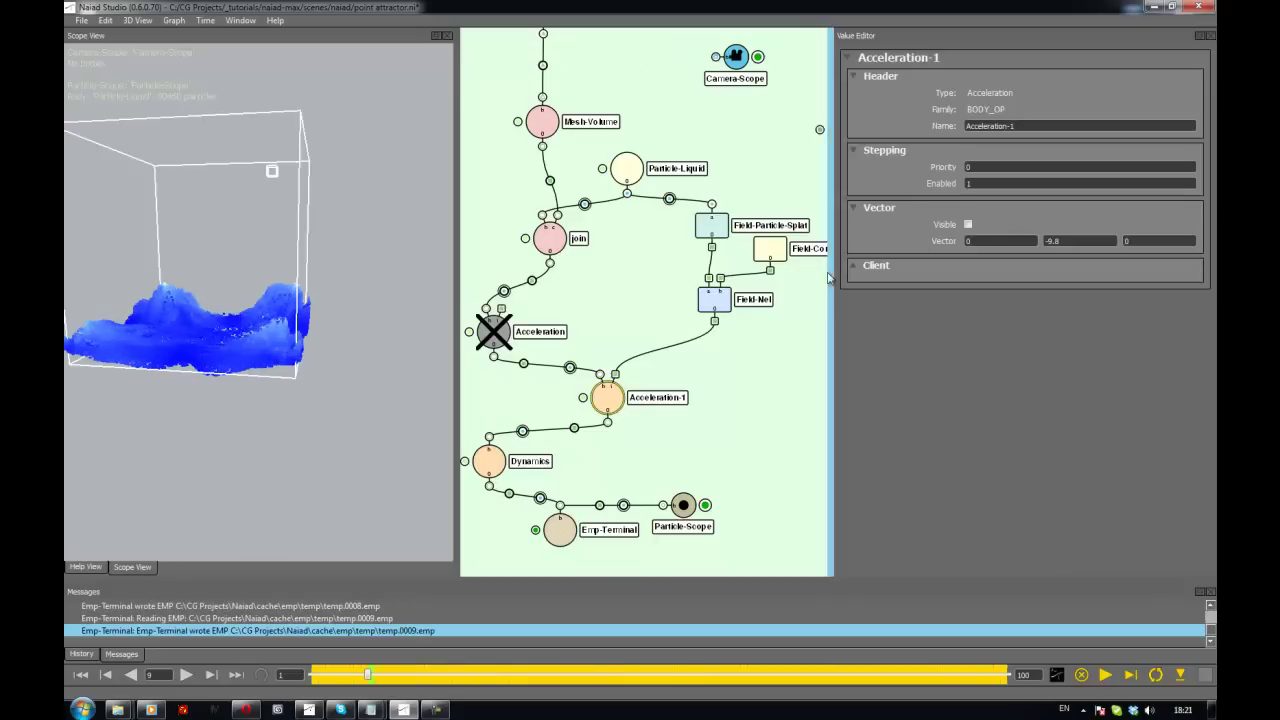
pyautogui.click(716, 300)
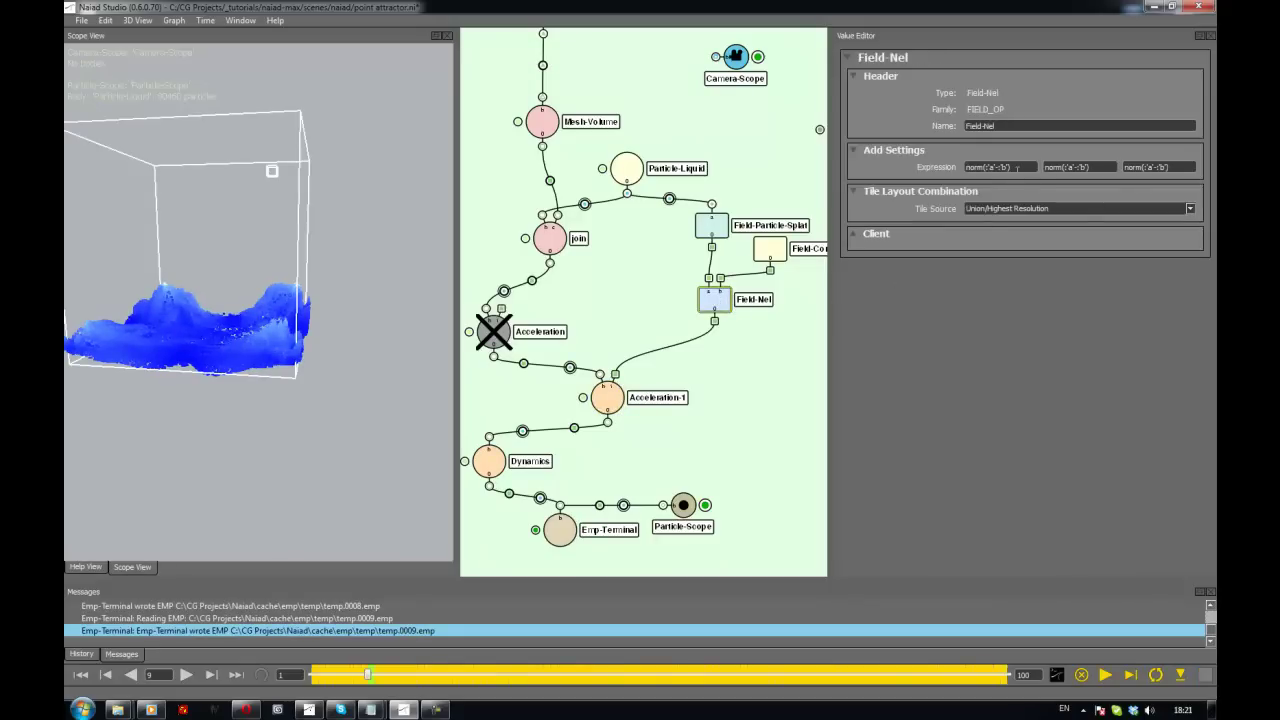
pyautogui.click(643, 405)
pyautogui.click(606, 398)
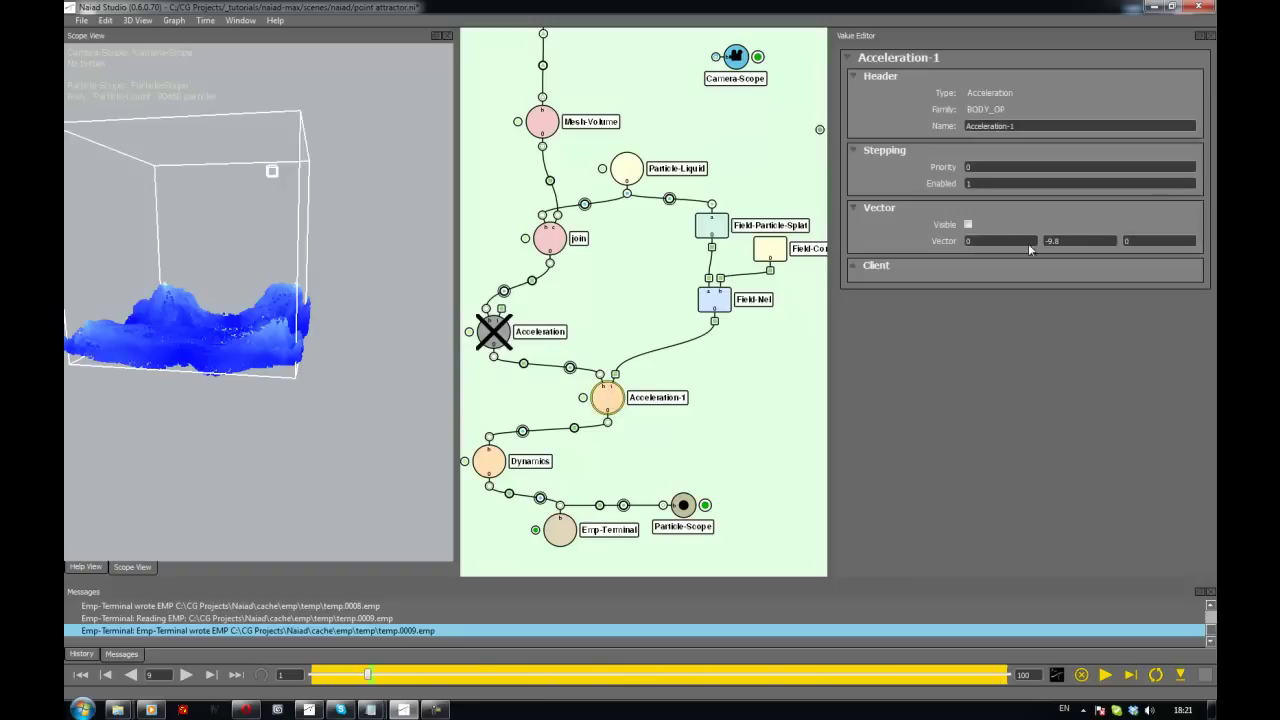
pyautogui.moveTo(1070, 241); pyautogui.dragTo(998, 241)
pyautogui.write('0')
# Review the nodes feeding Field-Nel and add a Field-Multiply node just below Field-Nel
pyautogui.click(715, 306)
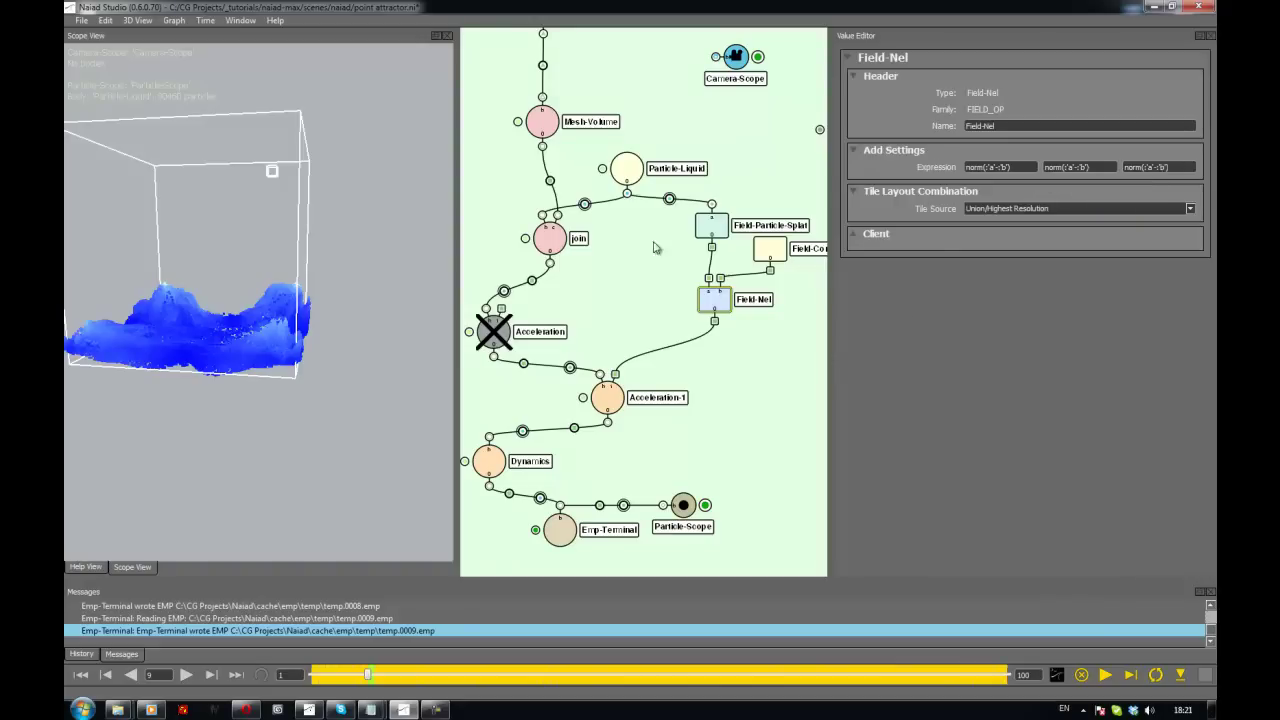
pyautogui.click(718, 381)
pyautogui.click(774, 264)
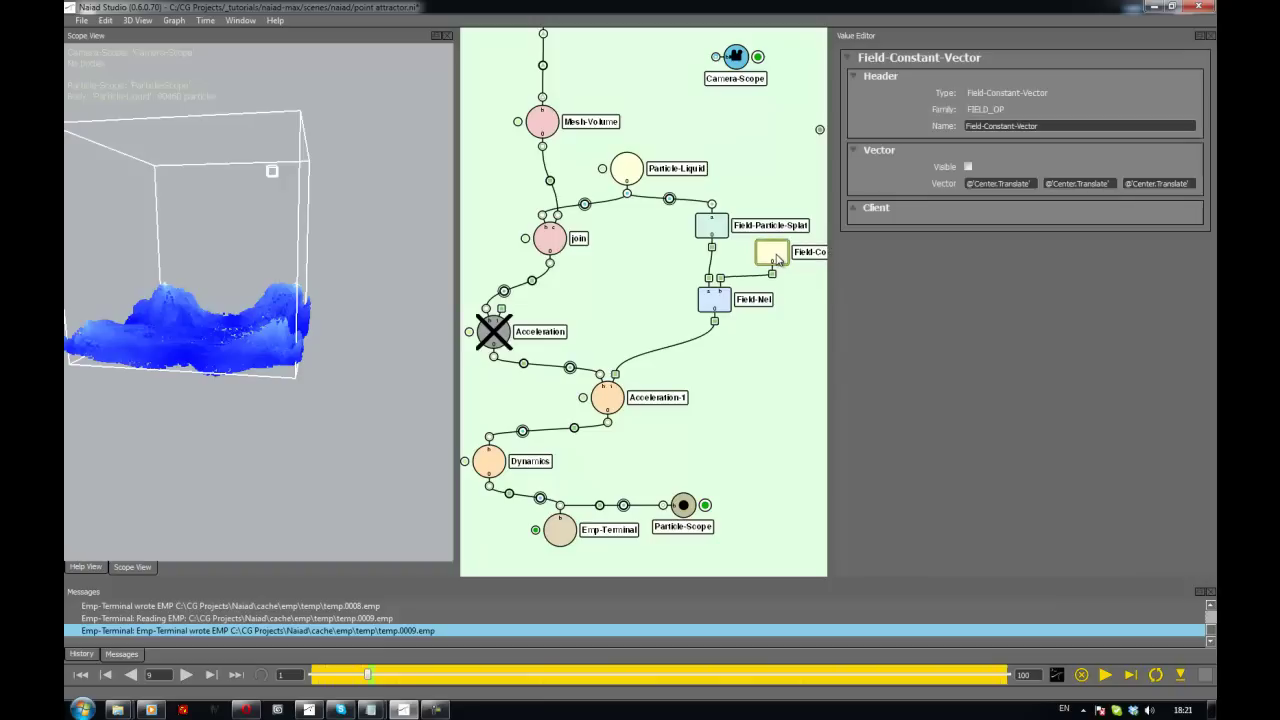
pyautogui.click(770, 288)
pyautogui.click(710, 224)
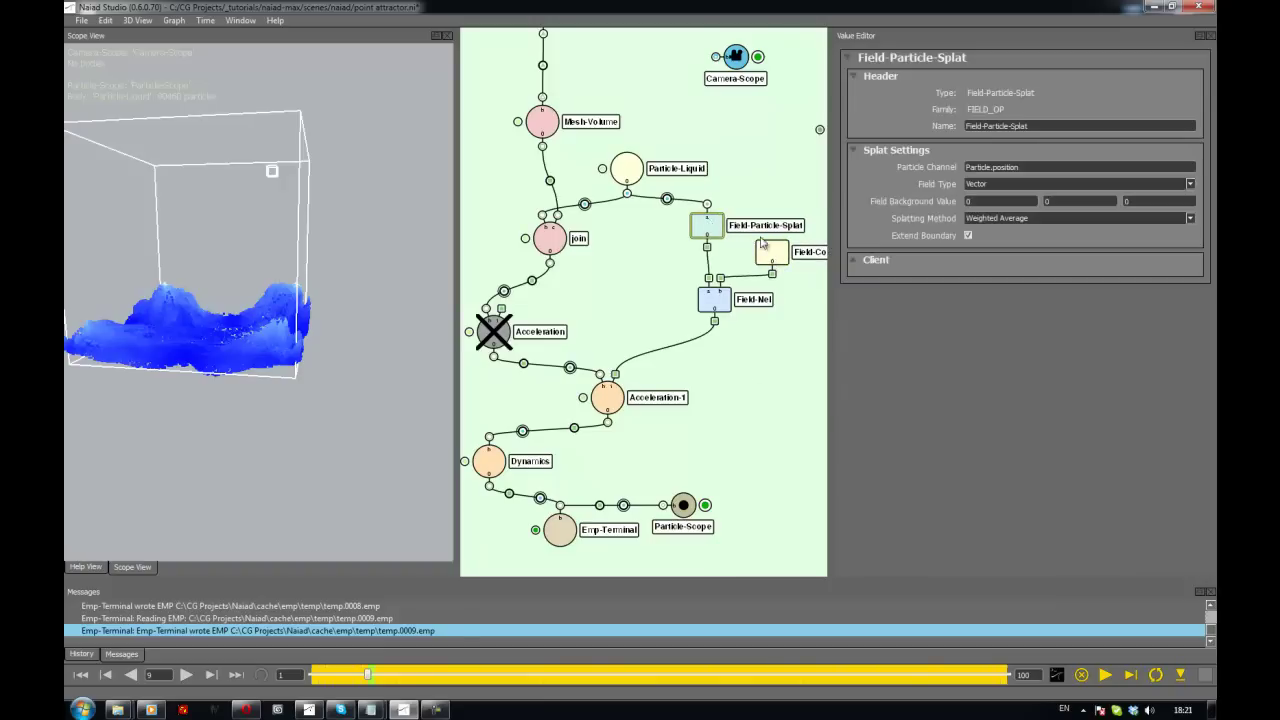
pyautogui.click(760, 367)
pyautogui.press('Tab')
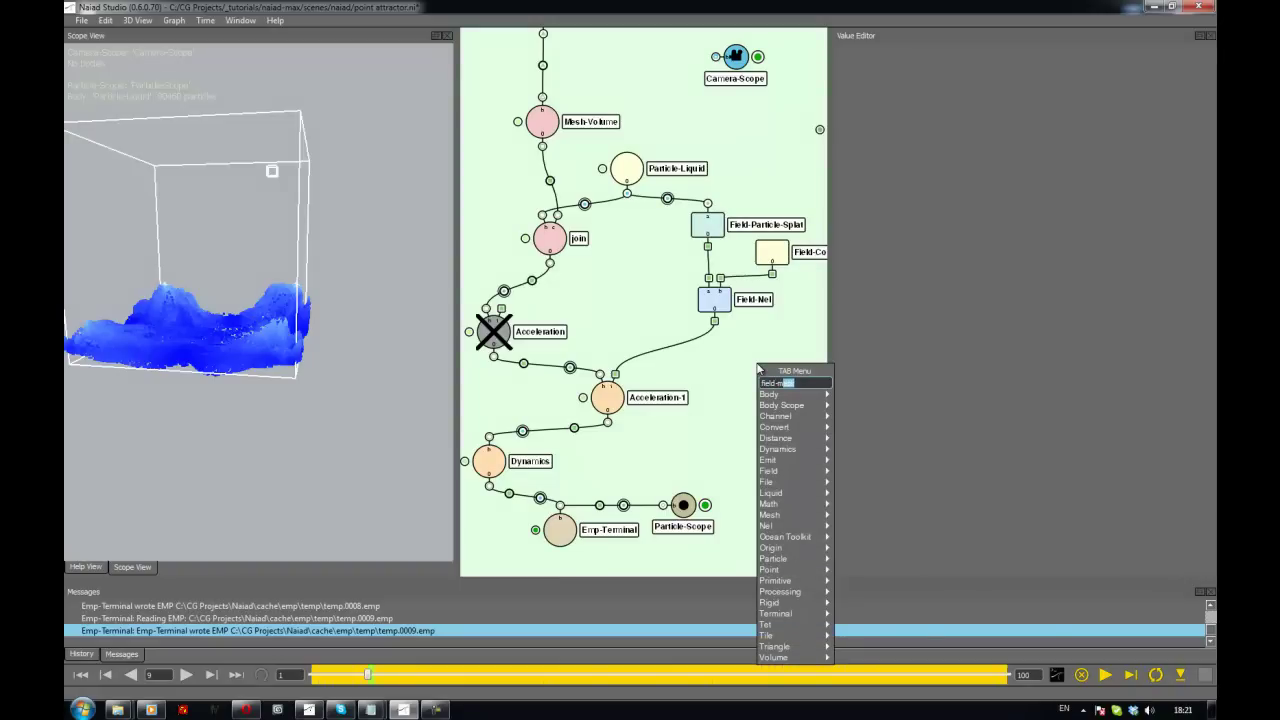
pyautogui.press('Return')
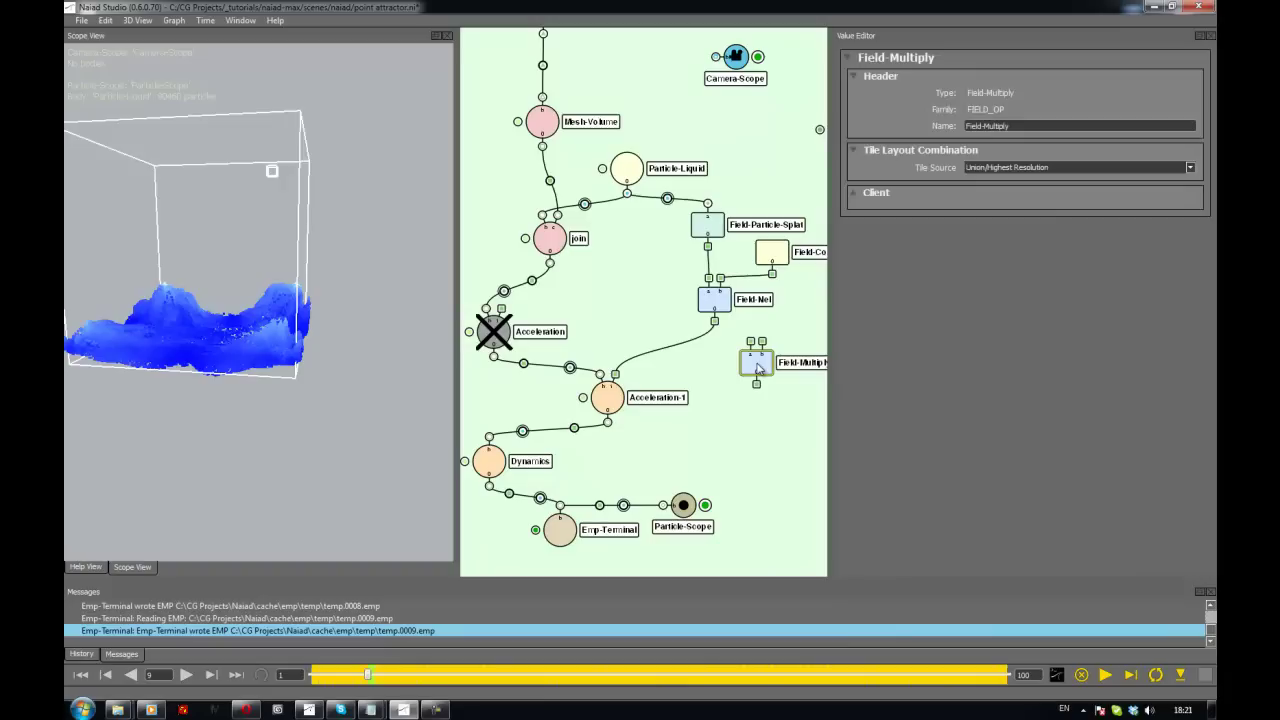
pyautogui.moveTo(769, 401); pyautogui.dragTo(728, 407, button='middle')
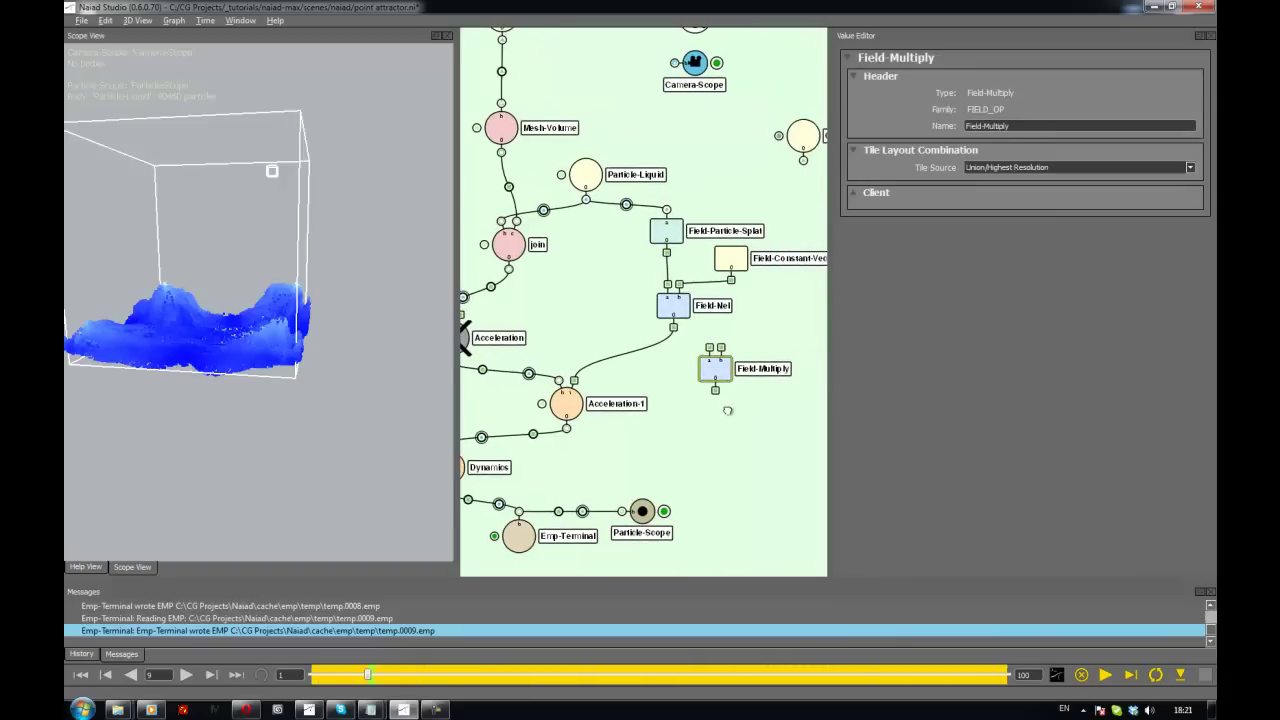
# Wire Field-Nel's output into Field-Multiply and Field-Multiply's output into Acceleration-1's field input
pyautogui.click(728, 413)
pyautogui.moveTo(714, 351); pyautogui.dragTo(673, 328)
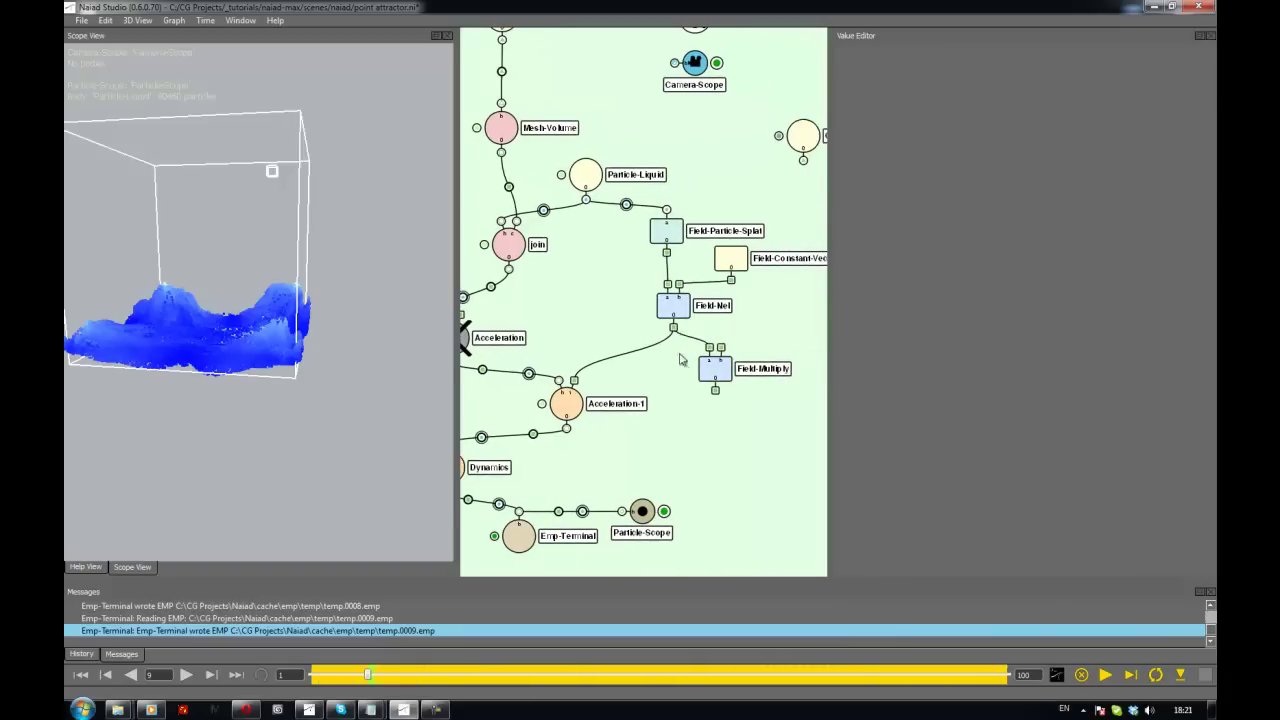
pyautogui.moveTo(575, 383); pyautogui.dragTo(676, 368)
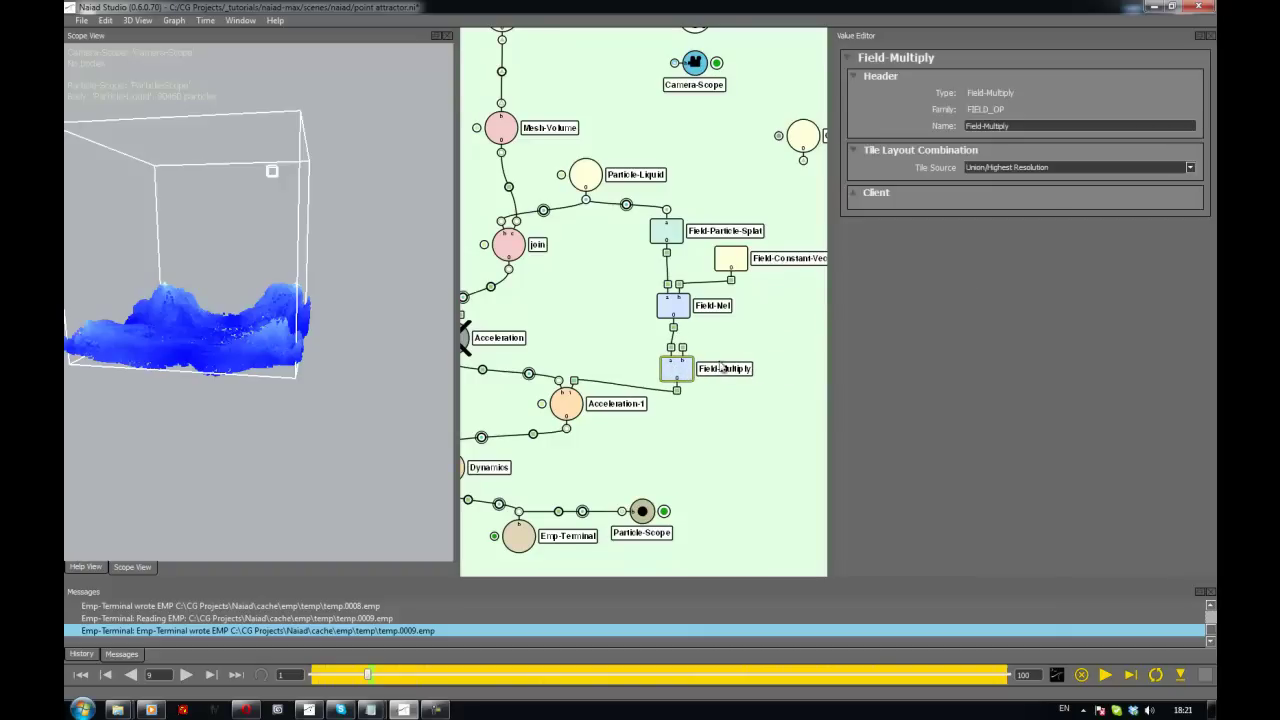
# Replace the Field-Multiply node with a Field-Scale node just below Field-Nel
pyautogui.click(723, 405)
pyautogui.click(686, 375)
pyautogui.press('Delete')
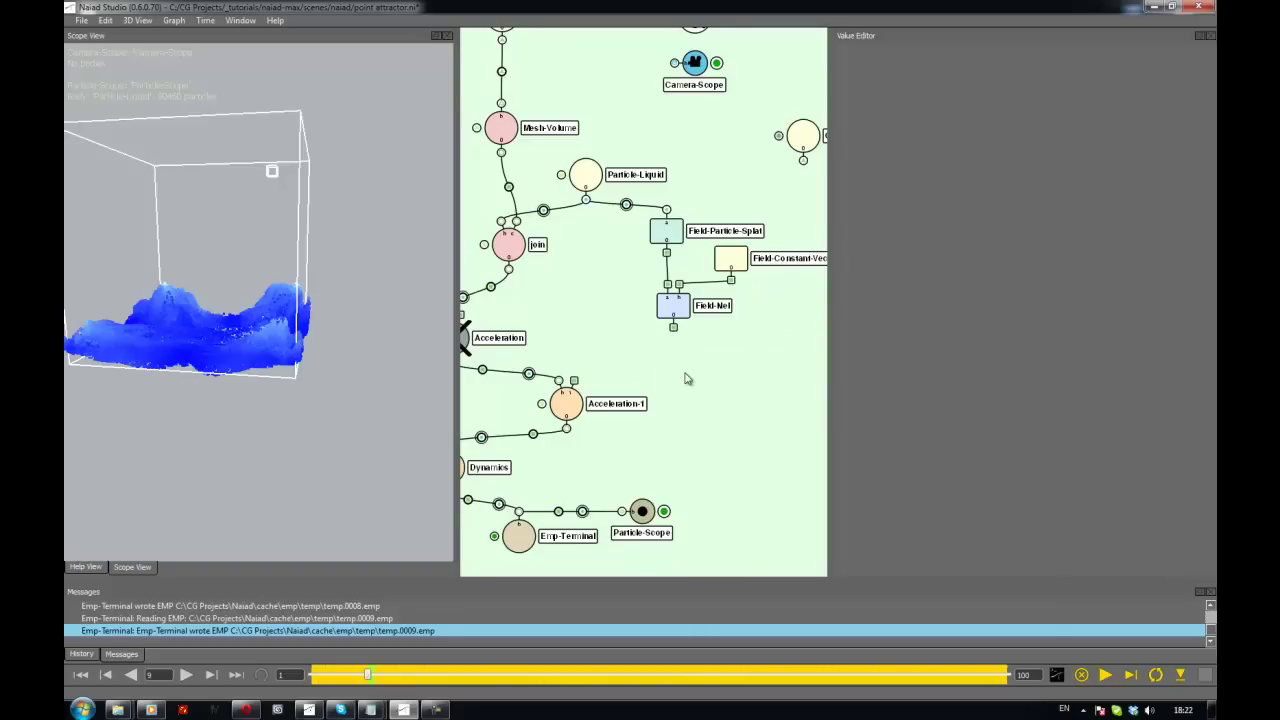
pyautogui.press('Tab')
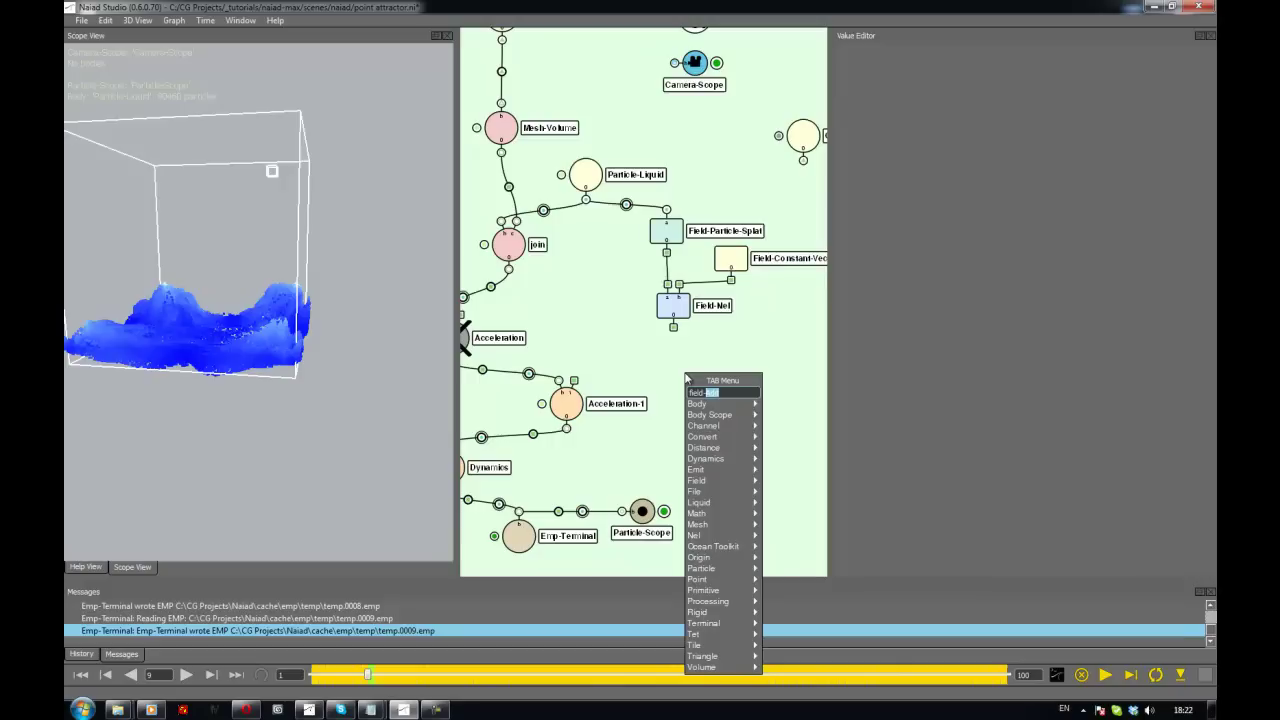
pyautogui.write('field-scale')
pyautogui.press('Return')
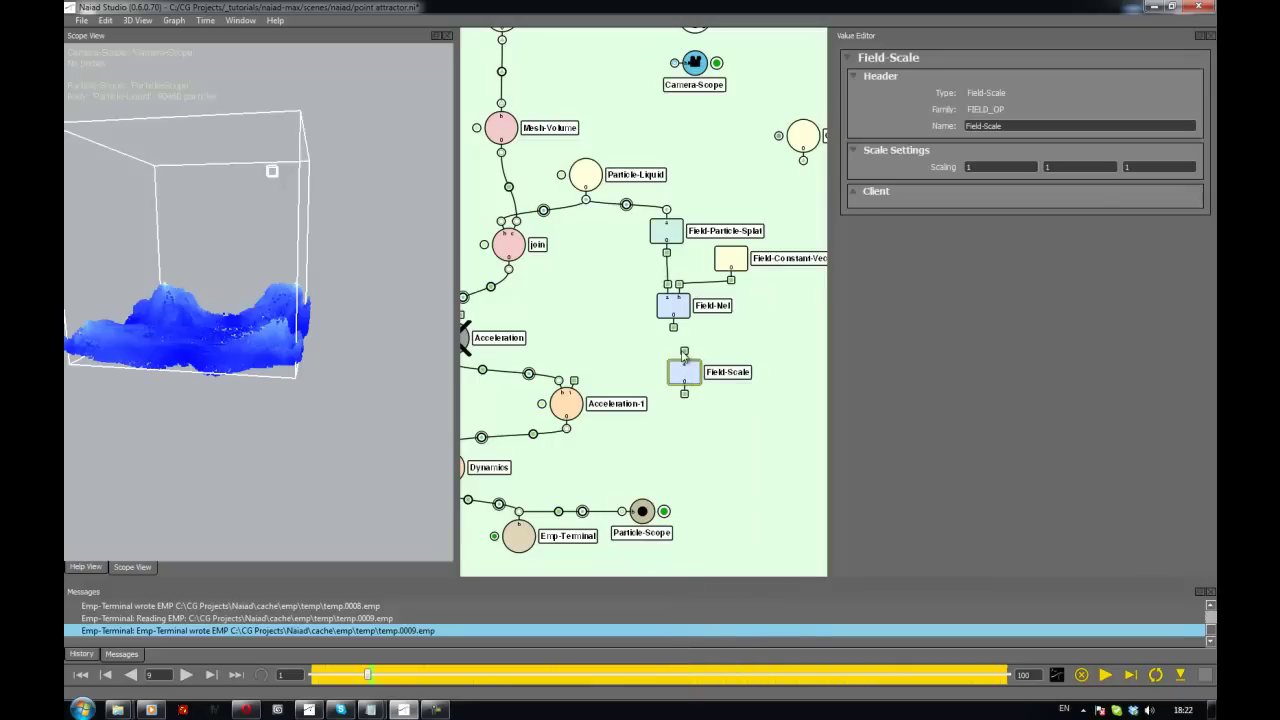
# Connect Field-Nel's output to Field-Scale and Field-Scale's output to Acceleration-1's field input
pyautogui.moveTo(684, 351); pyautogui.dragTo(673, 327)
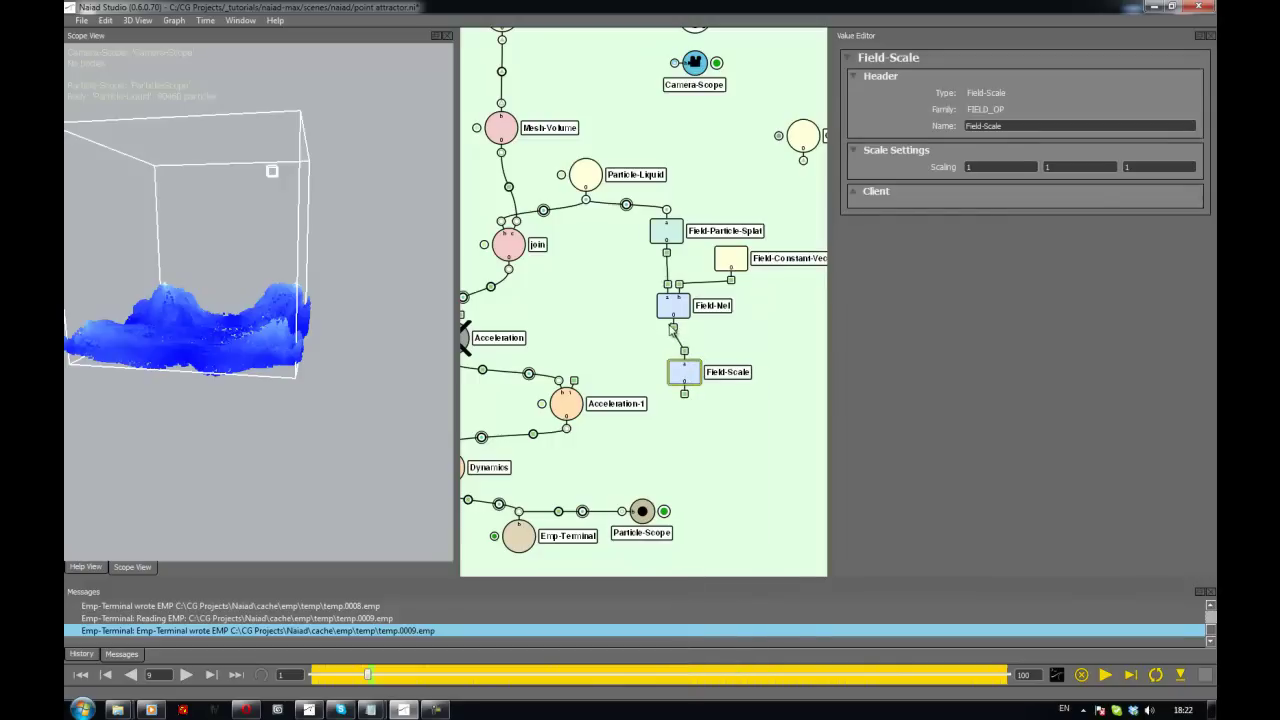
pyautogui.click(577, 387)
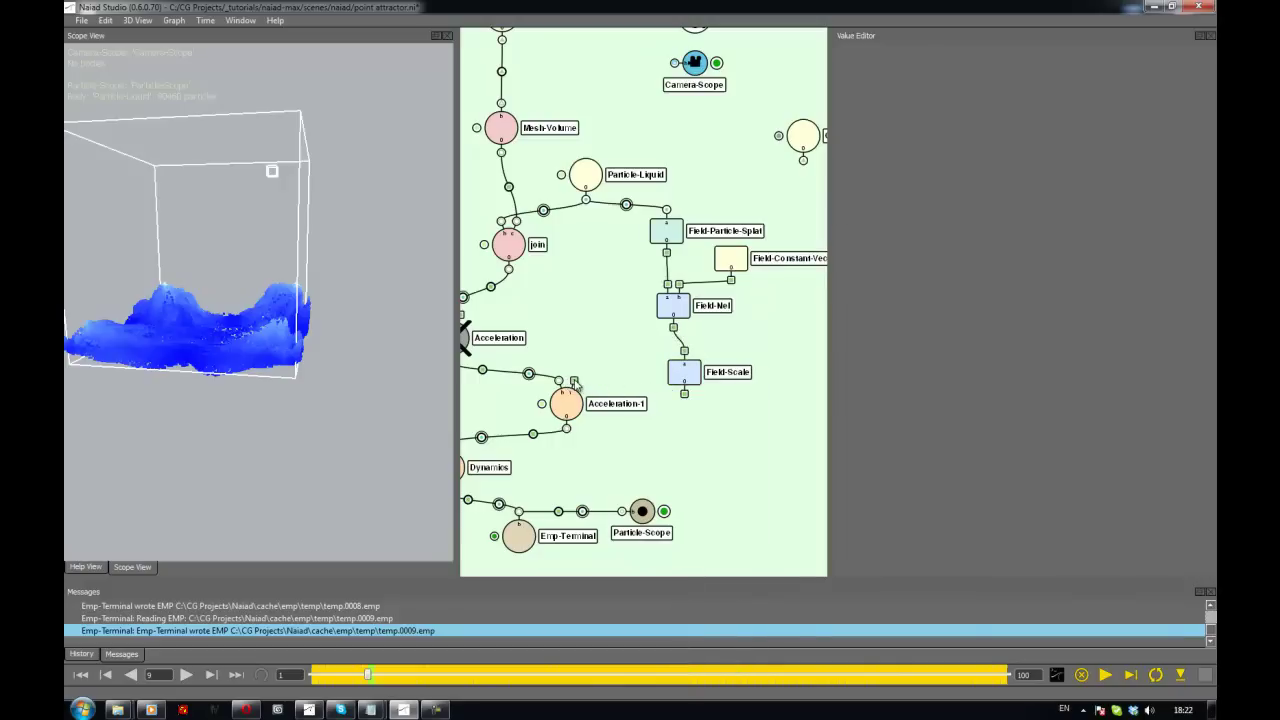
pyautogui.moveTo(574, 382); pyautogui.dragTo(679, 366)
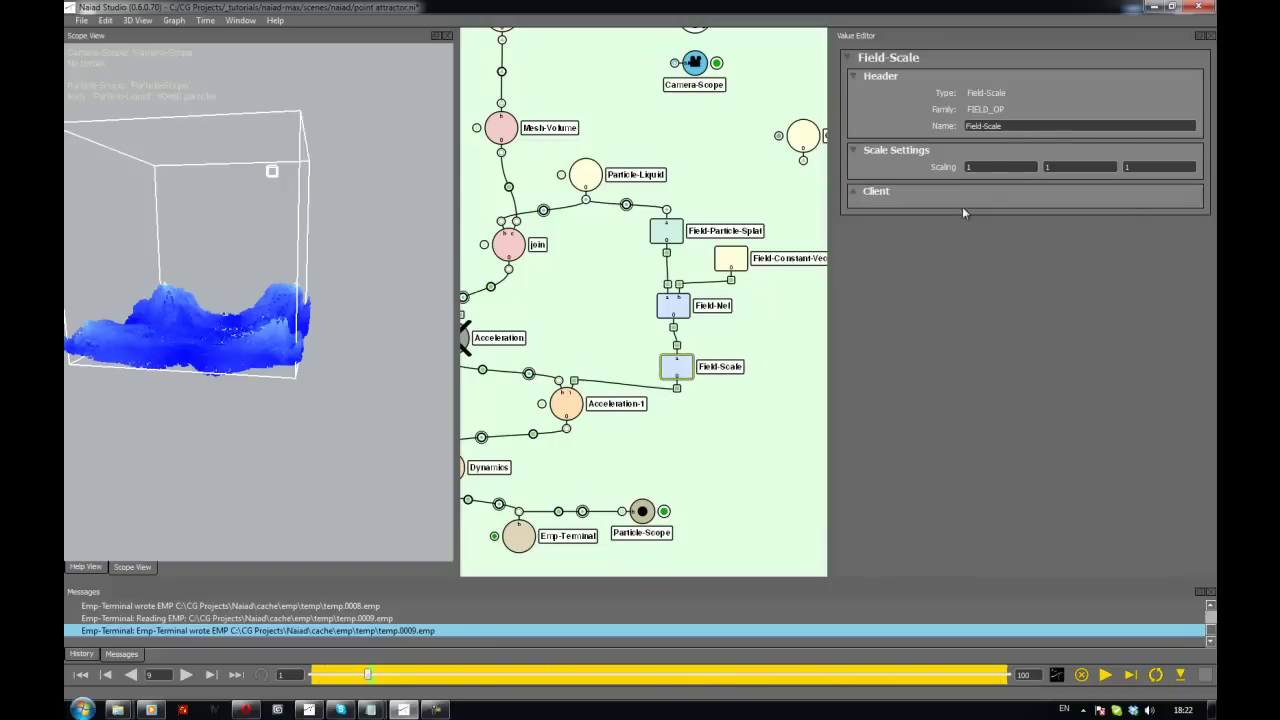
# Set all three scaling values of Field-Scale to 10 and save the graph
pyautogui.click(994, 168)
pyautogui.write('10')
pyautogui.press('Tab')
pyautogui.write('10')
pyautogui.press('Tab')
pyautogui.write('10')
pyautogui.hotkey('ctrl', 's')
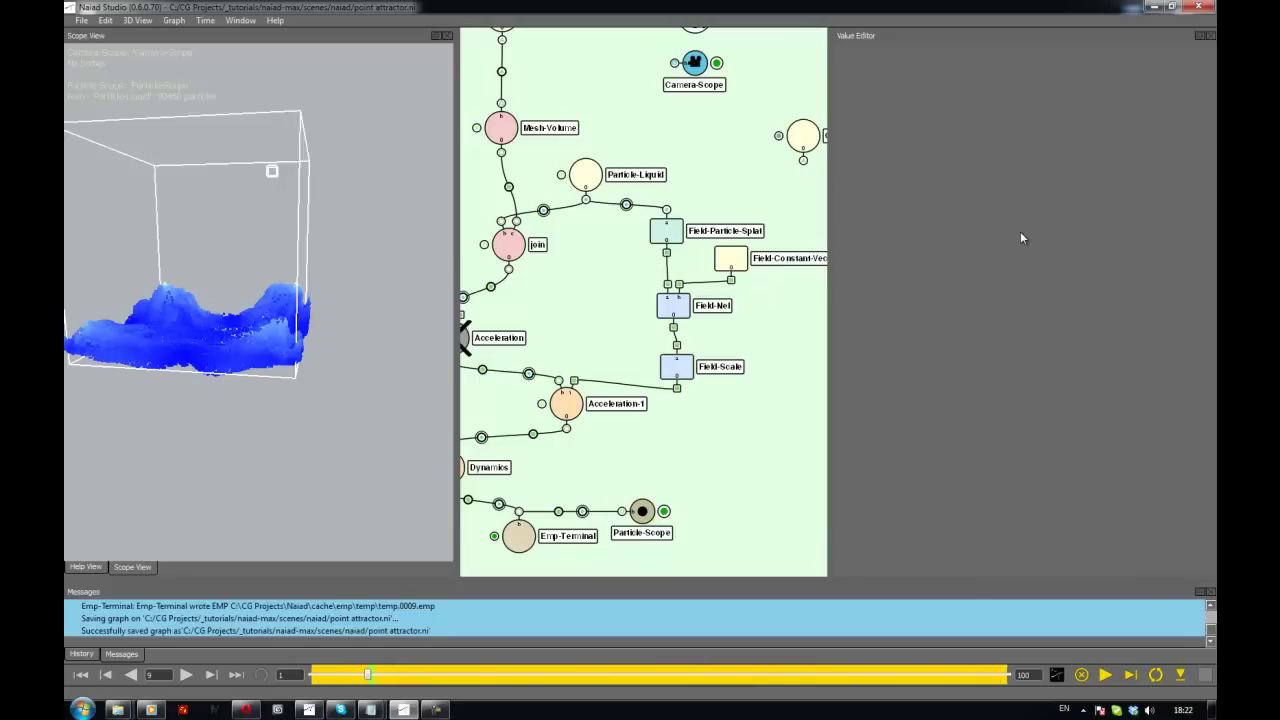
# Rerun the simulation from a reset and check how the liquid moves relative to the Center box
pyautogui.hotkey('ctrl', 'r')
pyautogui.press('Return')
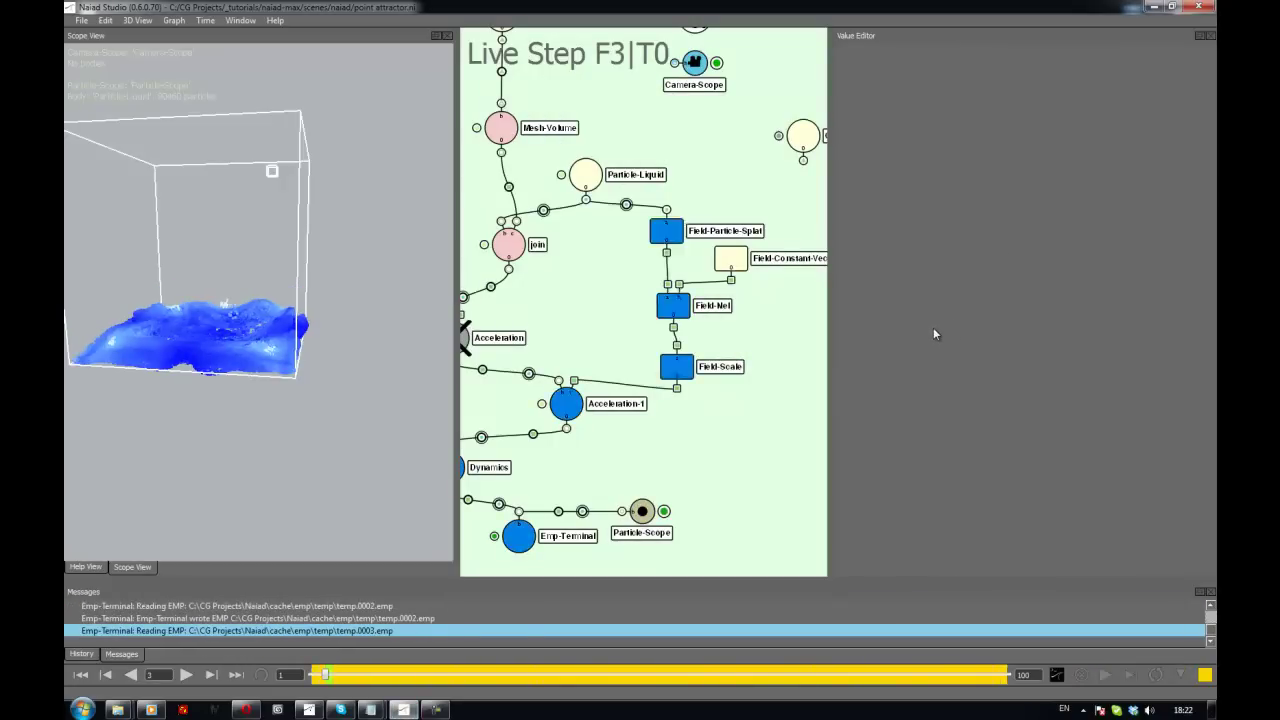
pyautogui.moveTo(331, 355)
pyautogui.keyDown('alt'); pyautogui.mouseDown()
pyautogui.moveTo(300, 380)
pyautogui.moveTo(355, 347)
pyautogui.mouseUp(); pyautogui.keyUp('alt')
pyautogui.keyDown('alt'); pyautogui.moveTo(248, 258); pyautogui.dragTo(215, 274); pyautogui.keyUp('alt')
# Set all three scaling values of Field-Scale to -10 and save the graph
pyautogui.click(678, 366)
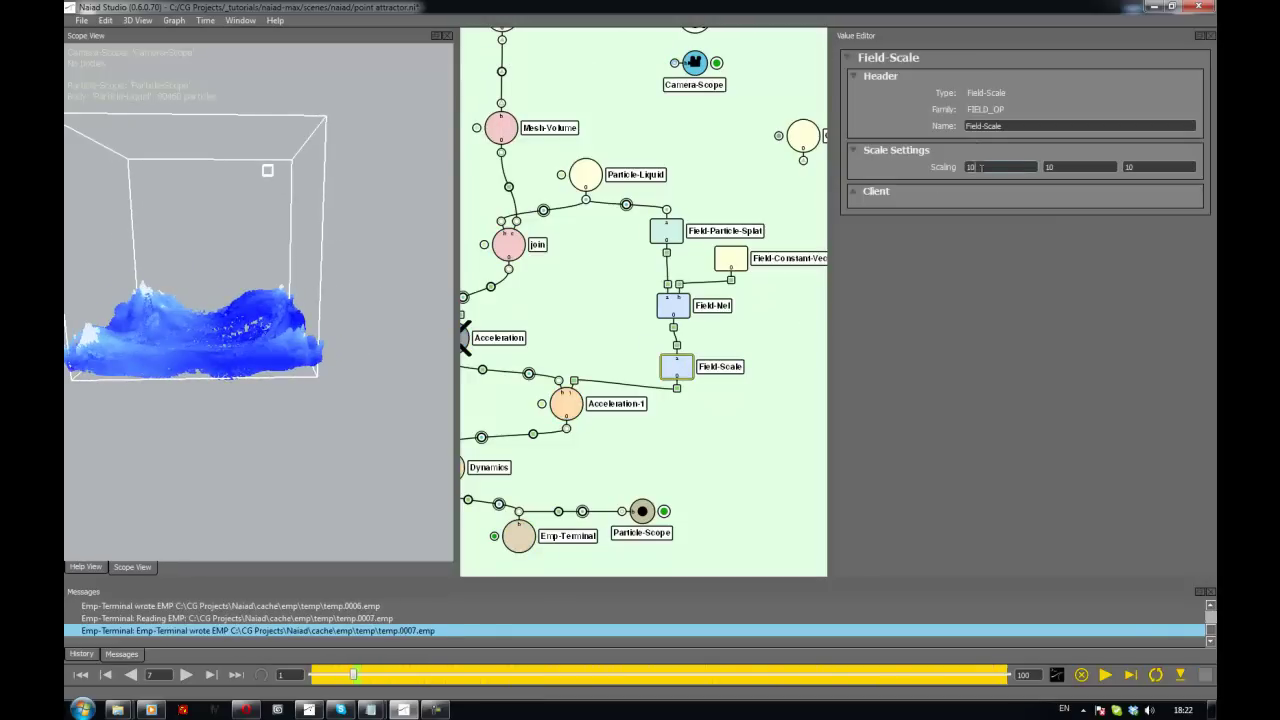
pyautogui.write('-10')
pyautogui.press('Tab')
pyautogui.write('1')
pyautogui.hotkey('ctrl', 's')
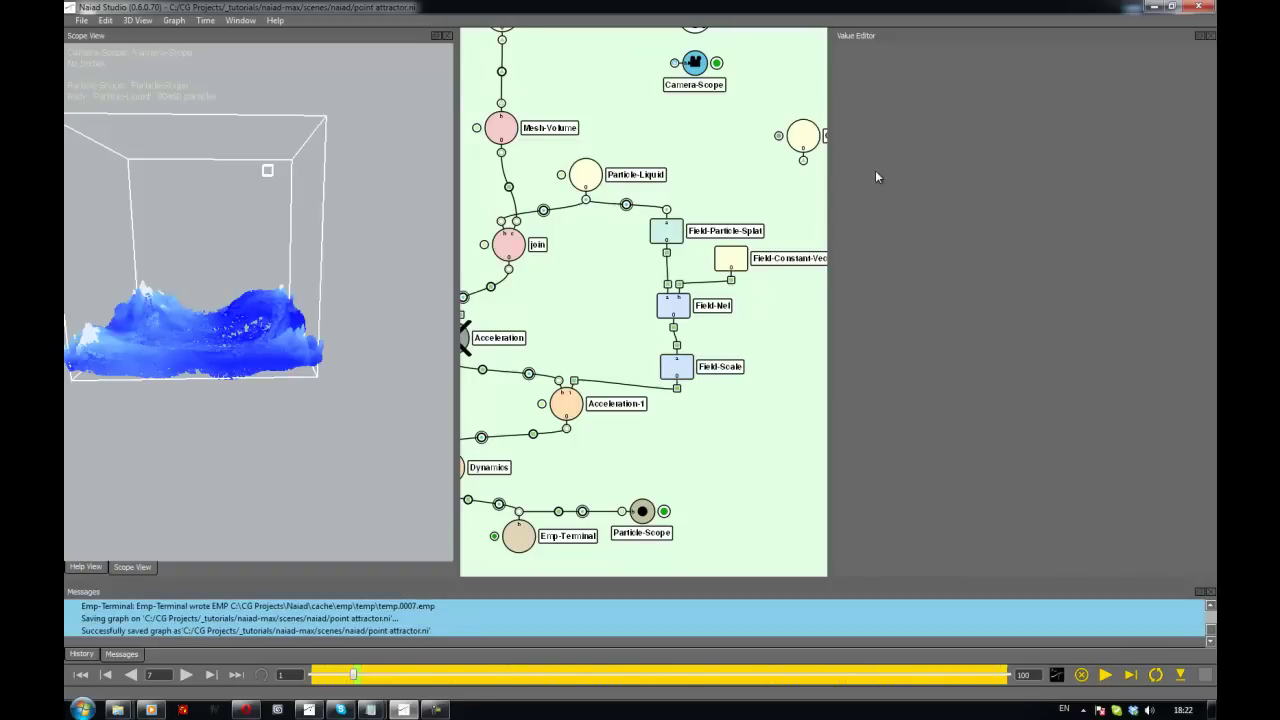
# Continue the simulation and check Field-Nel's expression and Field-Scale's scaling while it runs
pyautogui.press('space')
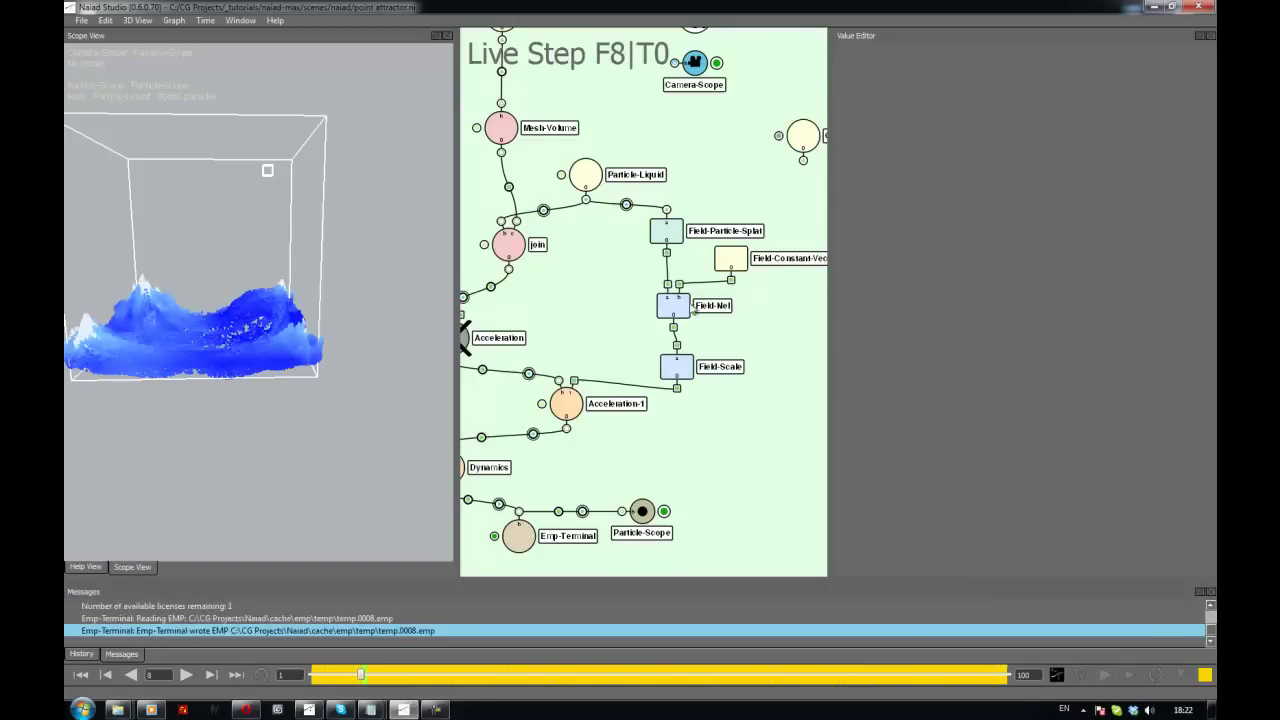
pyautogui.click(677, 307)
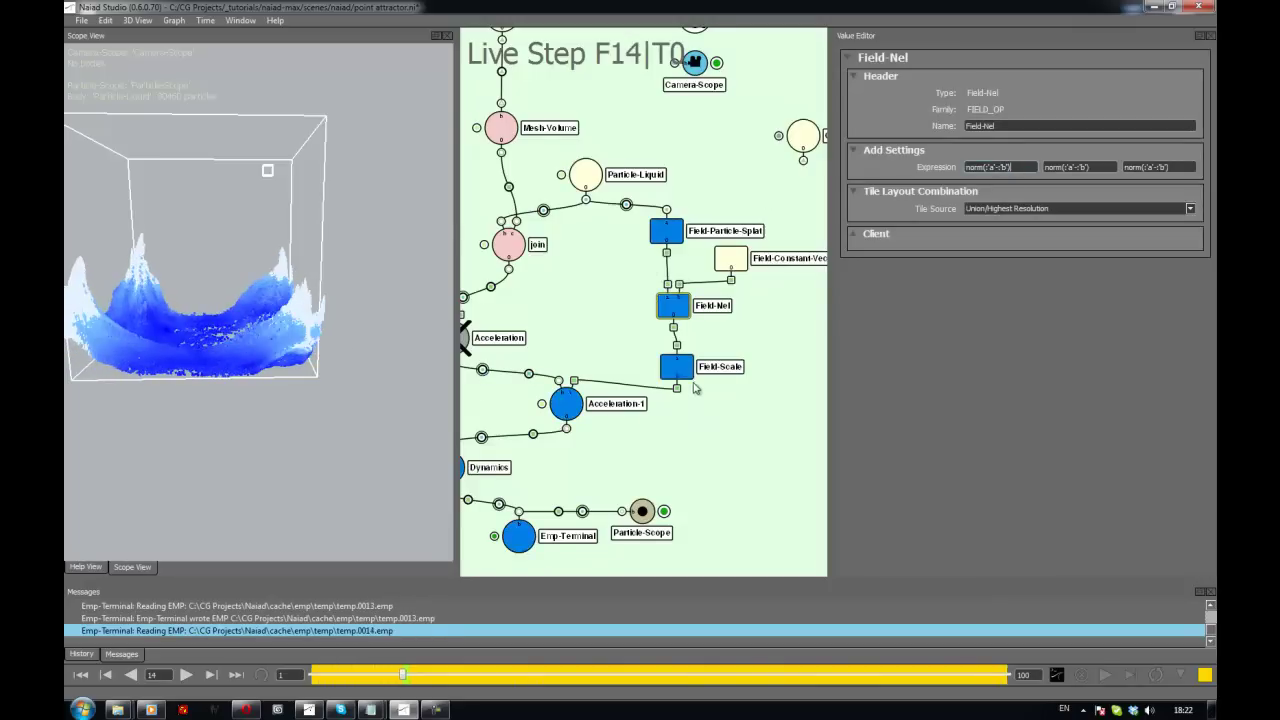
pyautogui.moveTo(685, 375); pyautogui.dragTo(681, 361)
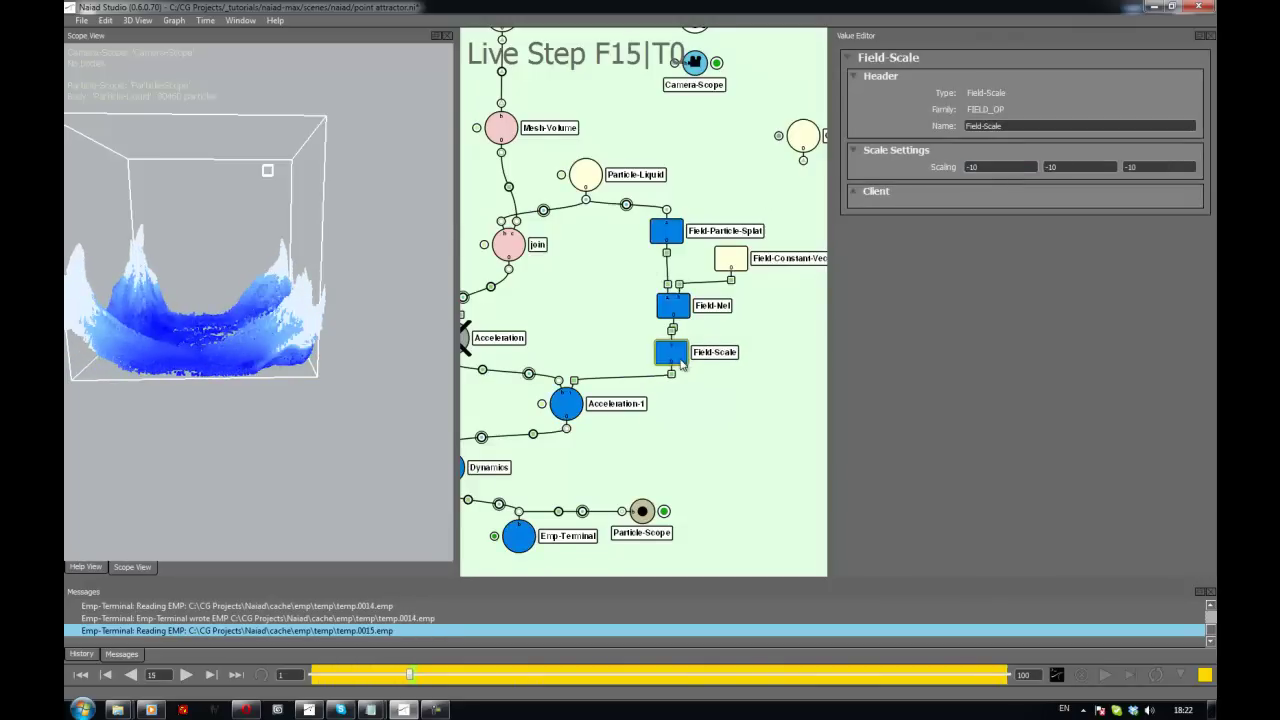
pyautogui.click(694, 418)
pyautogui.moveTo(678, 358); pyautogui.dragTo(683, 369)
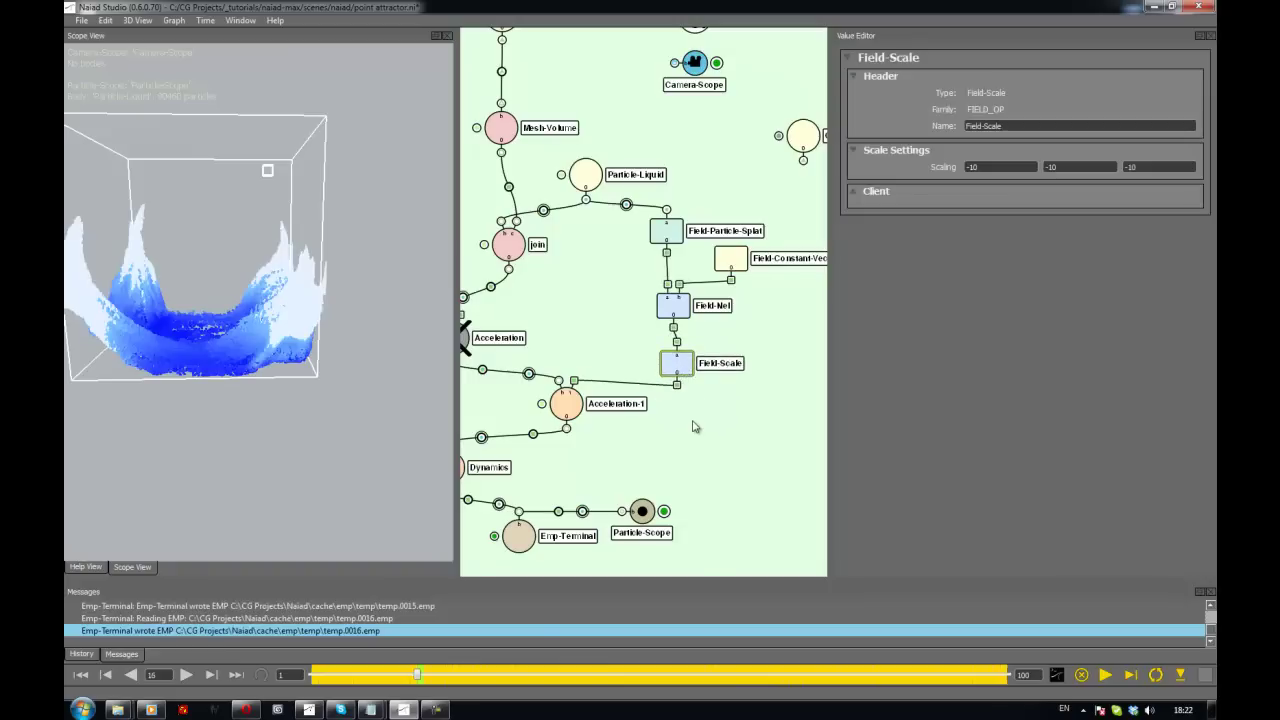
pyautogui.click(692, 427)
# Rerun the simulation from frame 1 and examine the liquid's pull toward the Center box from several angles
pyautogui.press('Return')
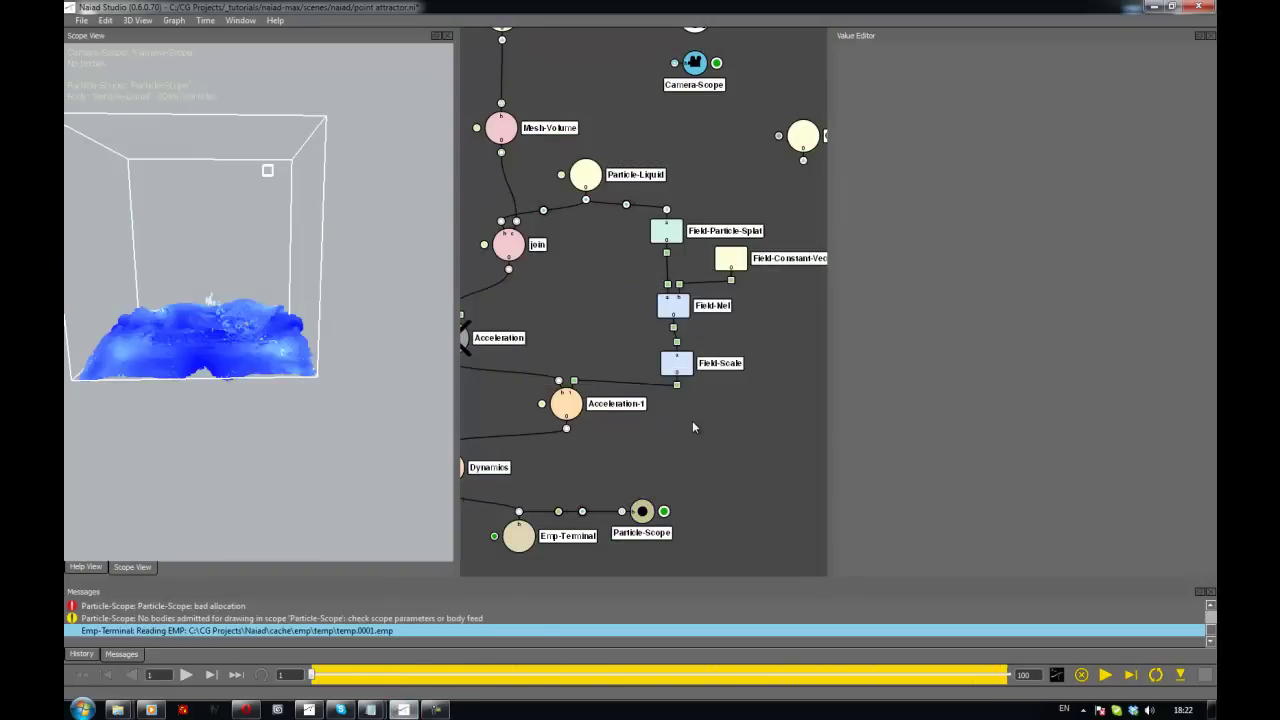
pyautogui.moveTo(514, 346)
pyautogui.mouseDown(button='middle')
pyautogui.moveTo(570, 319)
pyautogui.moveTo(535, 351)
pyautogui.mouseUp(button='middle')
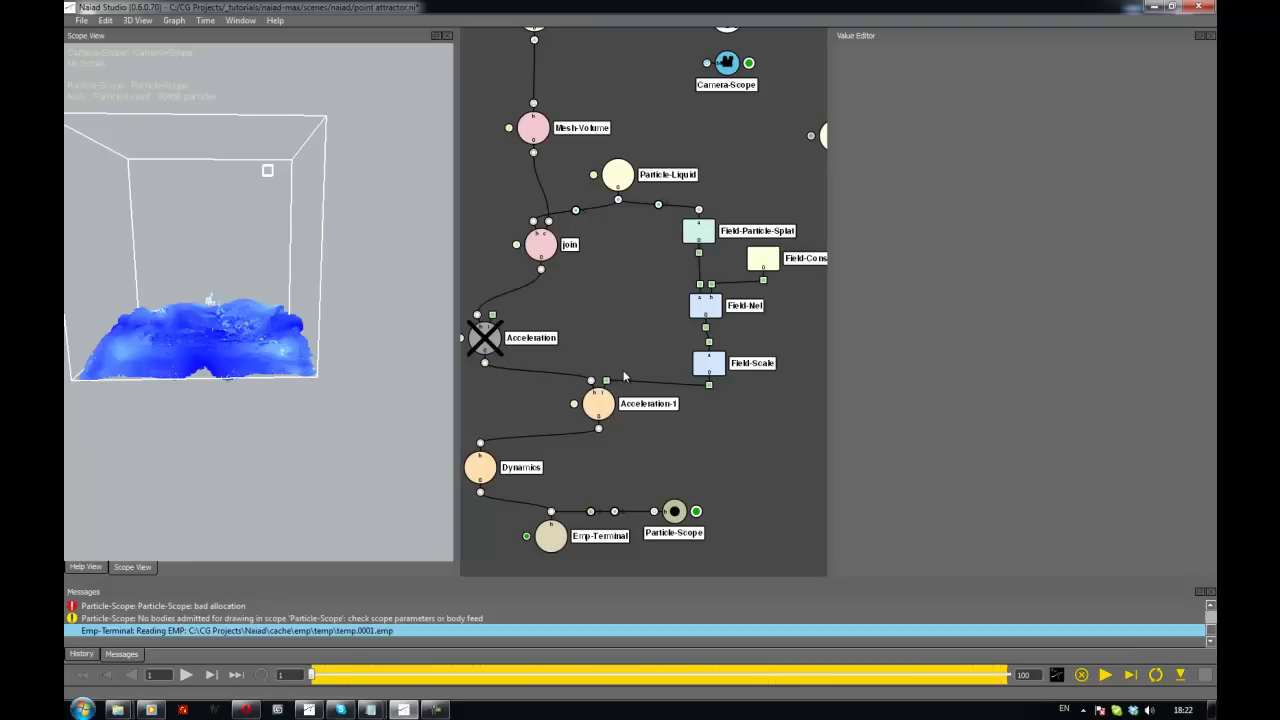
pyautogui.press('F5')
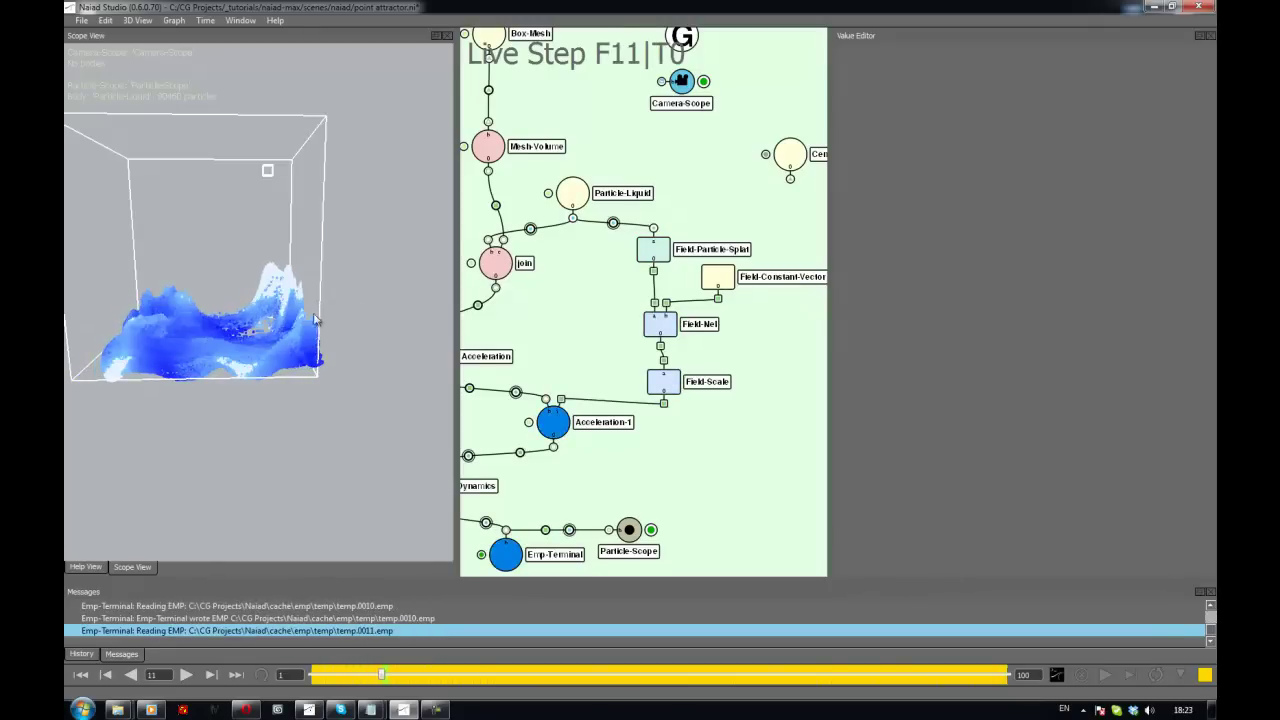
pyautogui.keyDown('alt'); pyautogui.moveTo(296, 283); pyautogui.dragTo(84, 220); pyautogui.keyUp('alt')
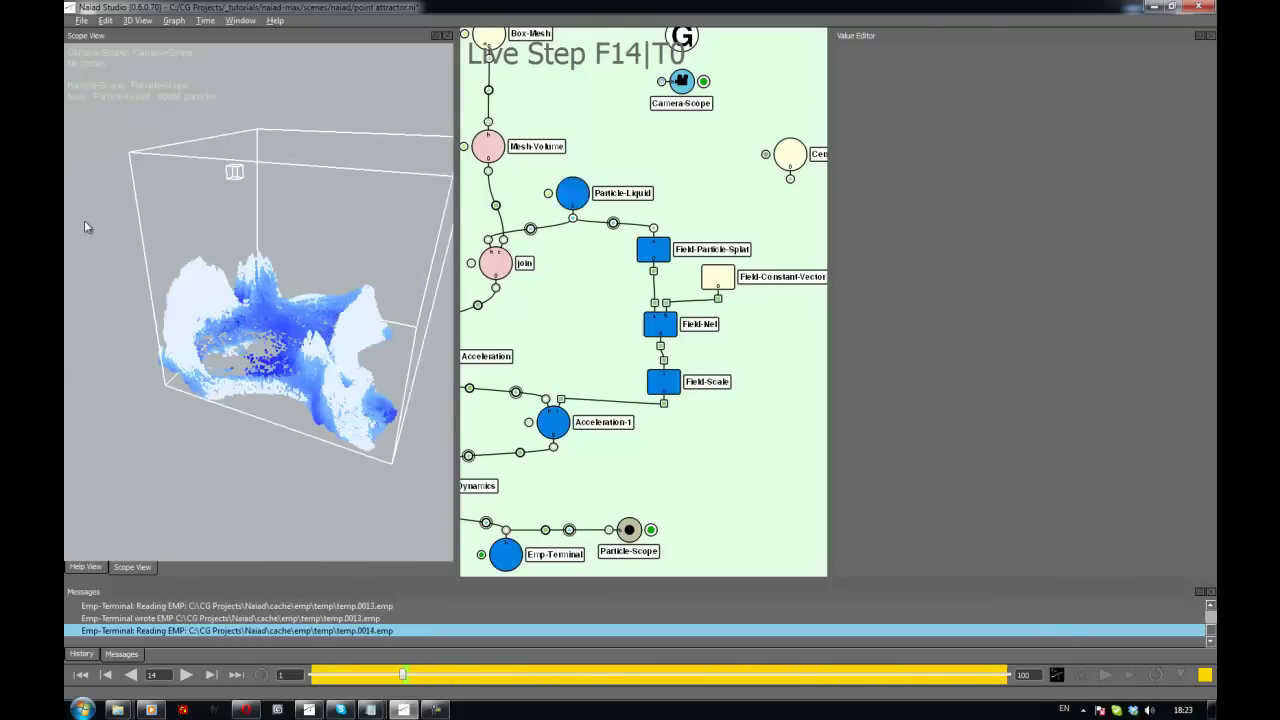
pyautogui.keyDown('alt'); pyautogui.moveTo(224, 214); pyautogui.dragTo(130, 210); pyautogui.keyUp('alt')
pyautogui.keyDown('alt'); pyautogui.moveTo(275, 210); pyautogui.dragTo(265, 184); pyautogui.keyUp('alt')
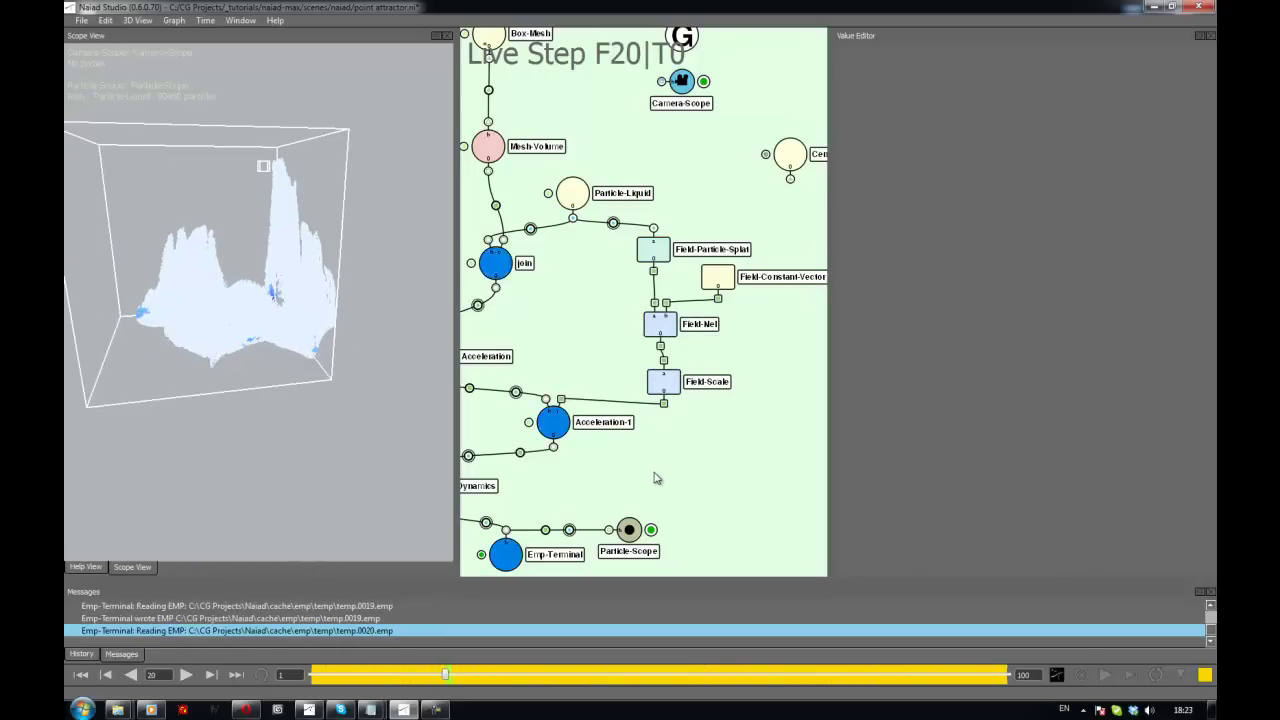
# Set Particle-Scope's Whitewater Speed to 6
pyautogui.moveTo(657, 473); pyautogui.dragTo(654, 248, button='middle')
pyautogui.click(627, 310)
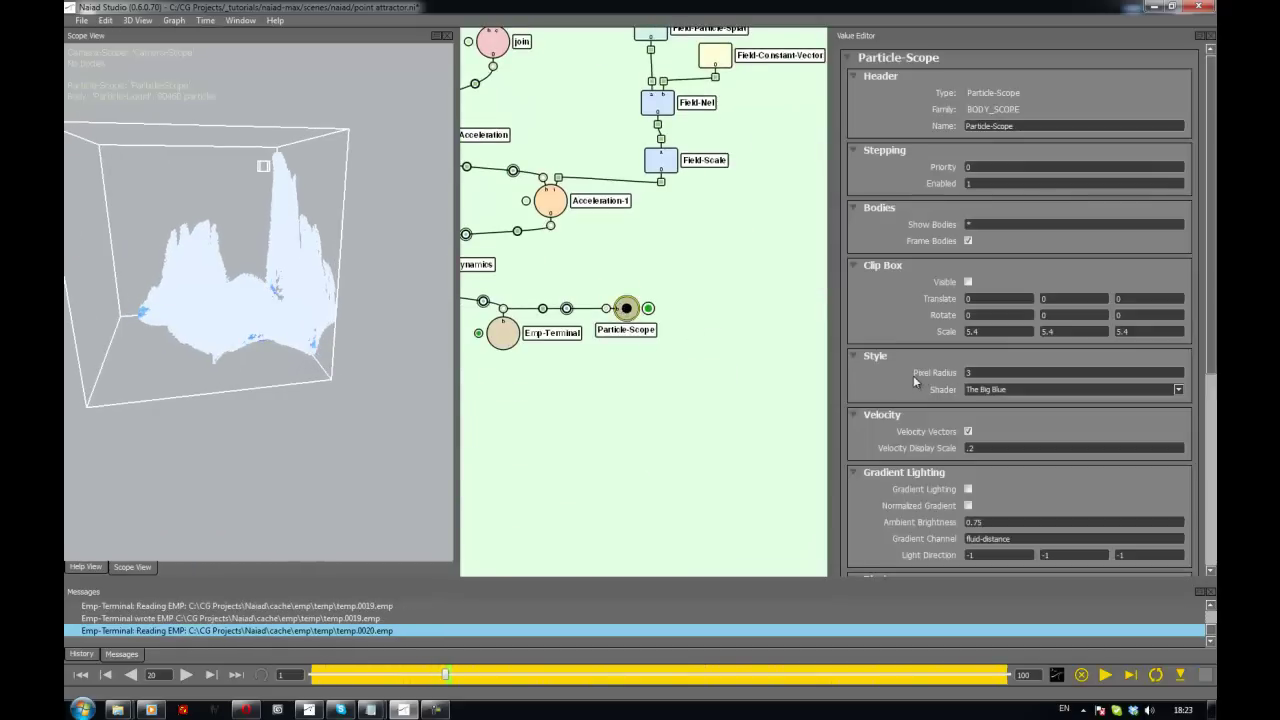
pyautogui.scroll(-6, 913, 375)
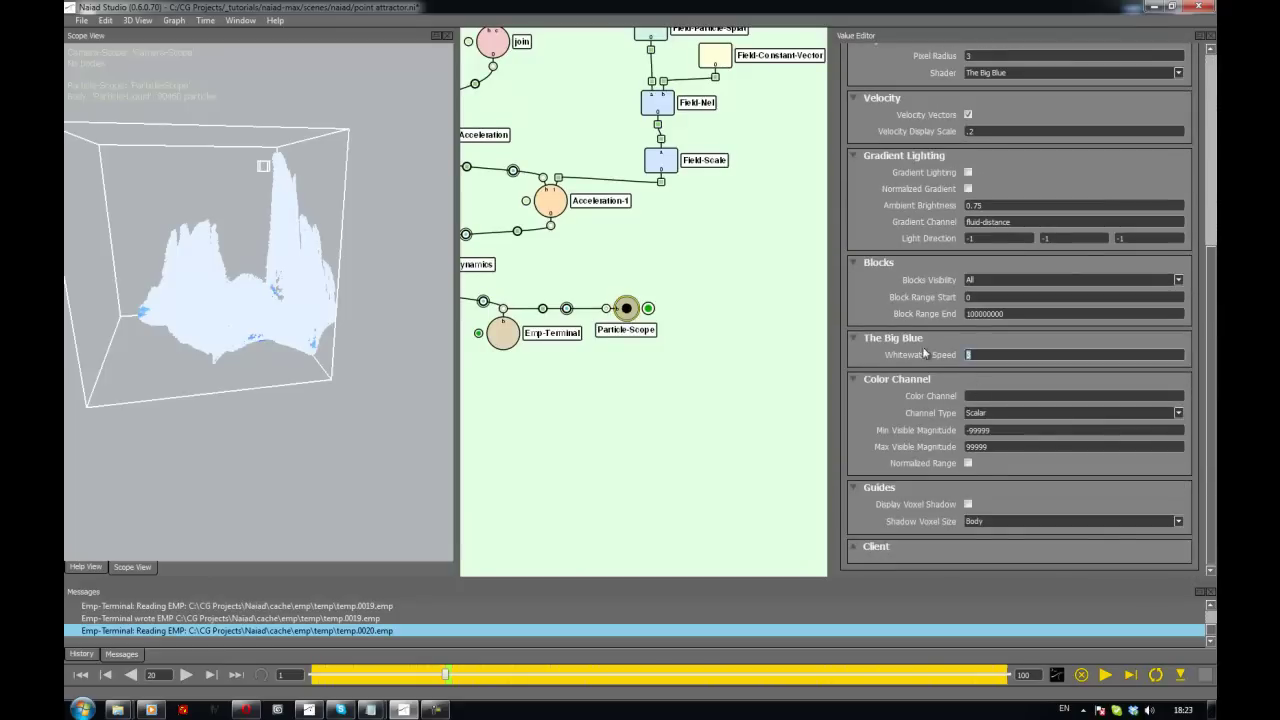
pyautogui.write('6')
pyautogui.press('Return')
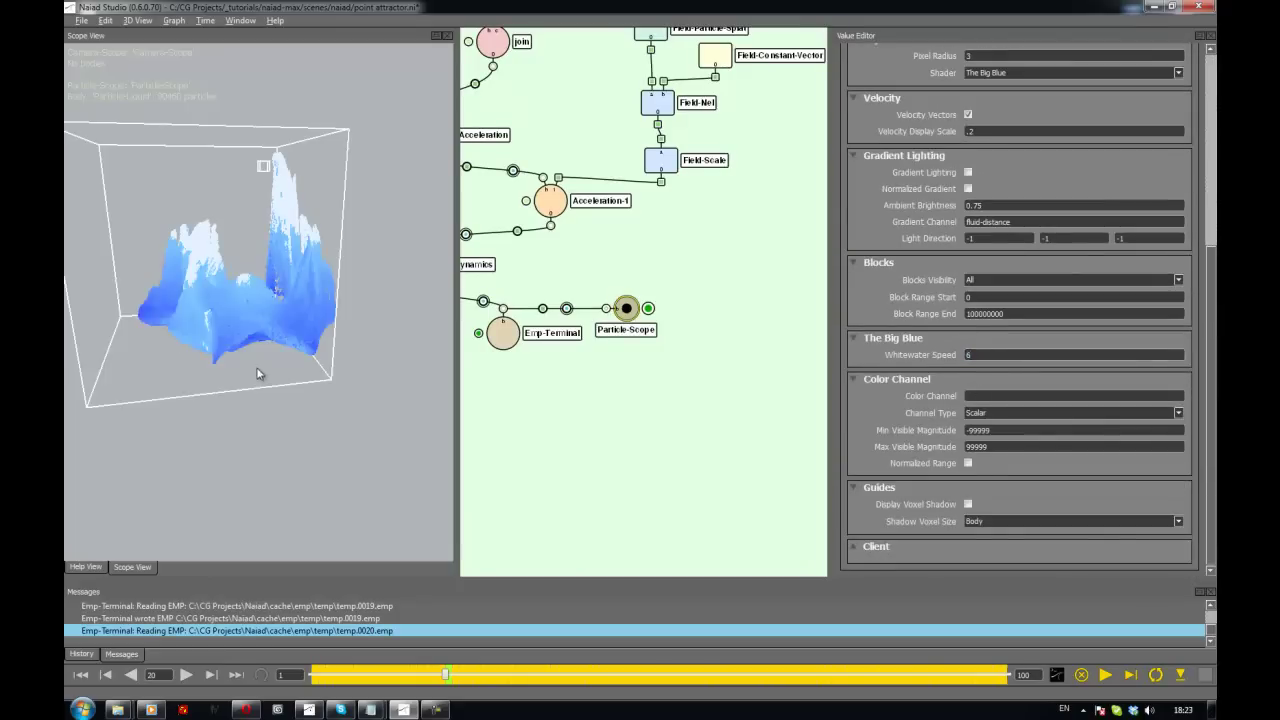
# Run the simulation on to frame 22 and move the Center box to about -0.51, -0.14, 0.27
pyautogui.keyDown('alt'); pyautogui.moveTo(200, 352); pyautogui.dragTo(155, 348); pyautogui.keyUp('alt')
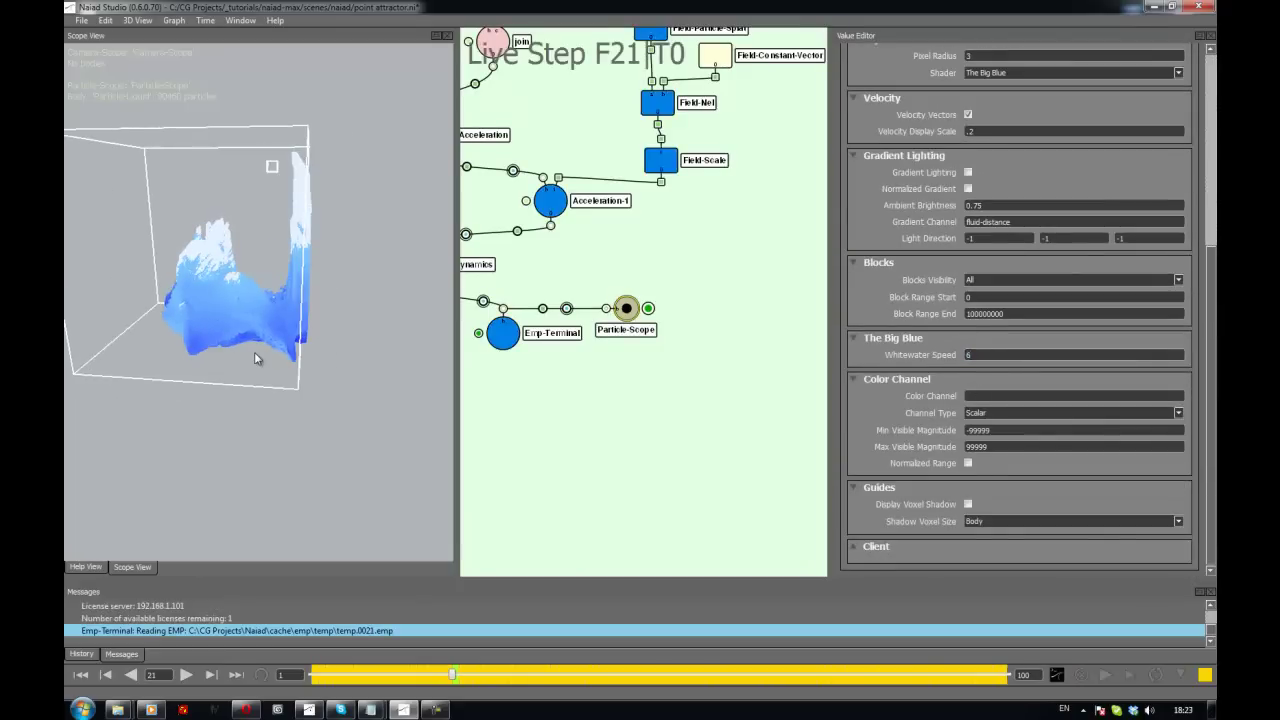
pyautogui.keyDown('alt'); pyautogui.moveTo(243, 348); pyautogui.dragTo(384, 369); pyautogui.keyUp('alt')
pyautogui.click(246, 171)
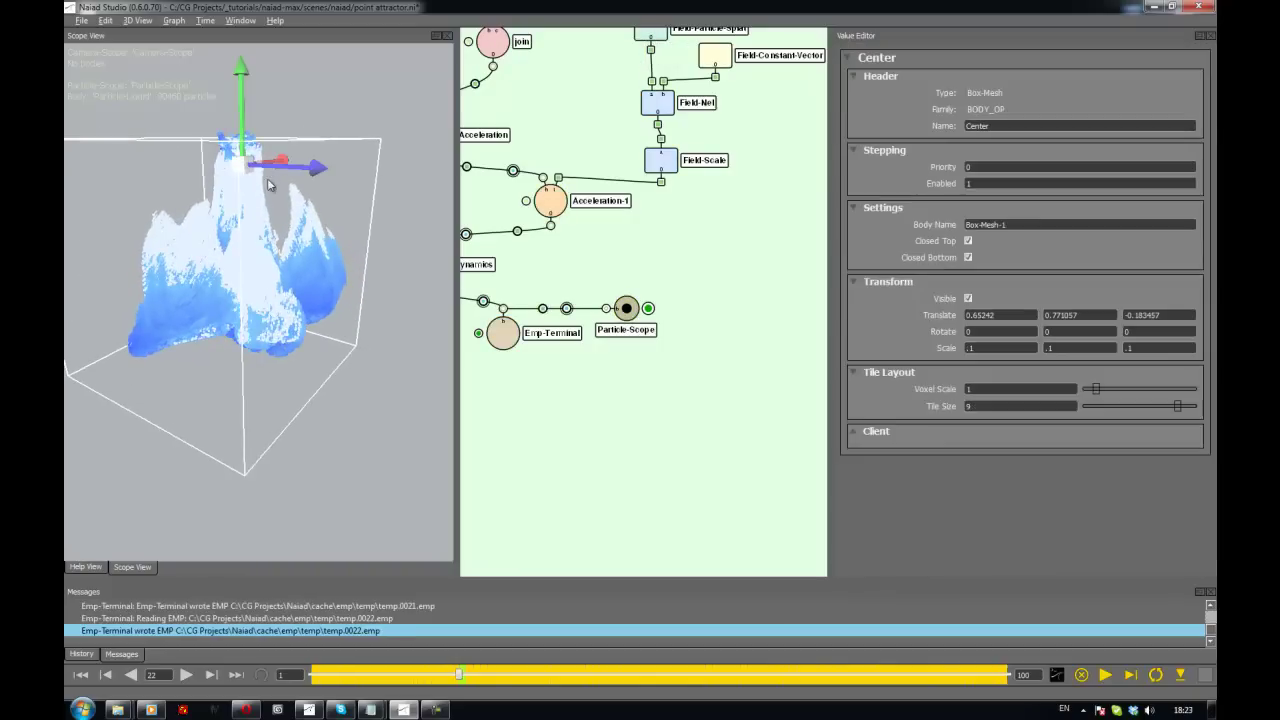
pyautogui.keyDown('alt'); pyautogui.moveTo(244, 170); pyautogui.dragTo(234, 279); pyautogui.keyUp('alt')
pyautogui.moveTo(305, 249); pyautogui.dragTo(136, 271)
pyautogui.click(153, 180)
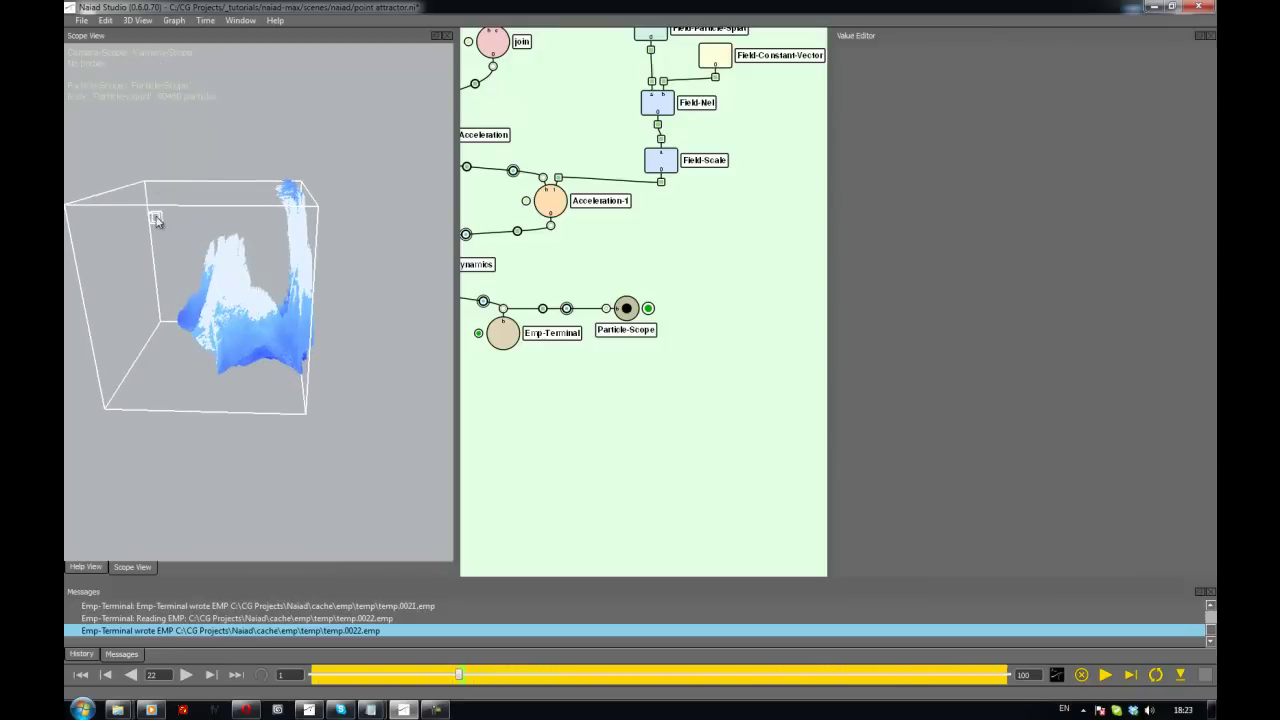
pyautogui.click(157, 217)
pyautogui.moveTo(149, 175); pyautogui.dragTo(208, 269)
pyautogui.click(183, 301)
pyautogui.click(167, 306)
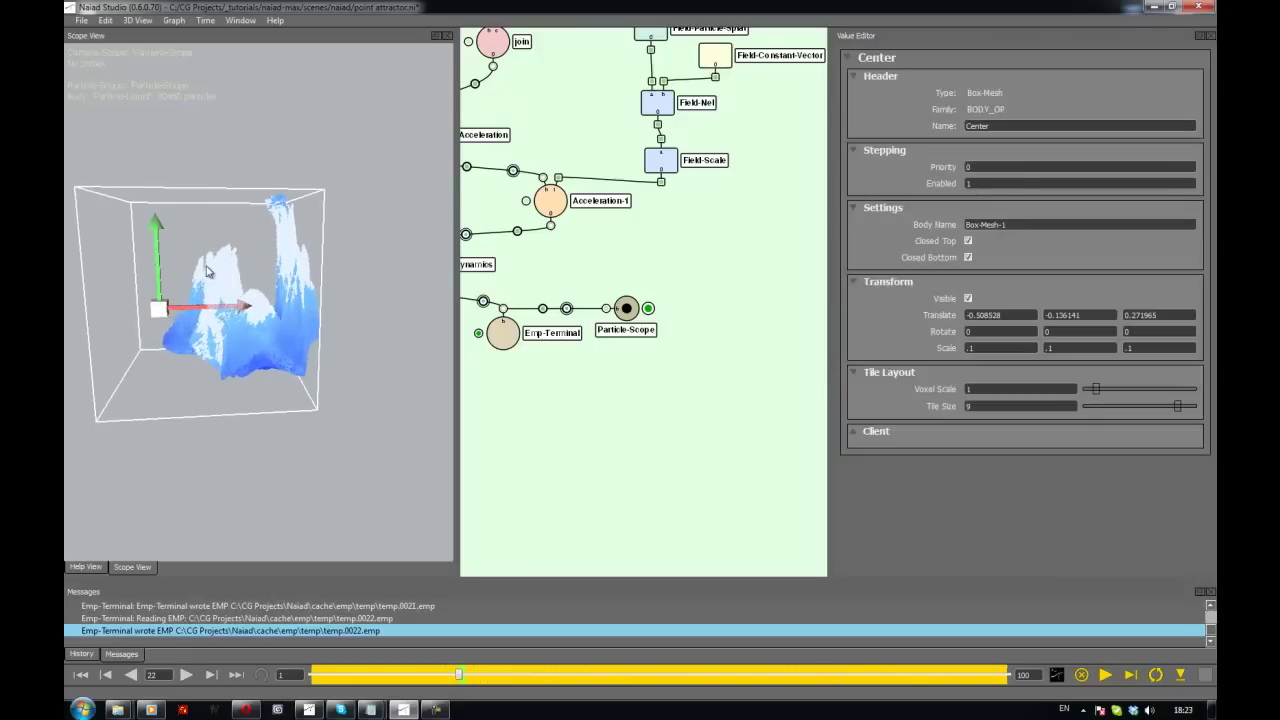
# Continue the simulation to frame 50 while examining the liquid around the Center box from several angles, and save the graph
pyautogui.click(209, 268)
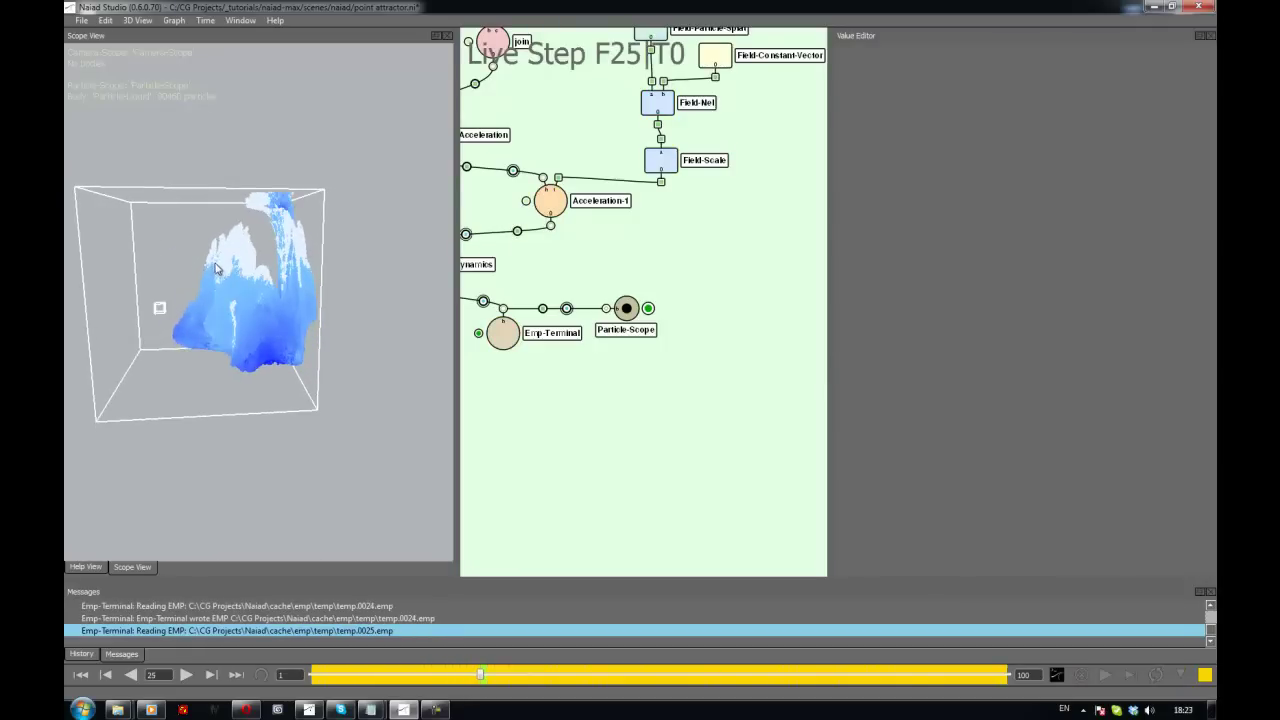
pyautogui.moveTo(224, 272)
pyautogui.keyDown('alt'); pyautogui.mouseDown()
pyautogui.moveTo(202, 286)
pyautogui.moveTo(243, 273)
pyautogui.moveTo(215, 273)
pyautogui.mouseUp(); pyautogui.keyUp('alt')
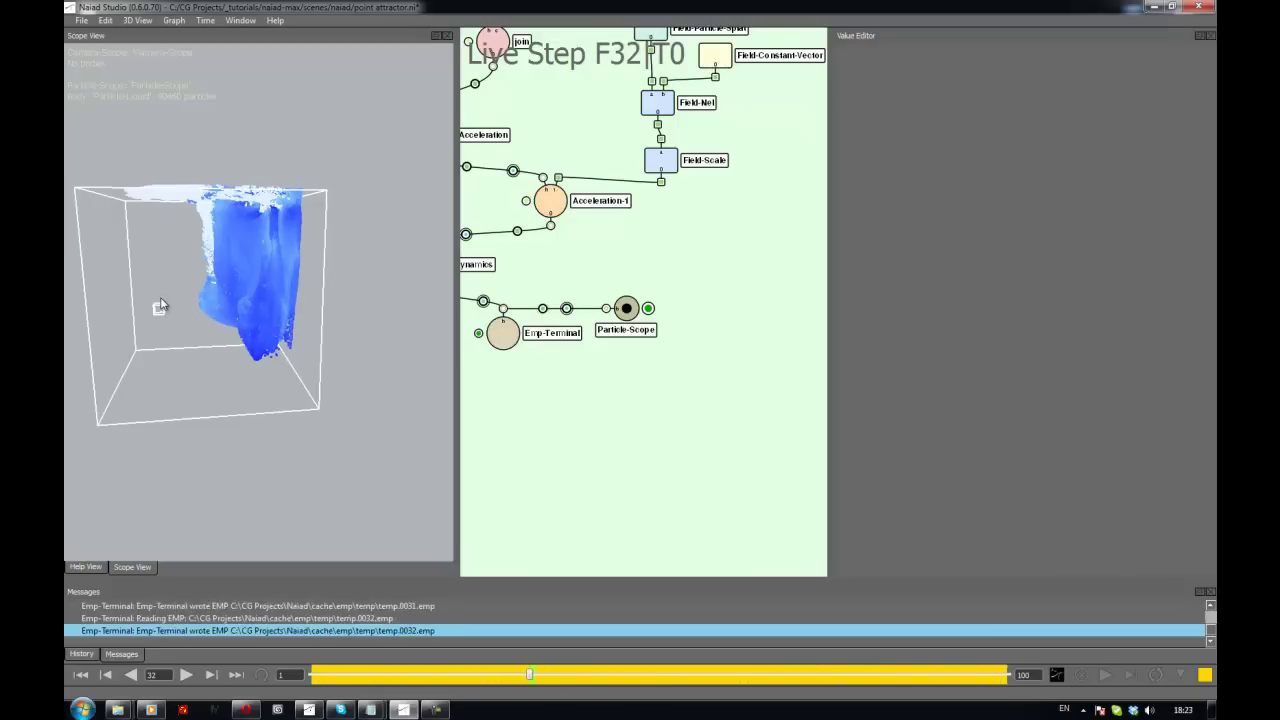
pyautogui.moveTo(154, 307)
pyautogui.mouseDown(button='middle')
pyautogui.moveTo(112, 327)
pyautogui.moveTo(150, 286)
pyautogui.mouseUp(button='middle')
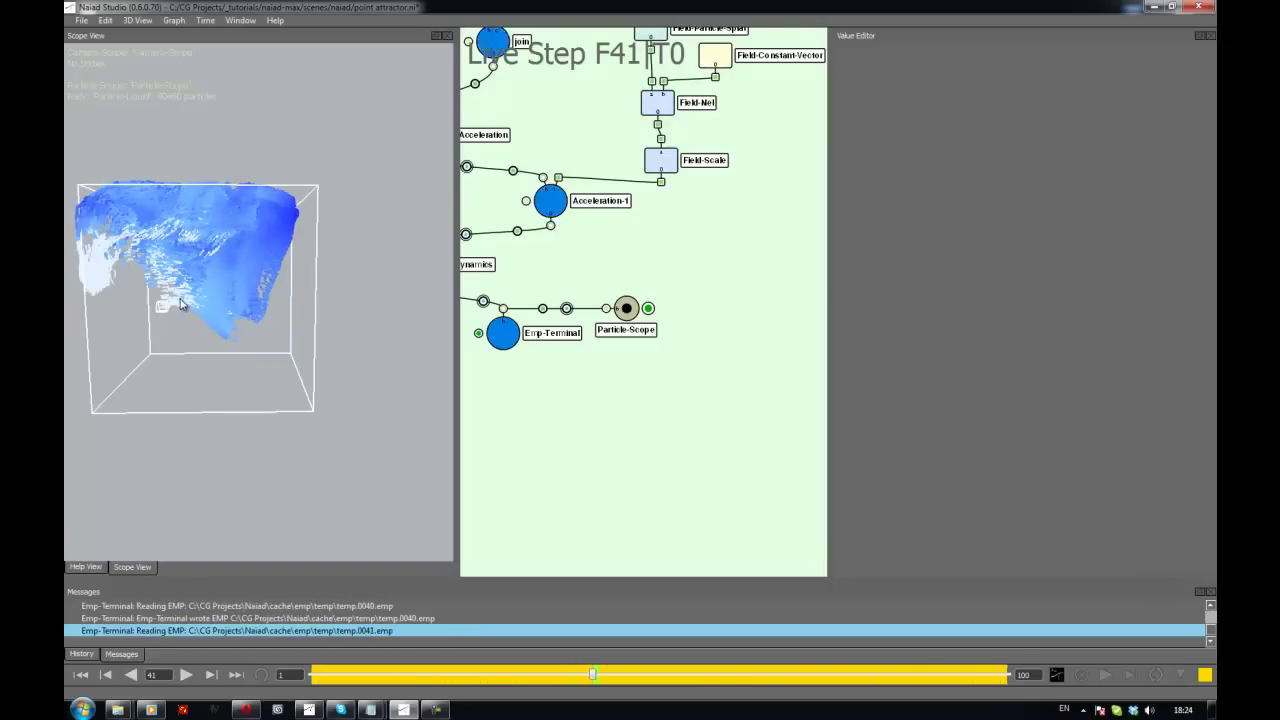
pyautogui.keyDown('alt'); pyautogui.moveTo(183, 305); pyautogui.dragTo(86, 343); pyautogui.keyUp('alt')
pyautogui.keyDown('alt'); pyautogui.moveTo(385, 328); pyautogui.dragTo(420, 280); pyautogui.keyUp('alt')
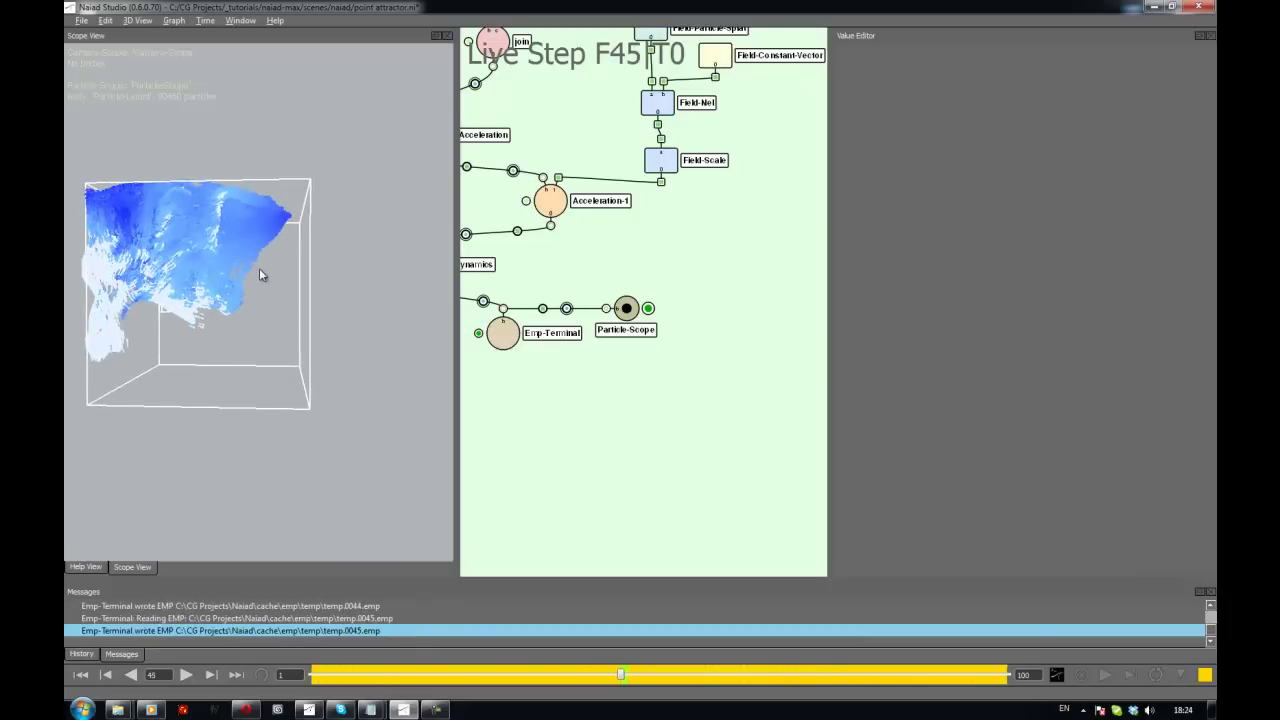
pyautogui.keyDown('alt'); pyautogui.moveTo(253, 276); pyautogui.dragTo(224, 280); pyautogui.keyUp('alt')
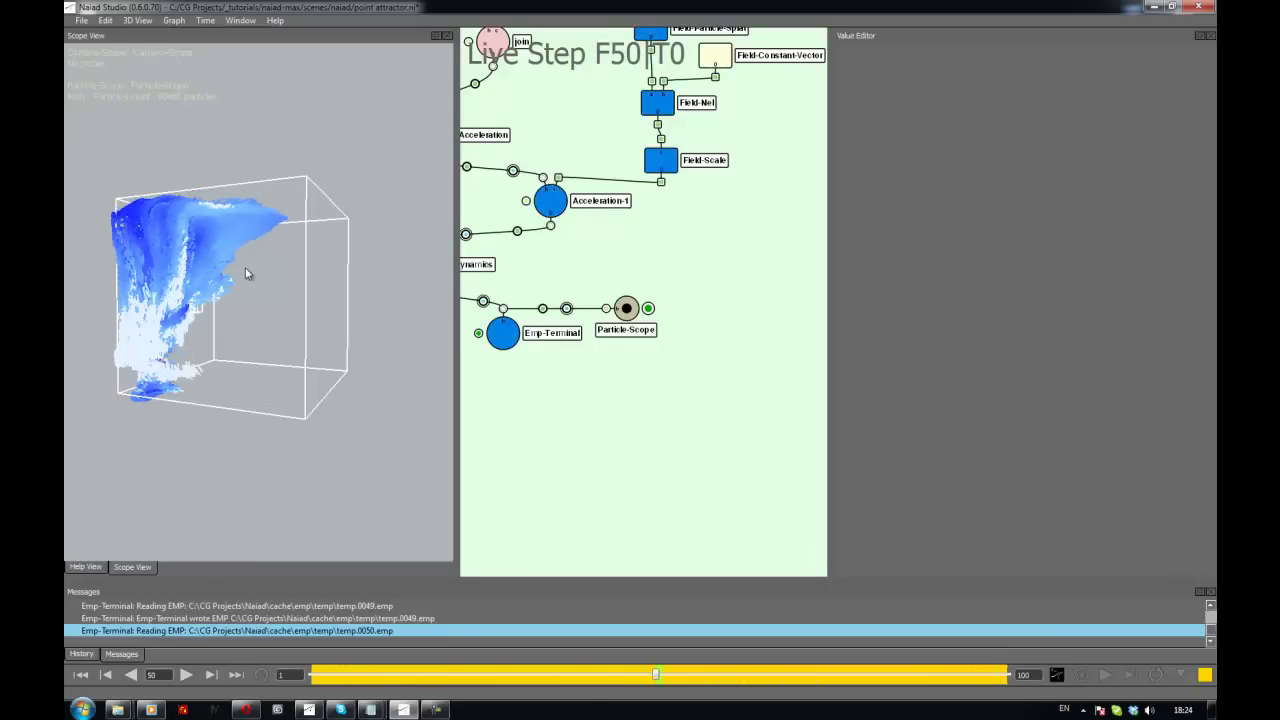
pyautogui.keyDown('alt'); pyautogui.moveTo(245, 267); pyautogui.dragTo(333, 311); pyautogui.keyUp('alt')
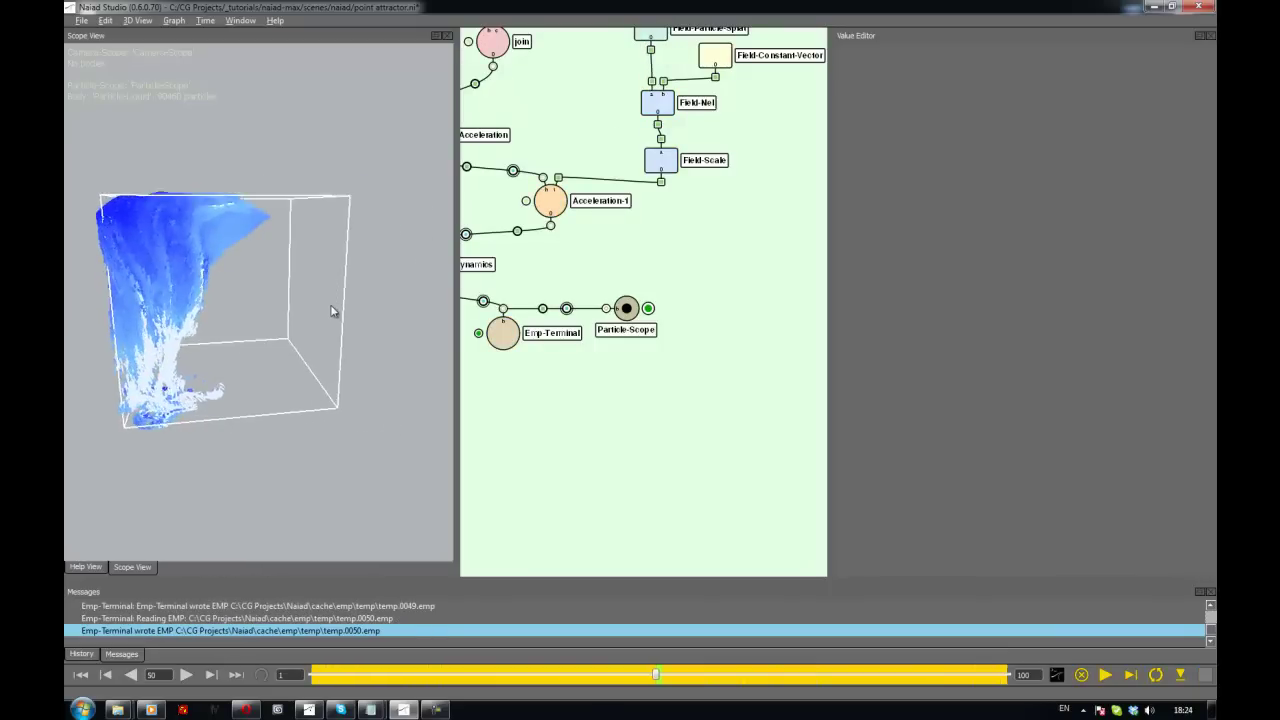
pyautogui.hotkey('ctrl', 's')
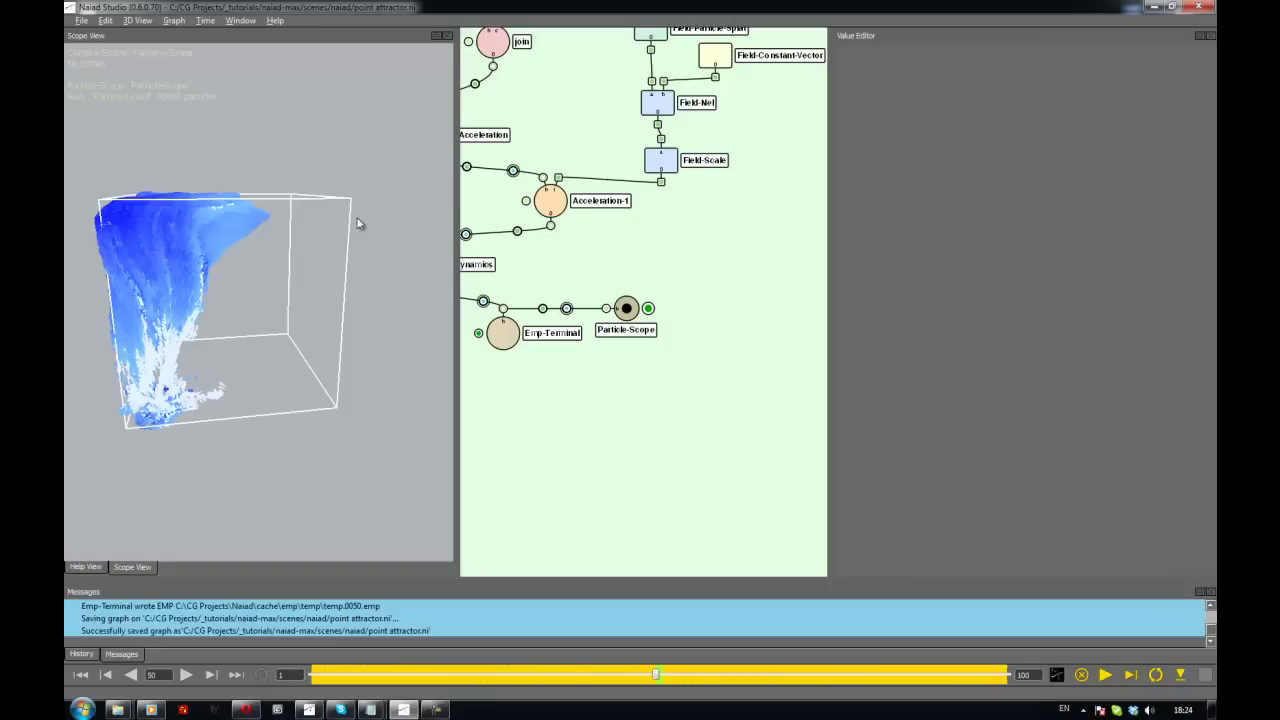
pyautogui.keyDown('alt'); pyautogui.moveTo(360, 214); pyautogui.dragTo(228, 253); pyautogui.keyUp('alt')
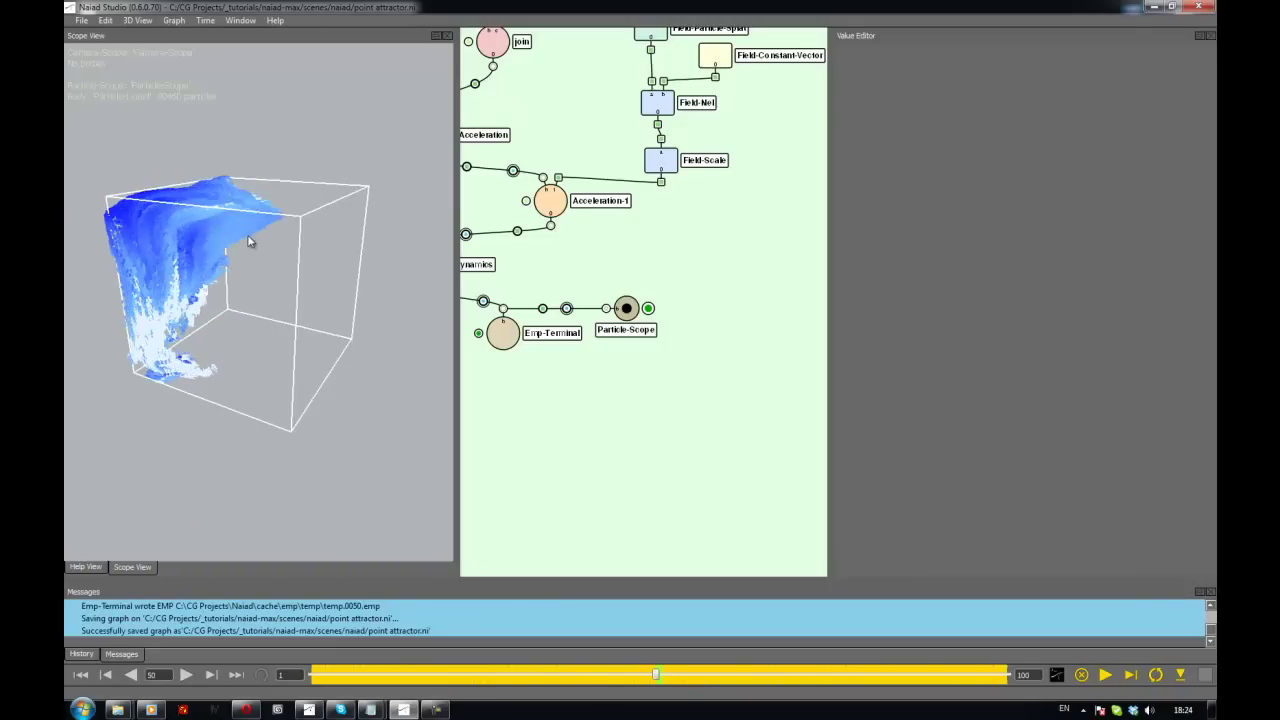